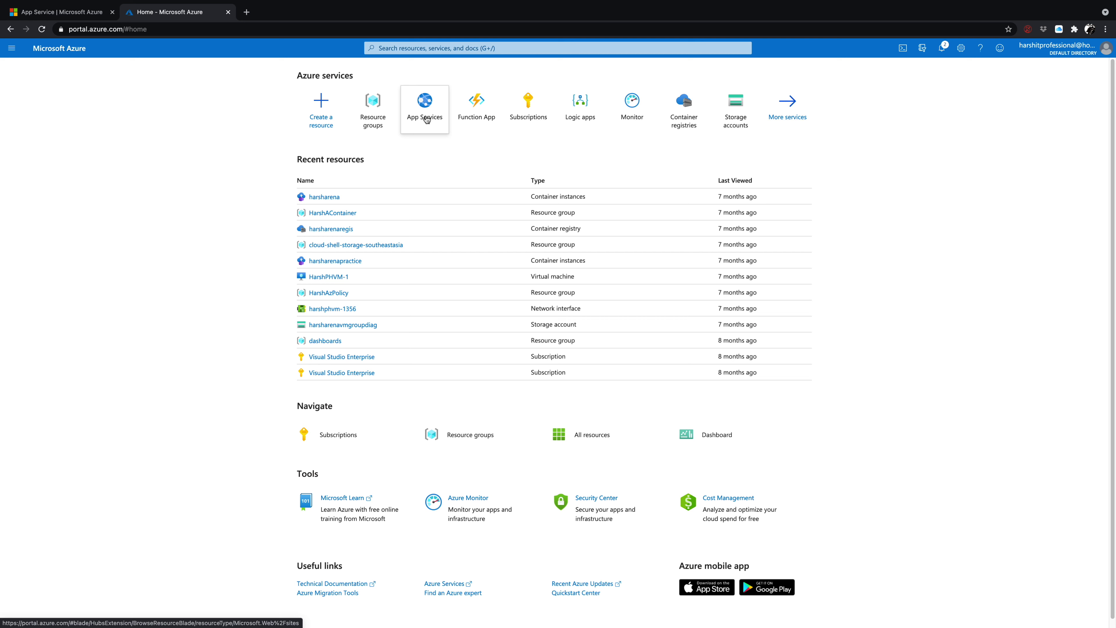
Search the portal for "App Ser" and open the App Services page
click(415, 49)
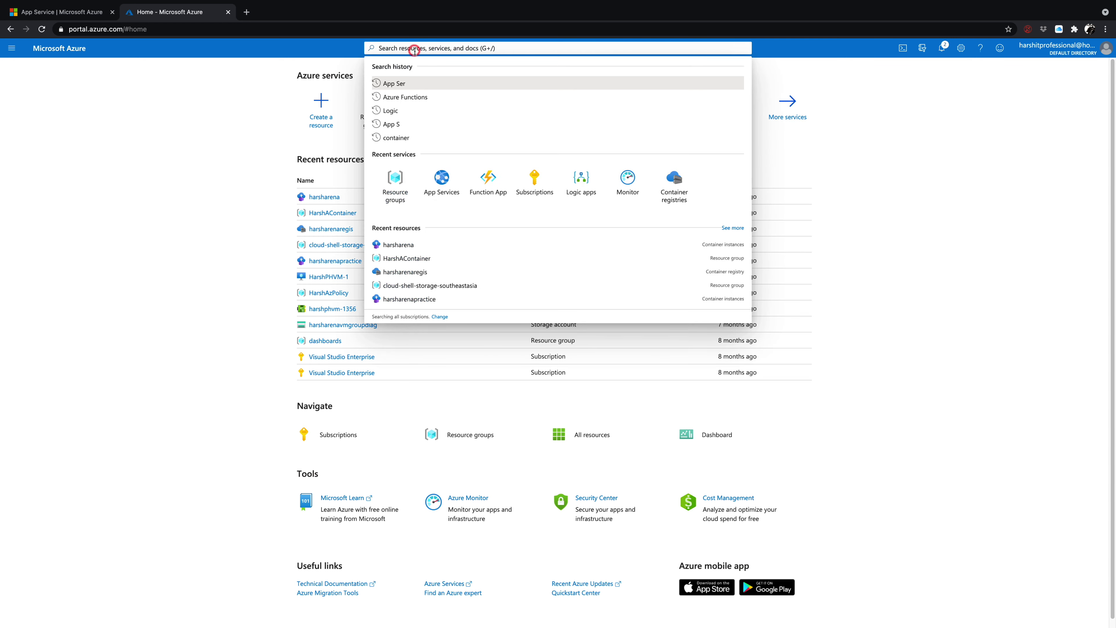
text(App )
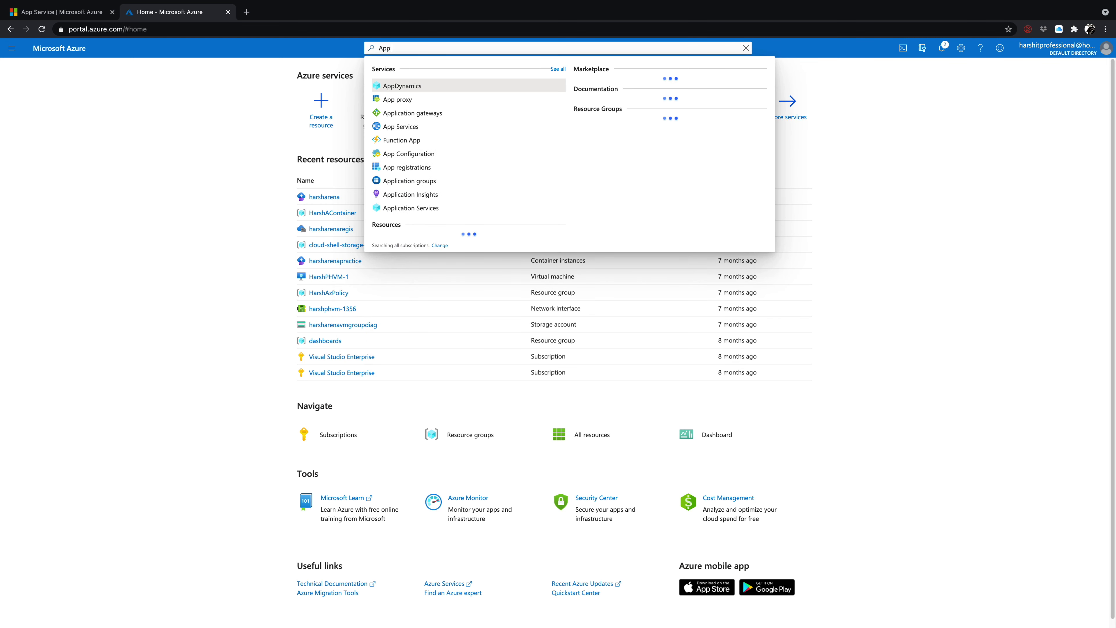
text(Ser)
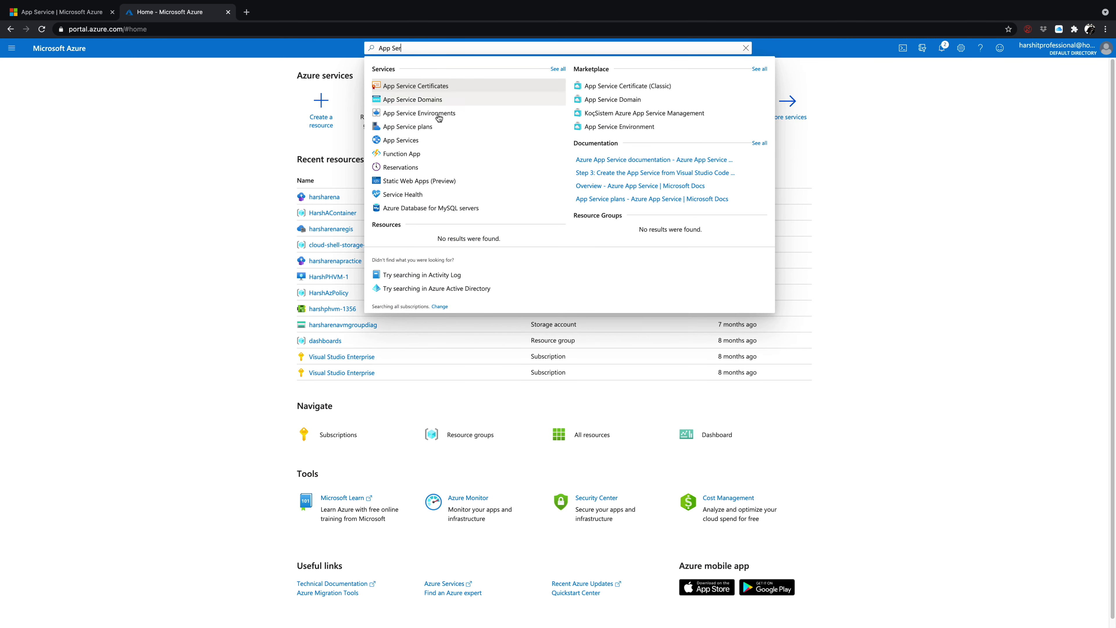
click(419, 142)
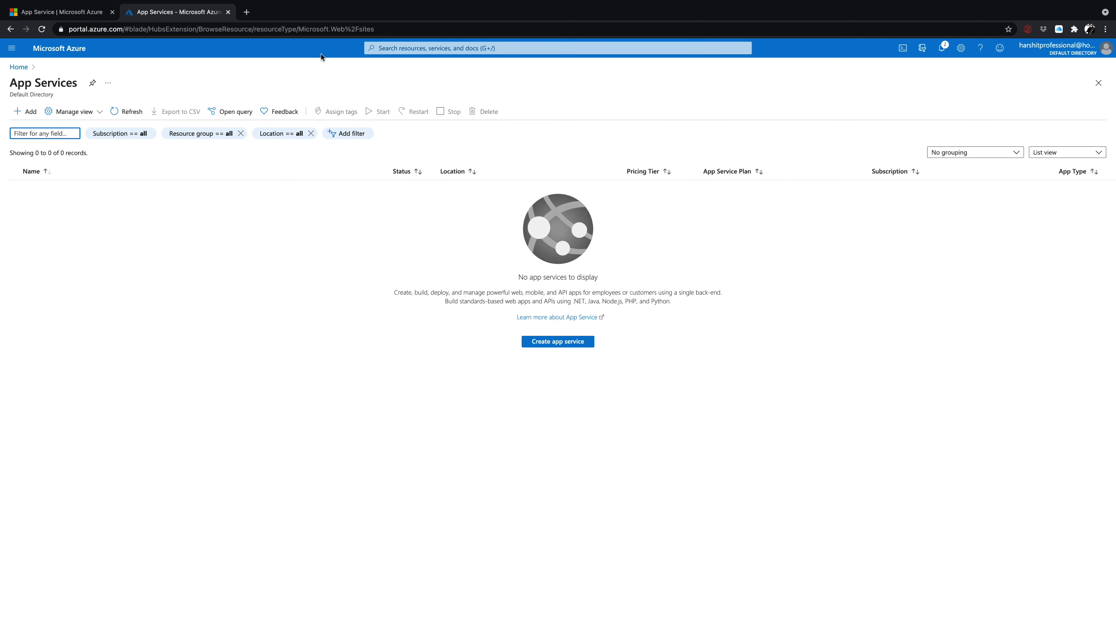
click(18, 54)
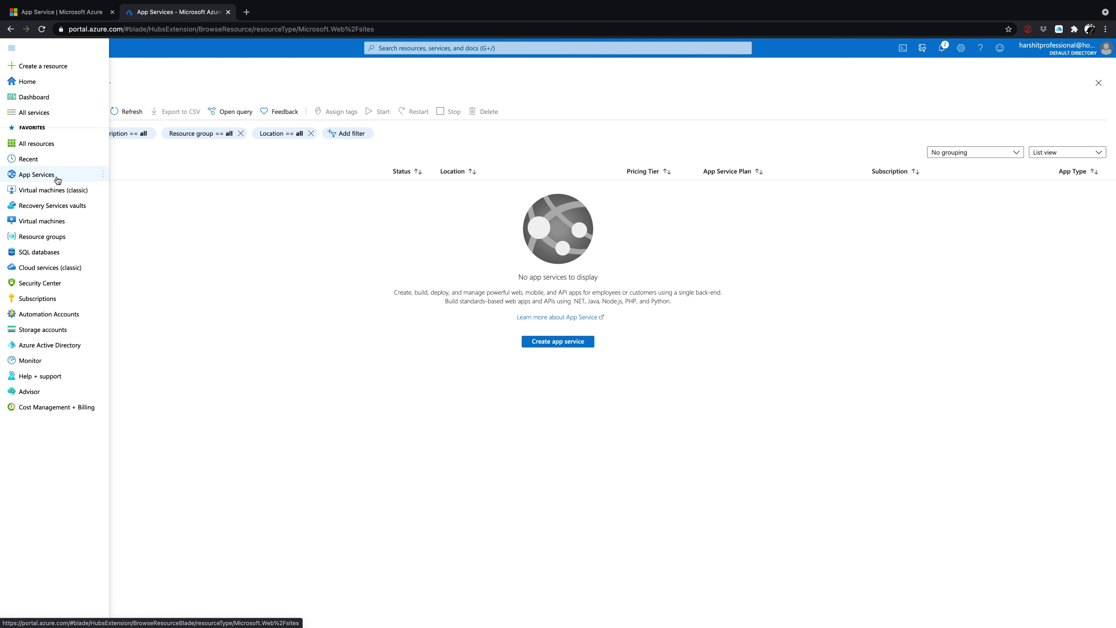
mouse_move(58, 180)
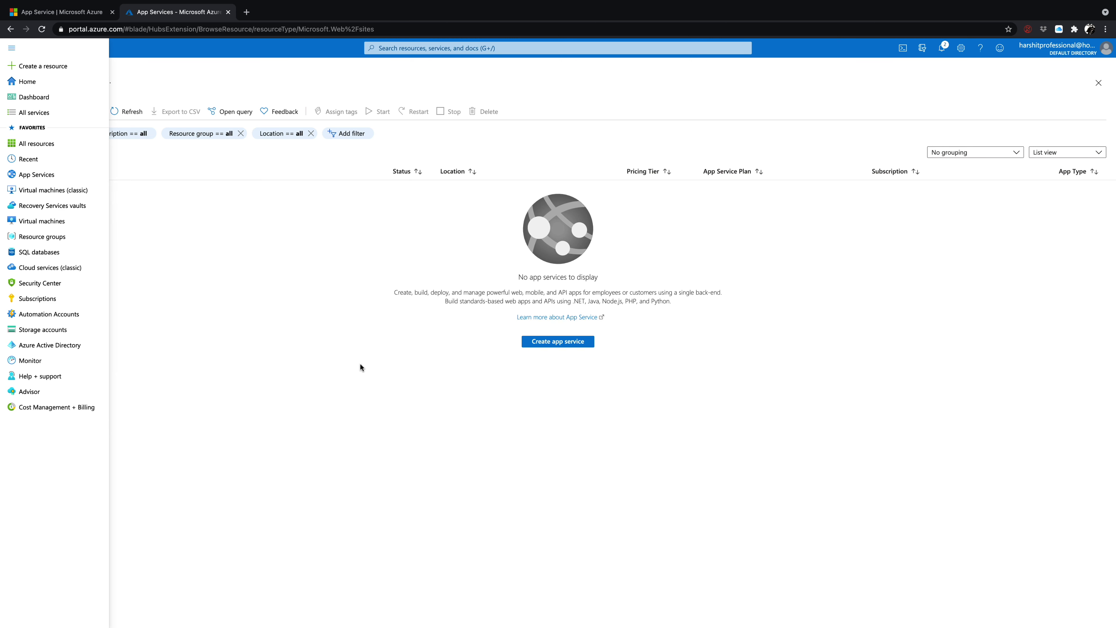
click(322, 350)
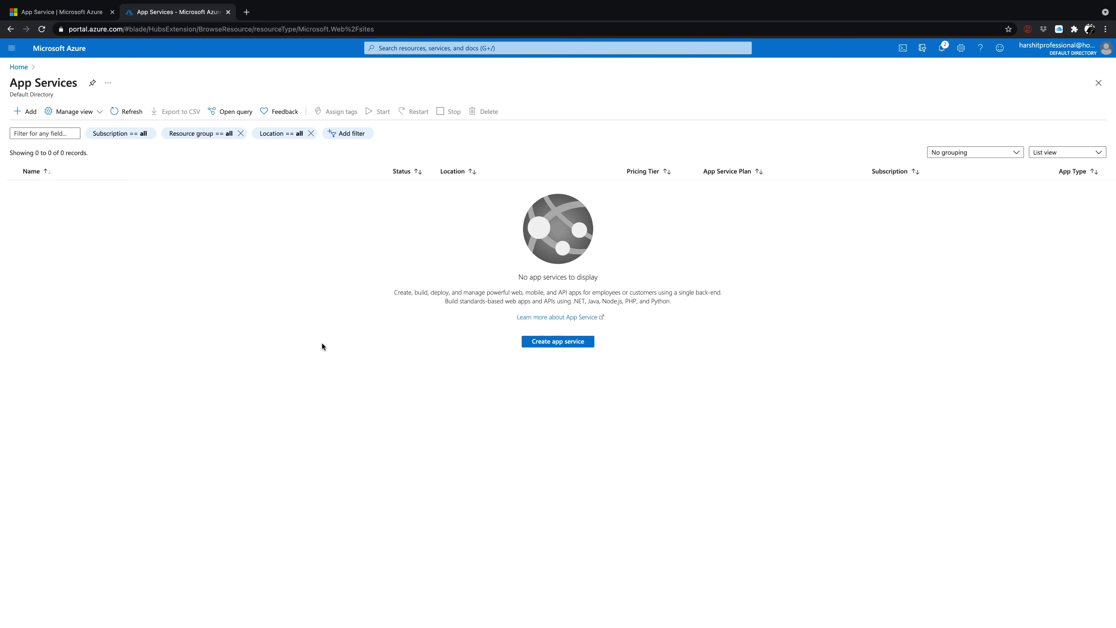
Start adding a new web app and create a resource group named HarshArenaAppService for it
click(35, 118)
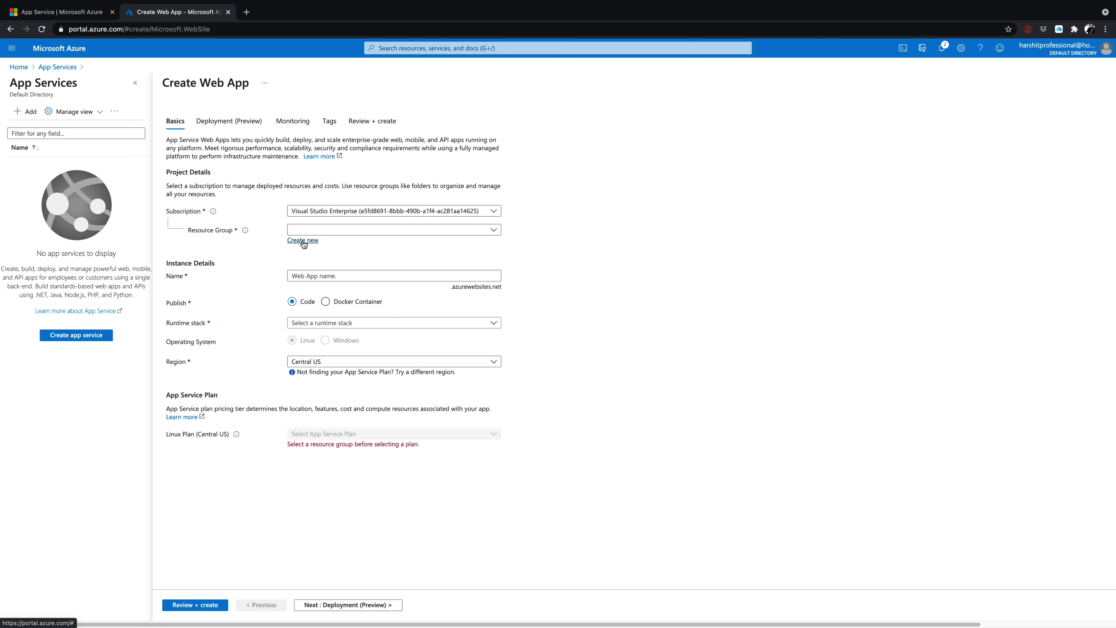
click(304, 241)
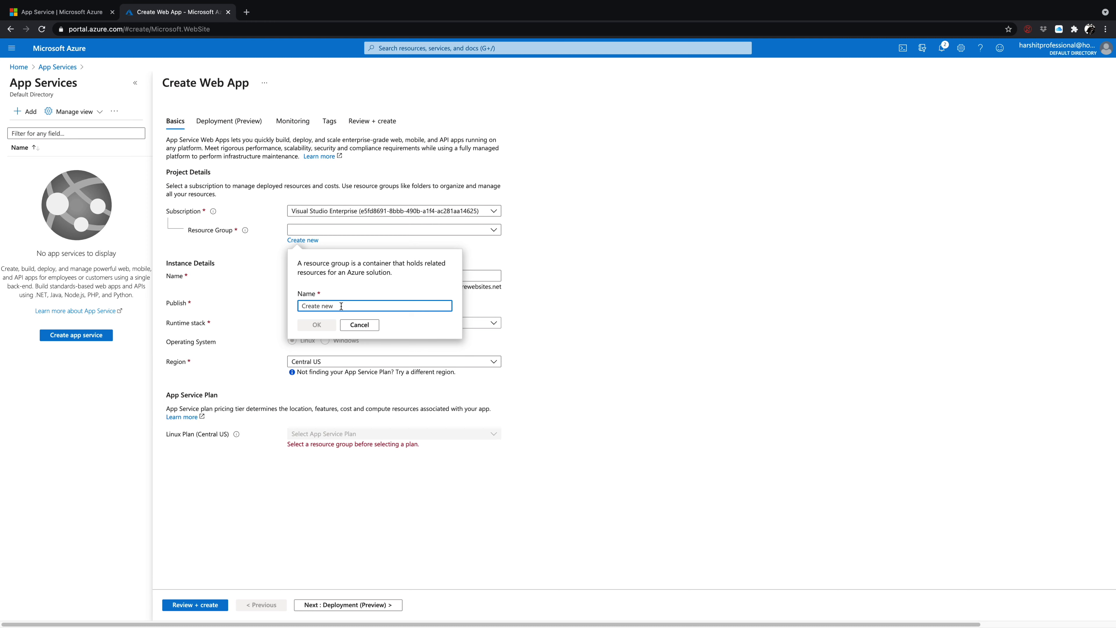
text(HarshArenaAppService)
click(320, 328)
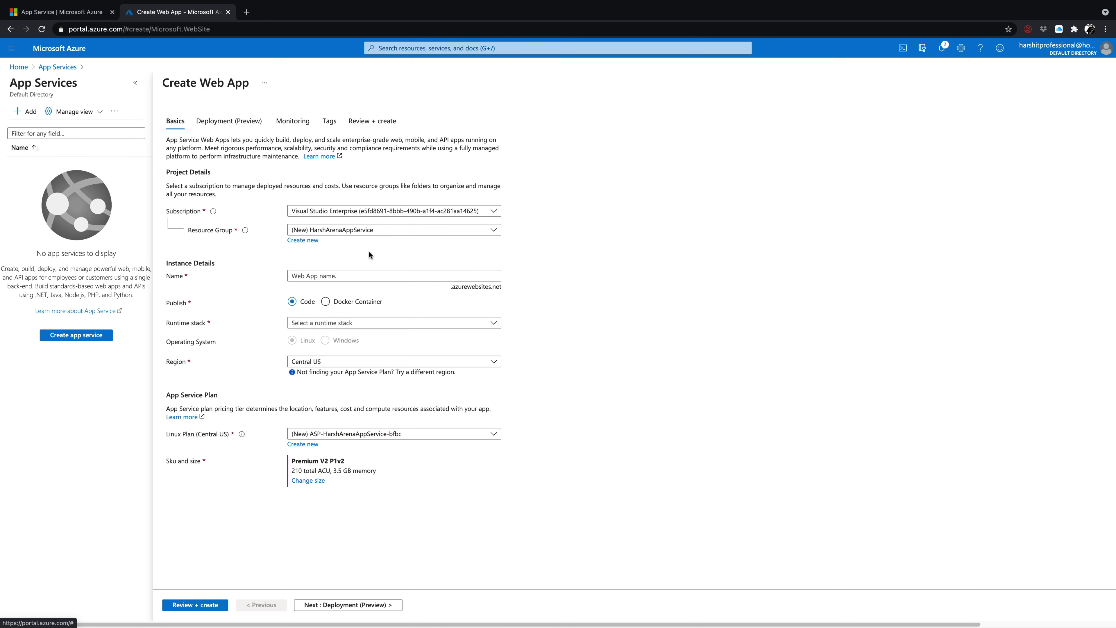
Name the web app HarshArenaWebApp in the instance details
click(324, 277)
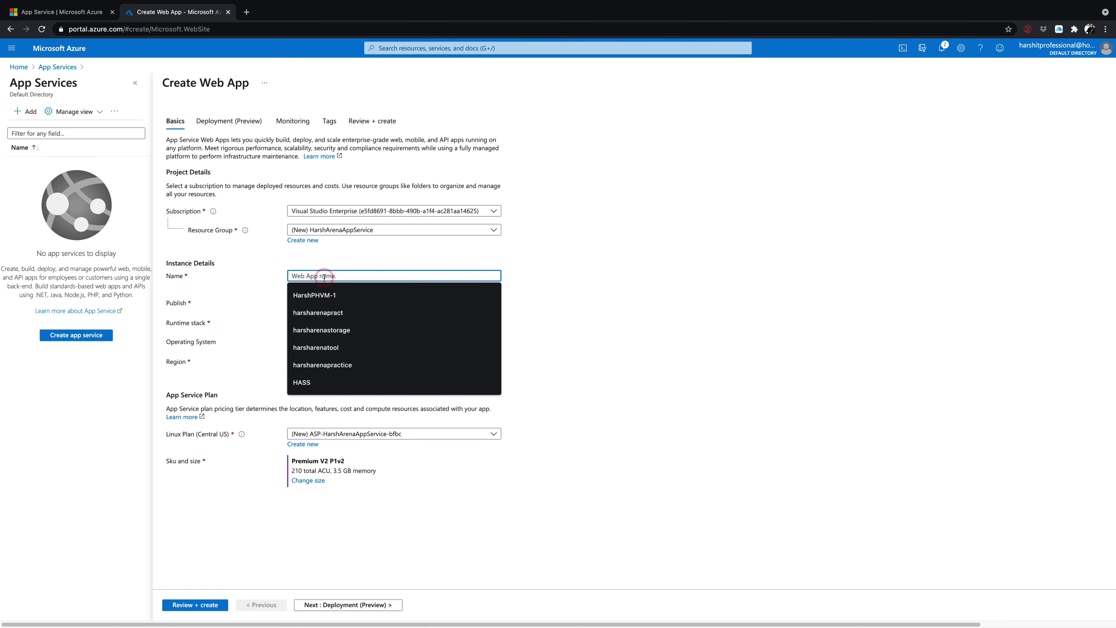
text(Har)
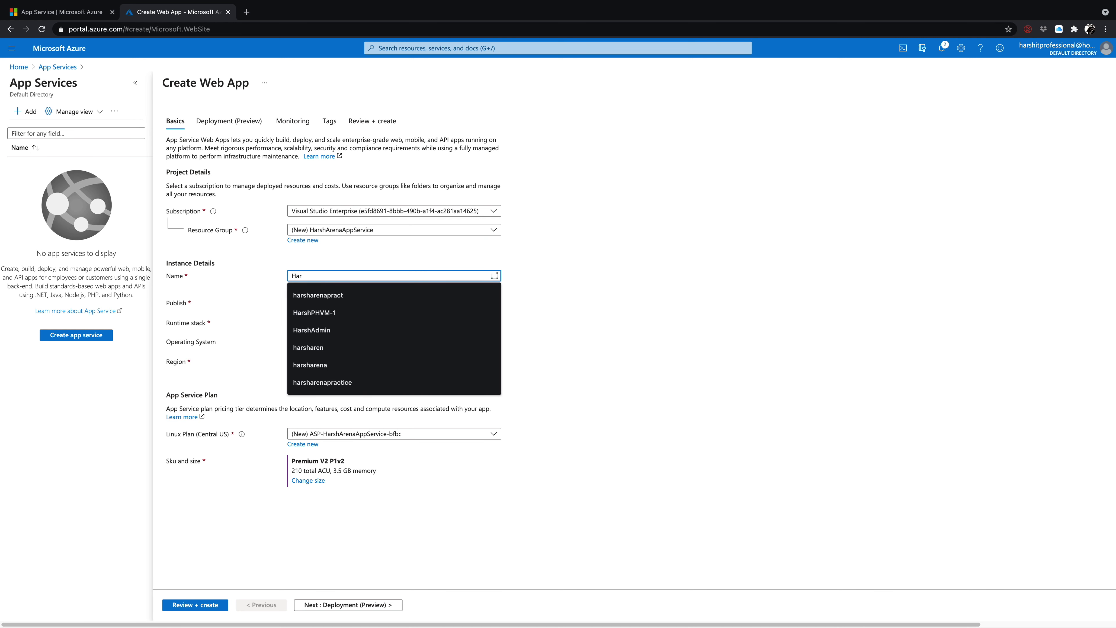
text(shAre)
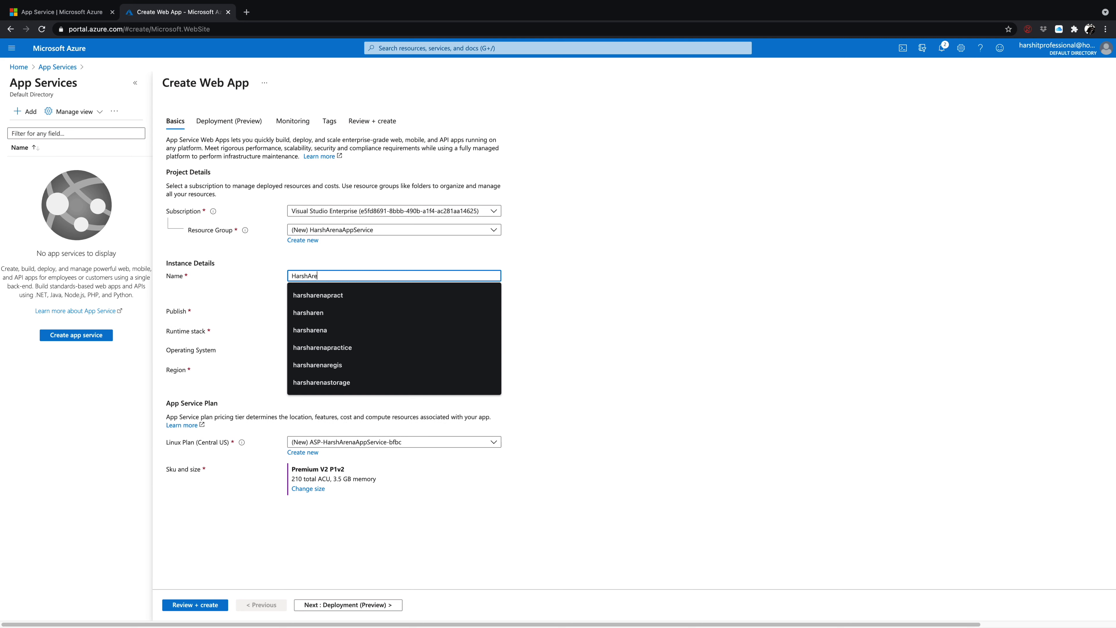
text(na)
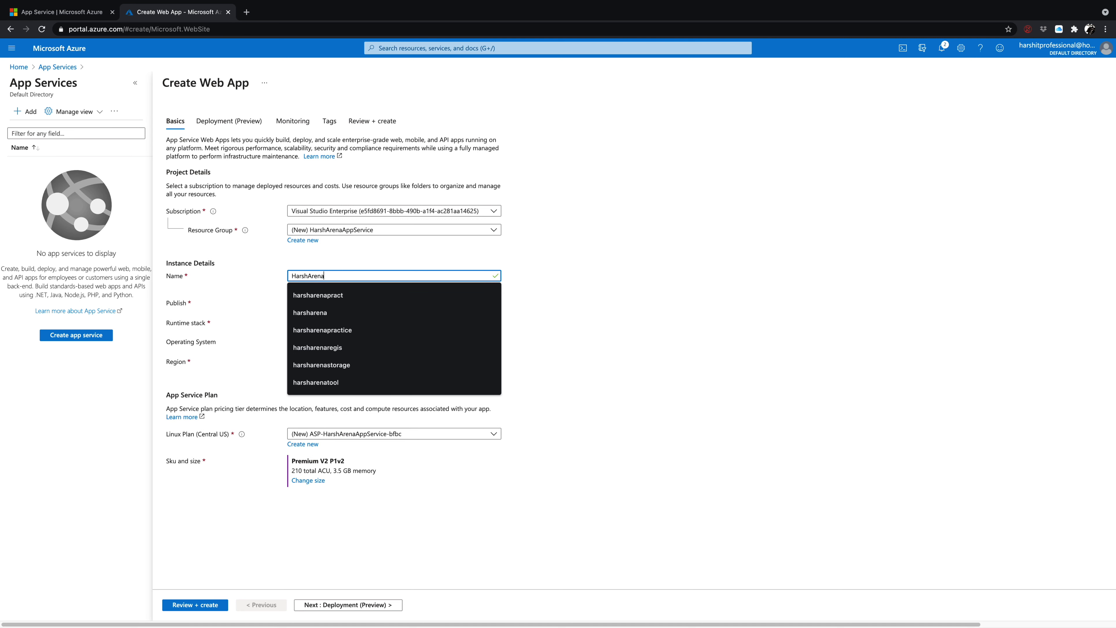
text(WebAp)
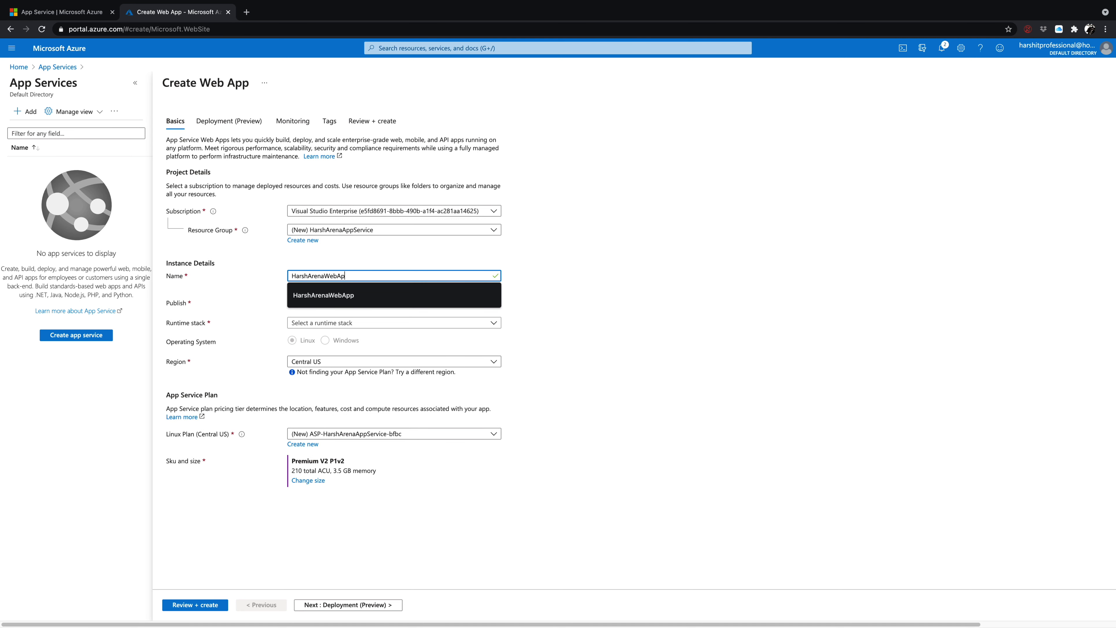
text(p)
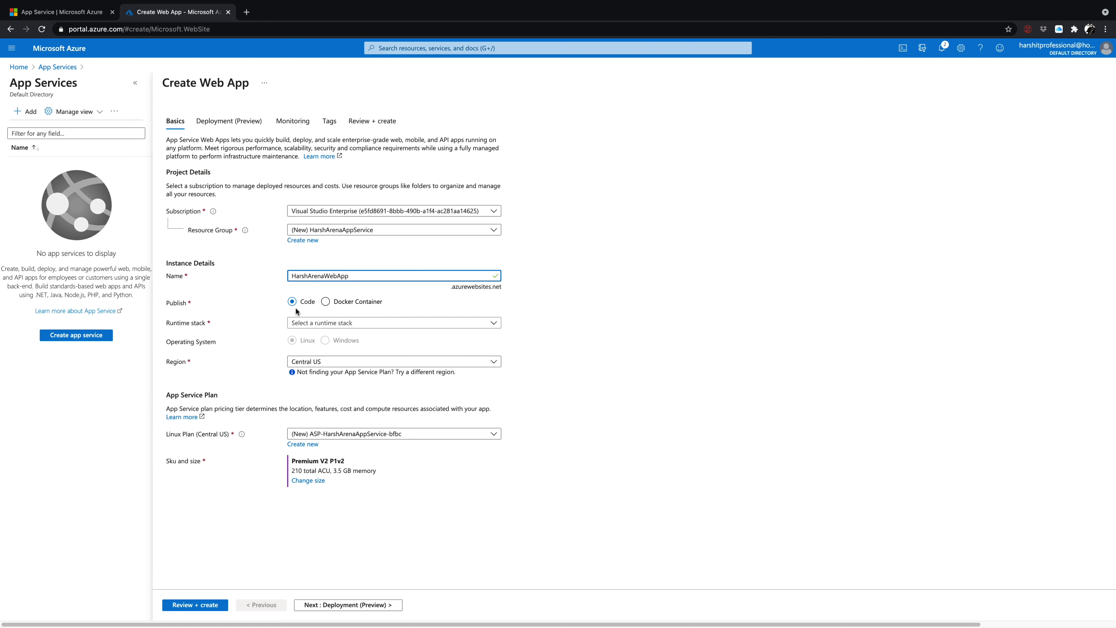
Set the web app to publish as Code and choose .NET 5 as the runtime stack
click(326, 302)
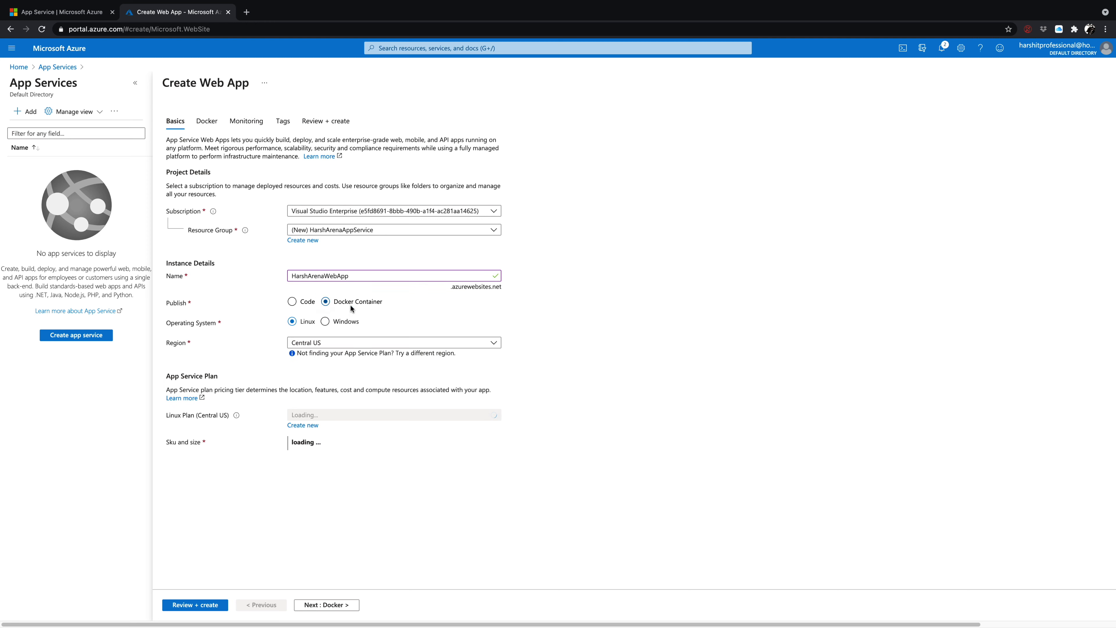
click(292, 302)
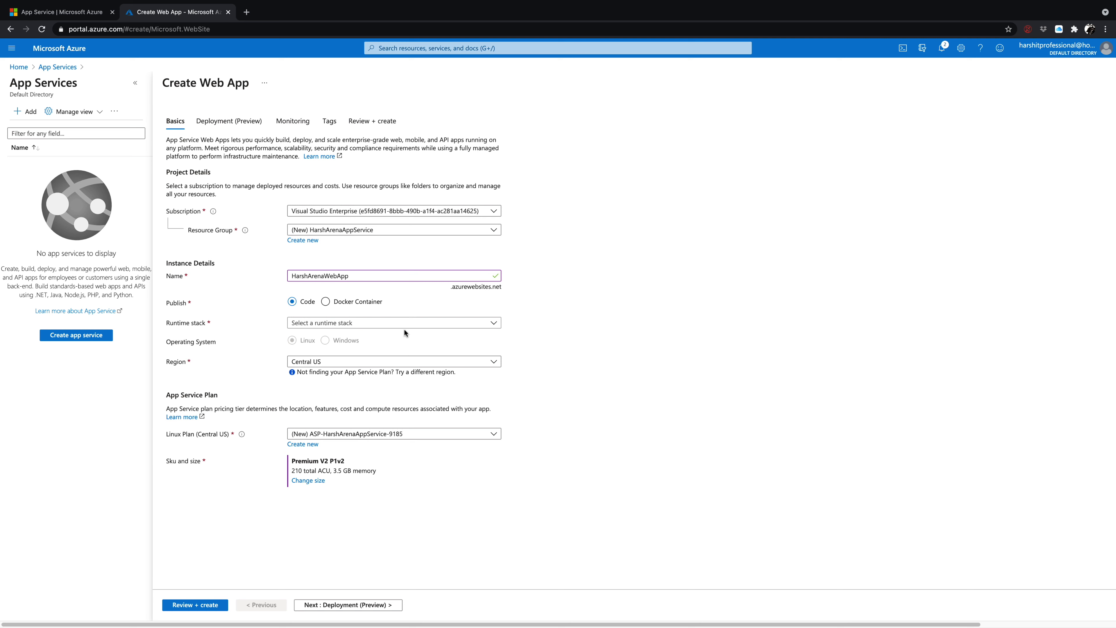
click(475, 327)
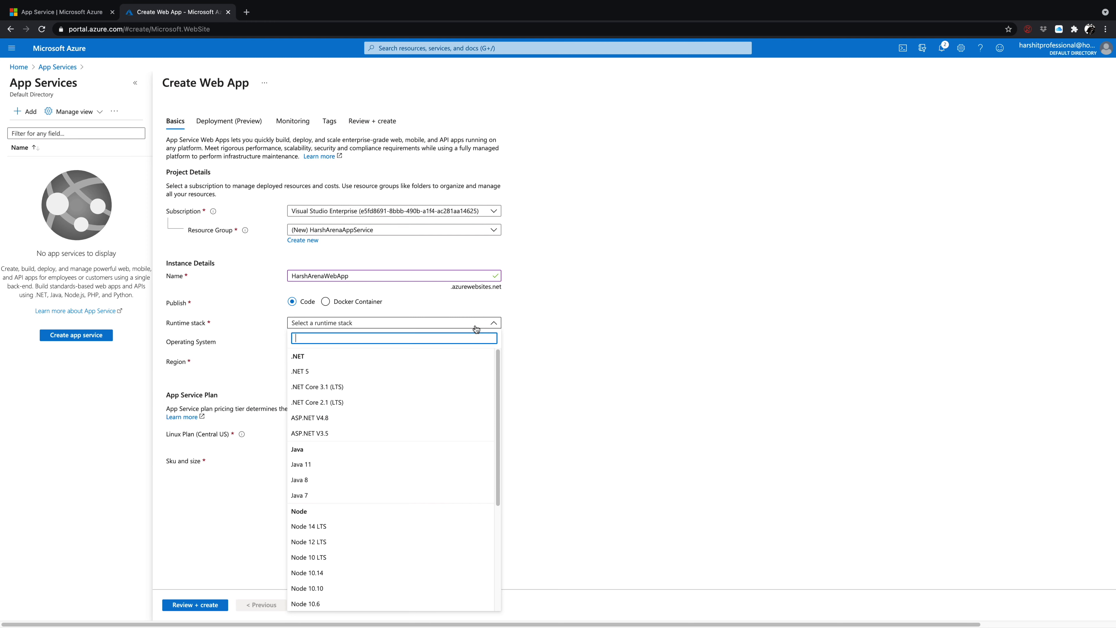
click(497, 376)
drag(497, 378, 477, 484)
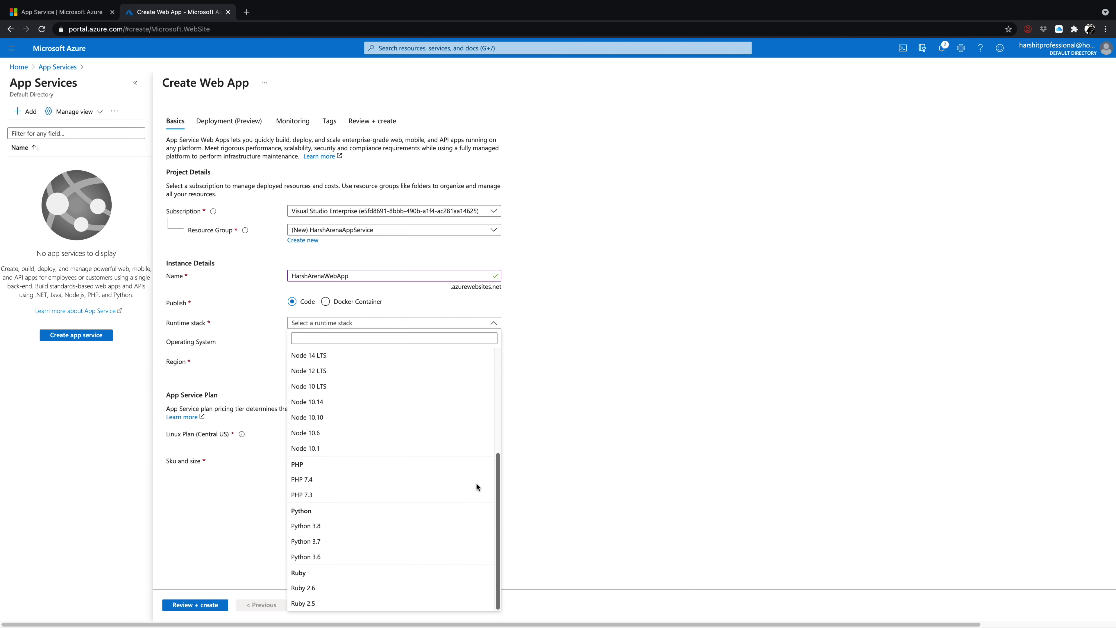
drag(476, 498, 477, 357)
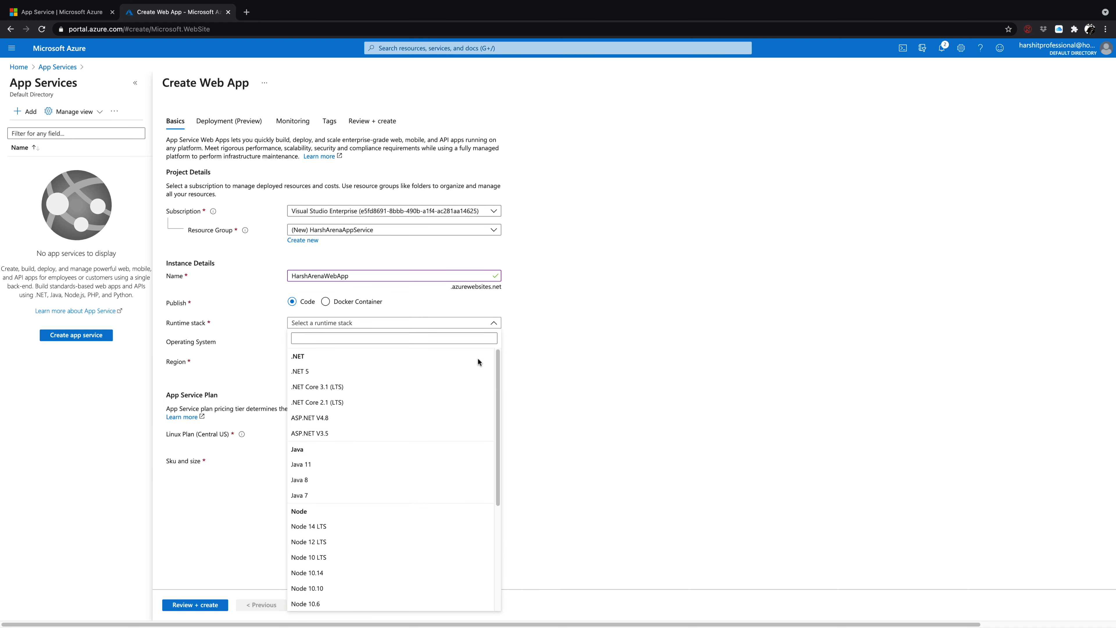
click(310, 372)
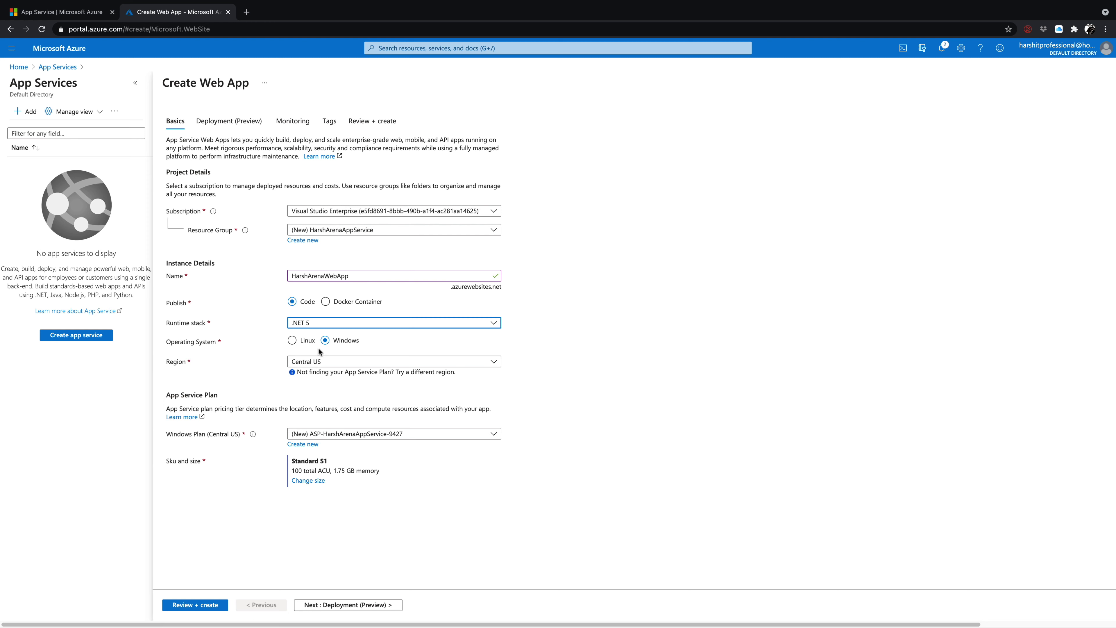
Set the web app's region to East US 2
click(330, 361)
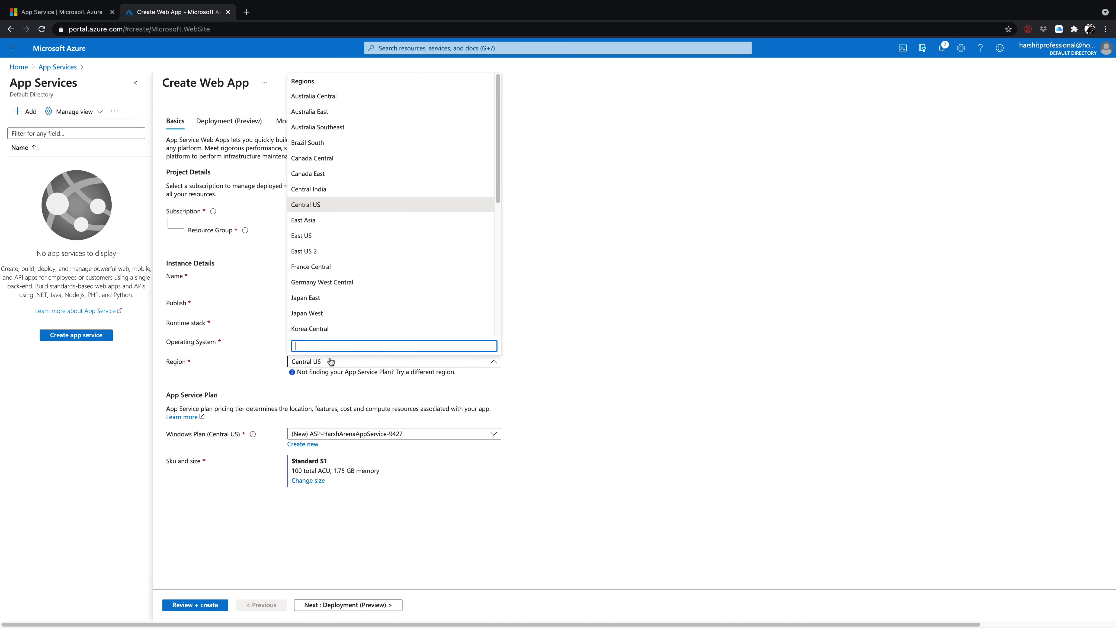
click(309, 250)
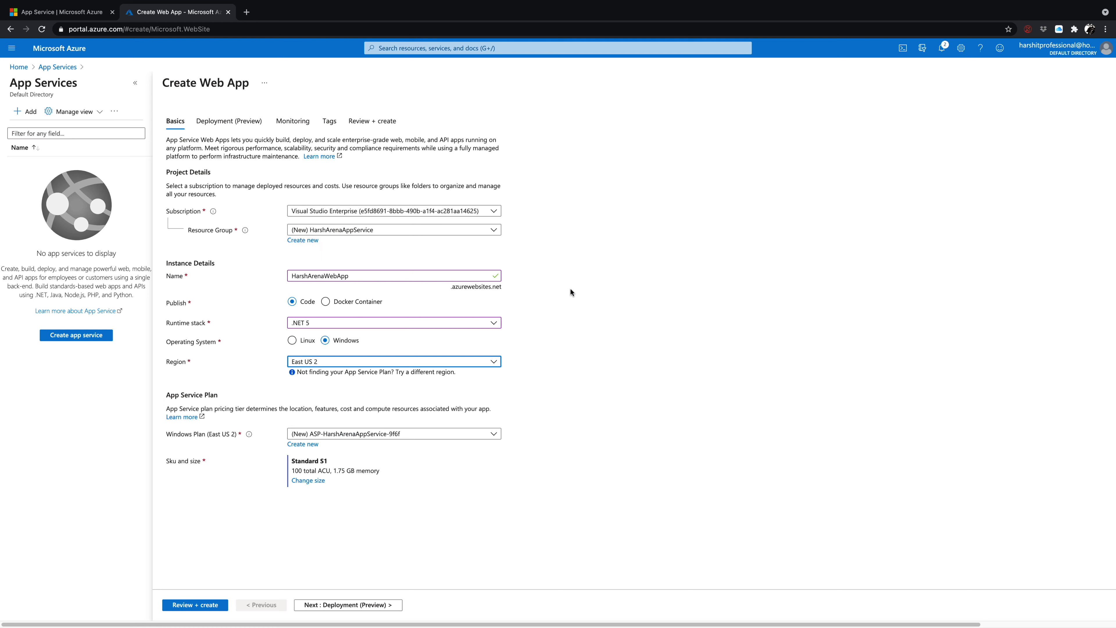
click(571, 312)
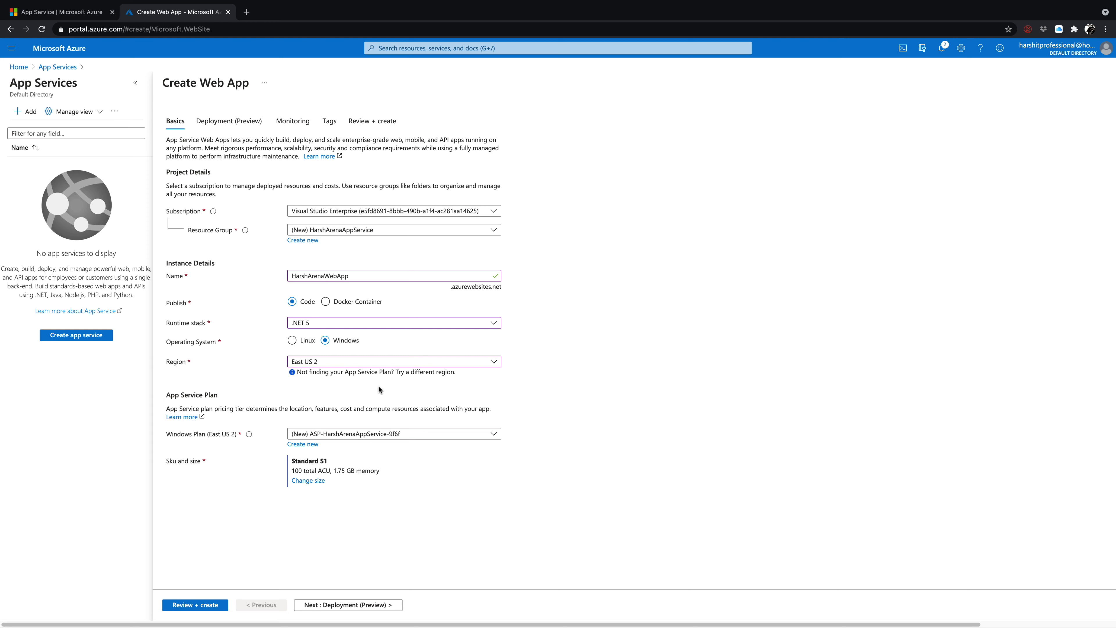
Open the size options for the App Service plan and compare the Dev / Test, Production and Isolated pricing tiers
click(322, 483)
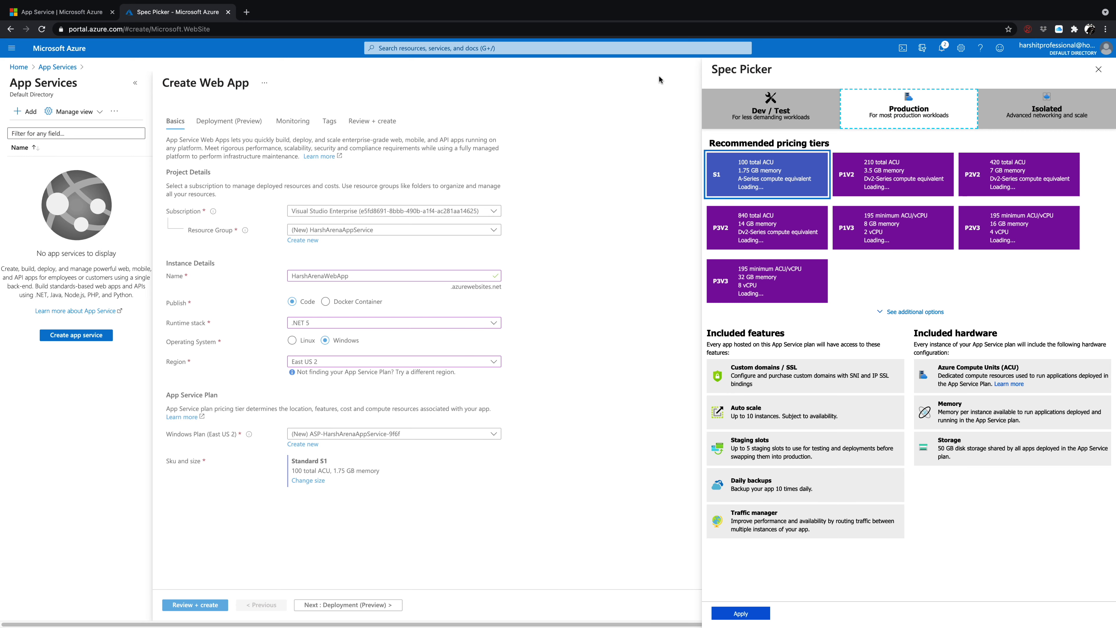
click(731, 99)
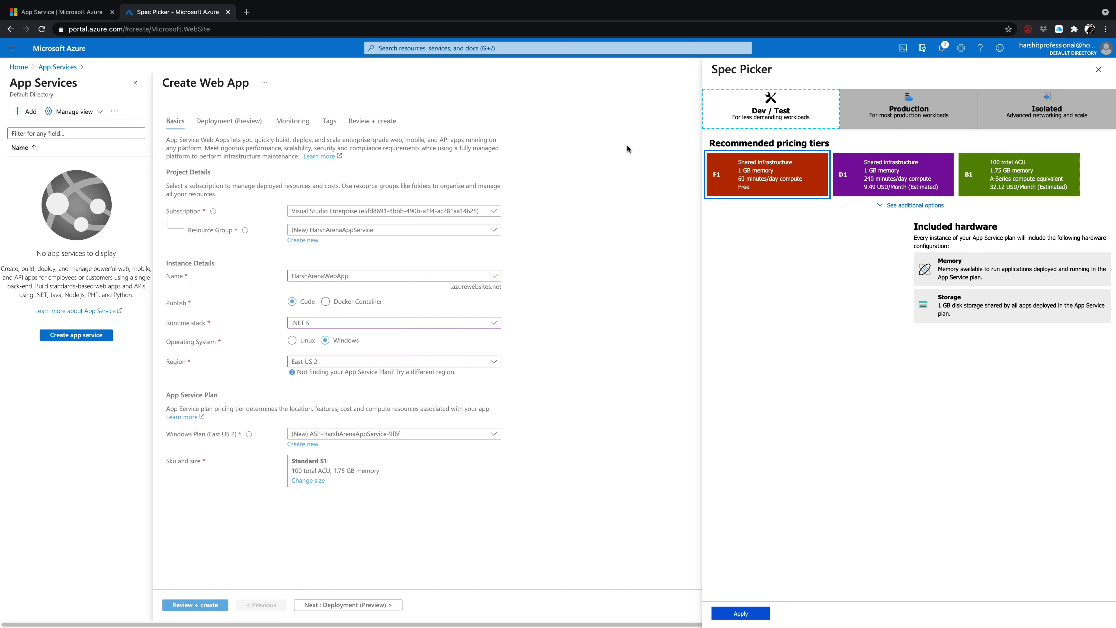
click(752, 187)
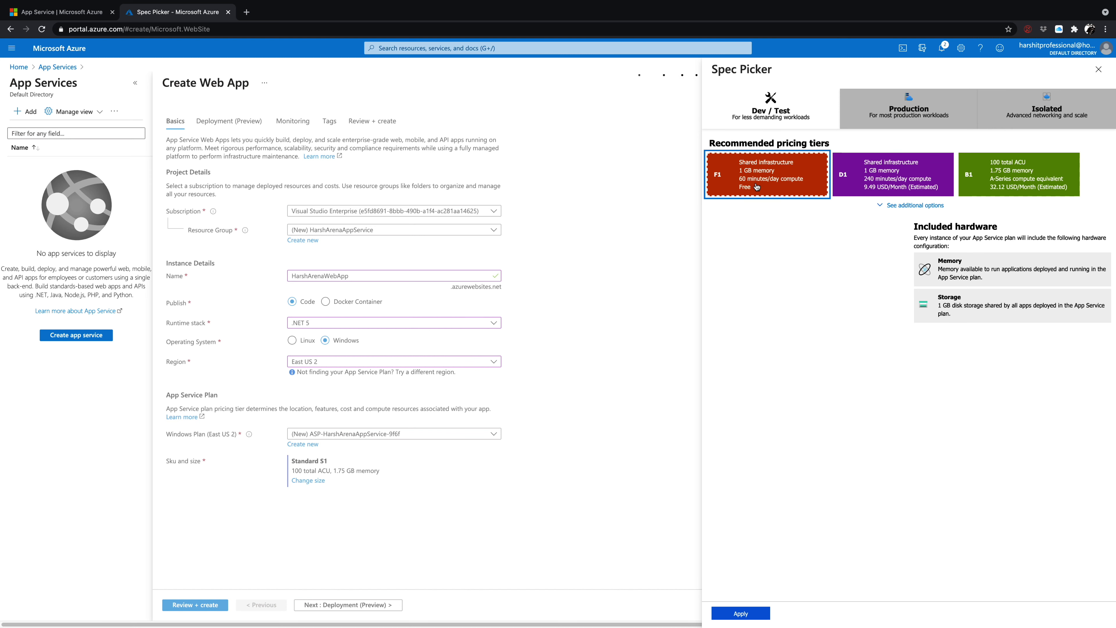
click(867, 180)
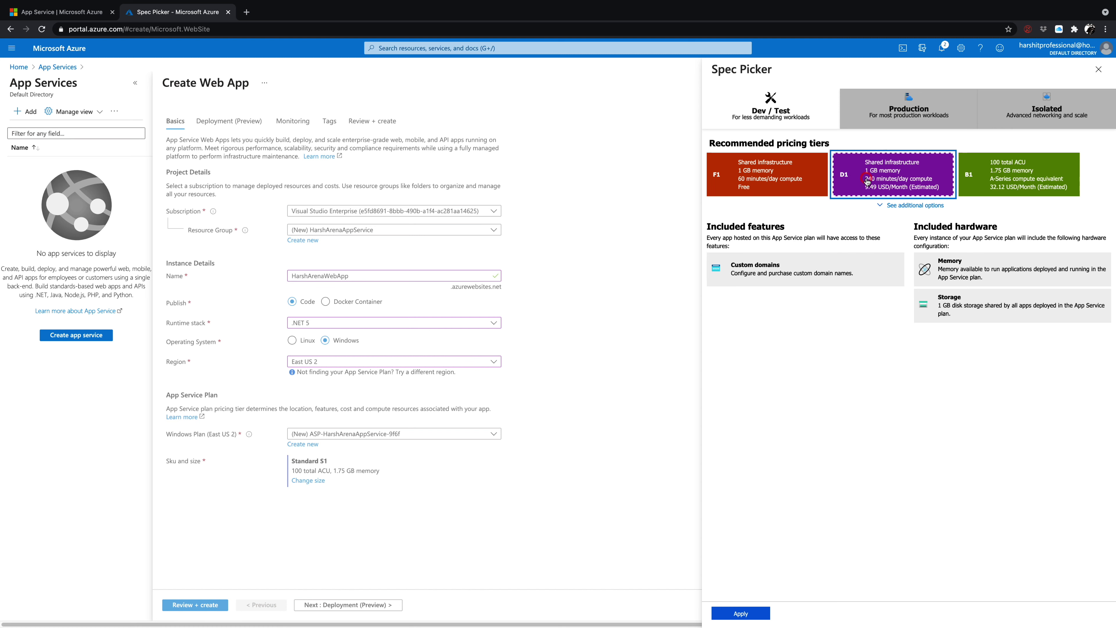
click(799, 177)
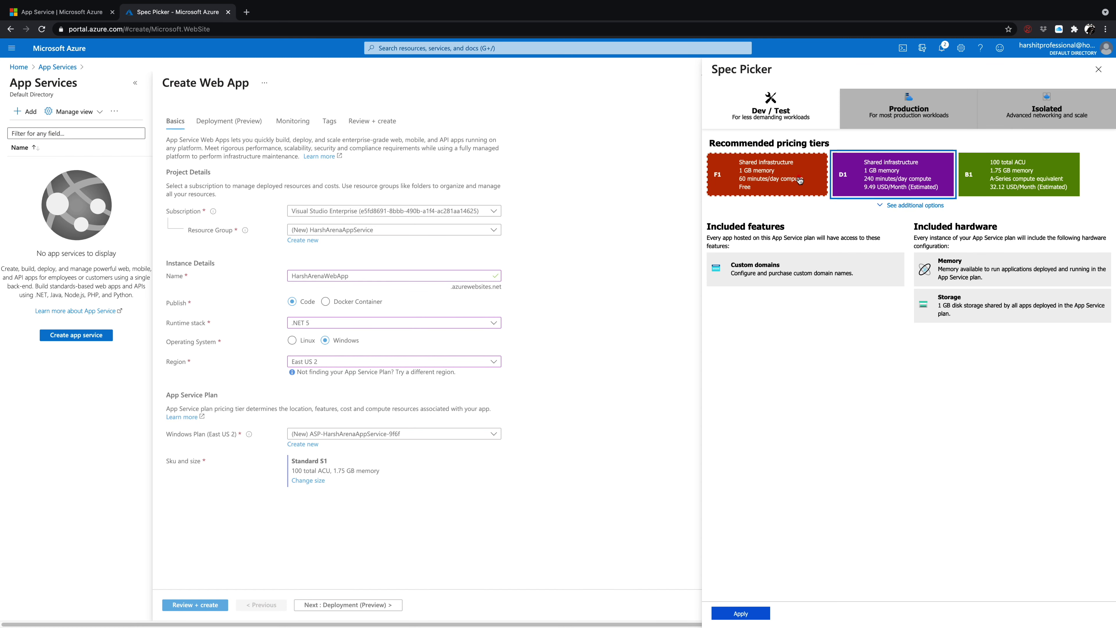
click(931, 104)
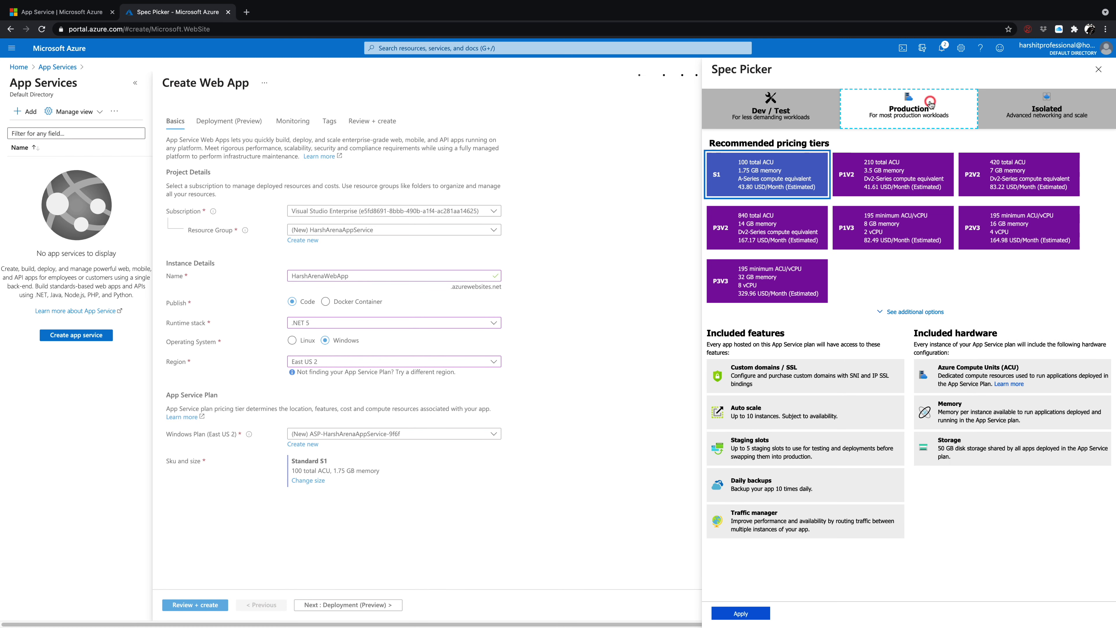
click(1034, 105)
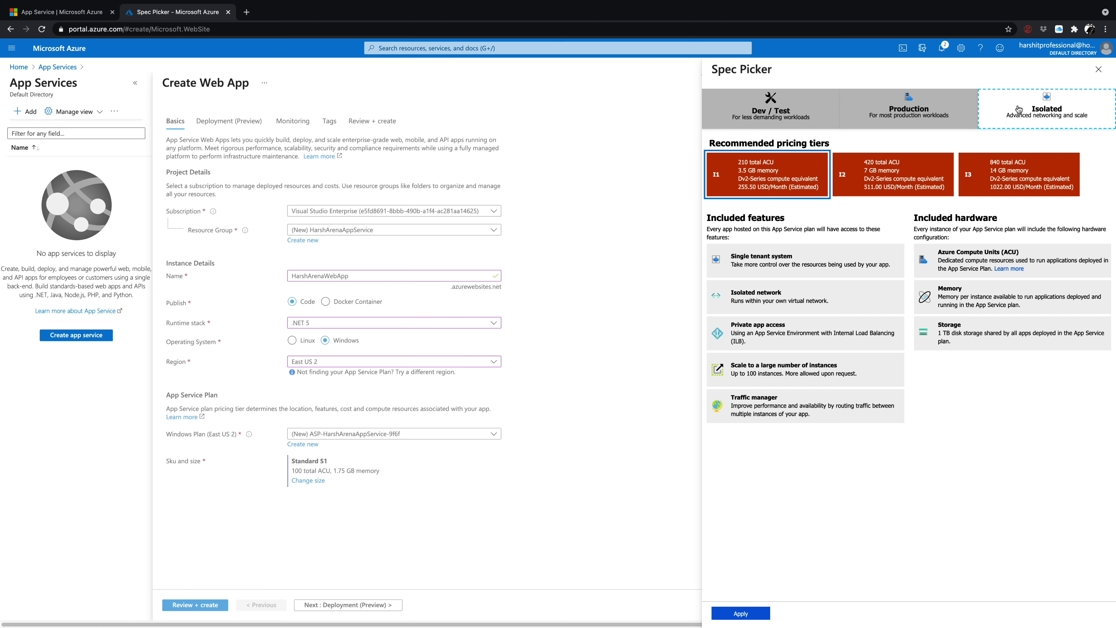
Apply the S1 production pricing tier to the App Service plan
click(948, 122)
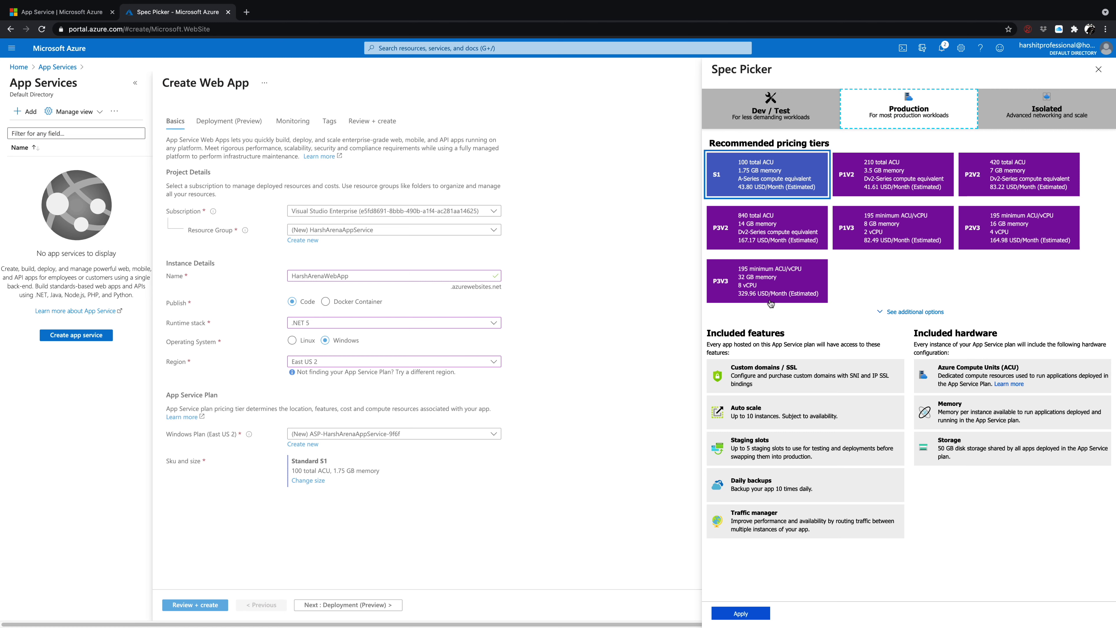
click(783, 191)
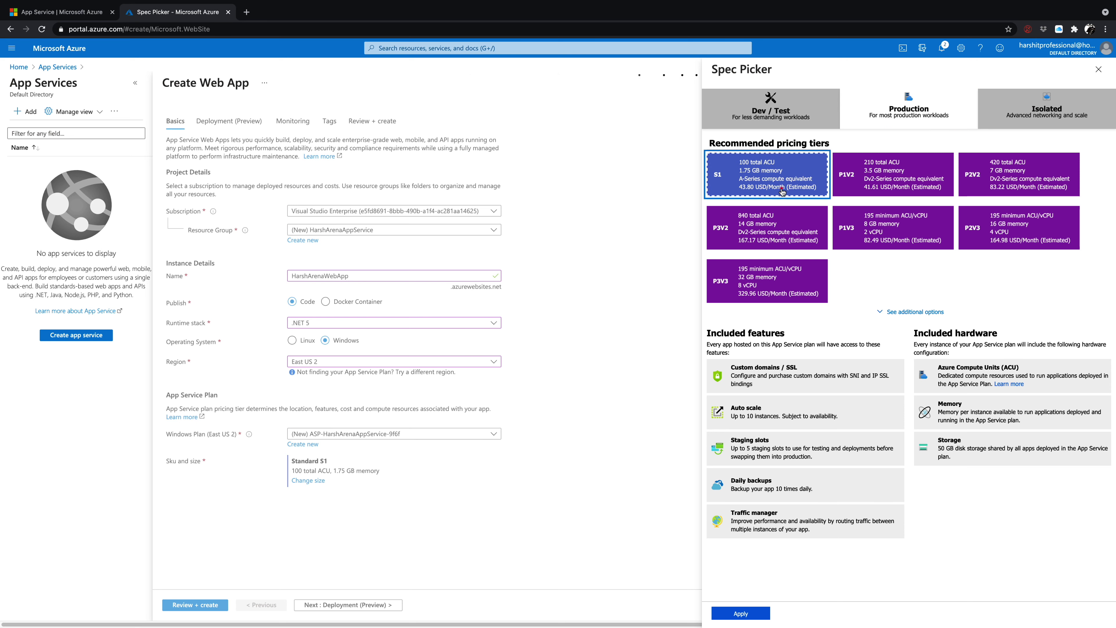
click(742, 613)
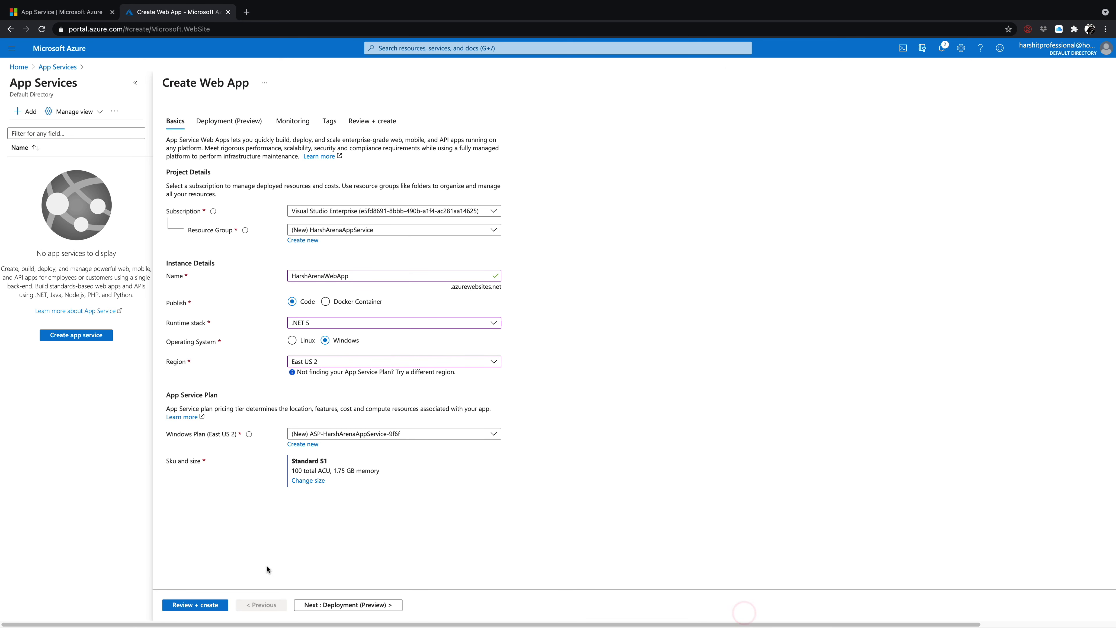
Examine the GitHub Actions settings offered for continuous deployment, leaving continuous deployment disabled
click(322, 605)
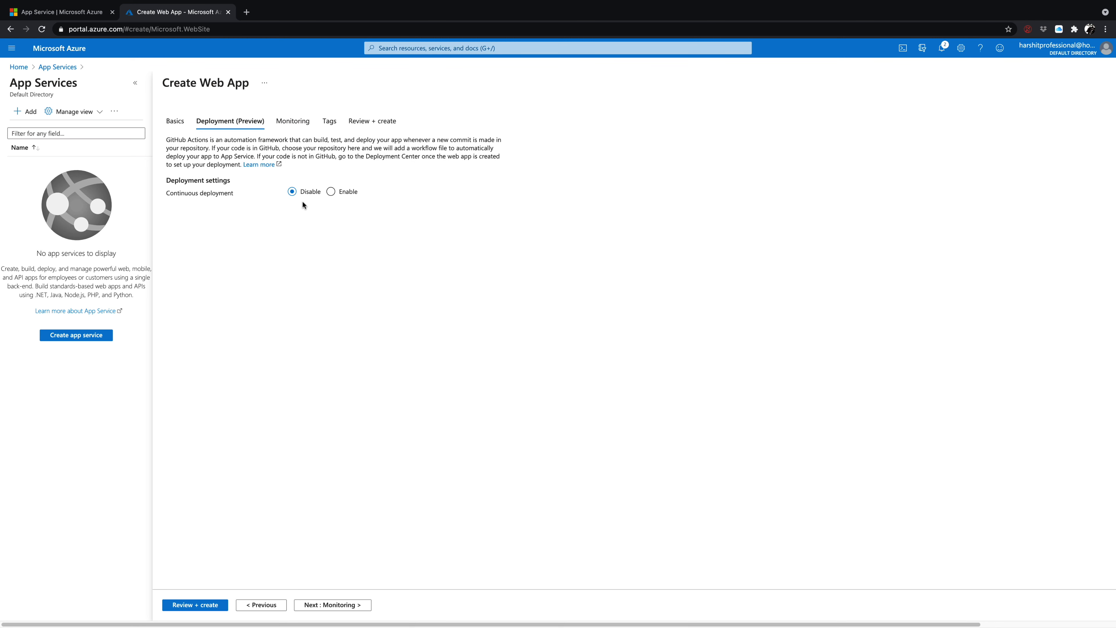
click(333, 194)
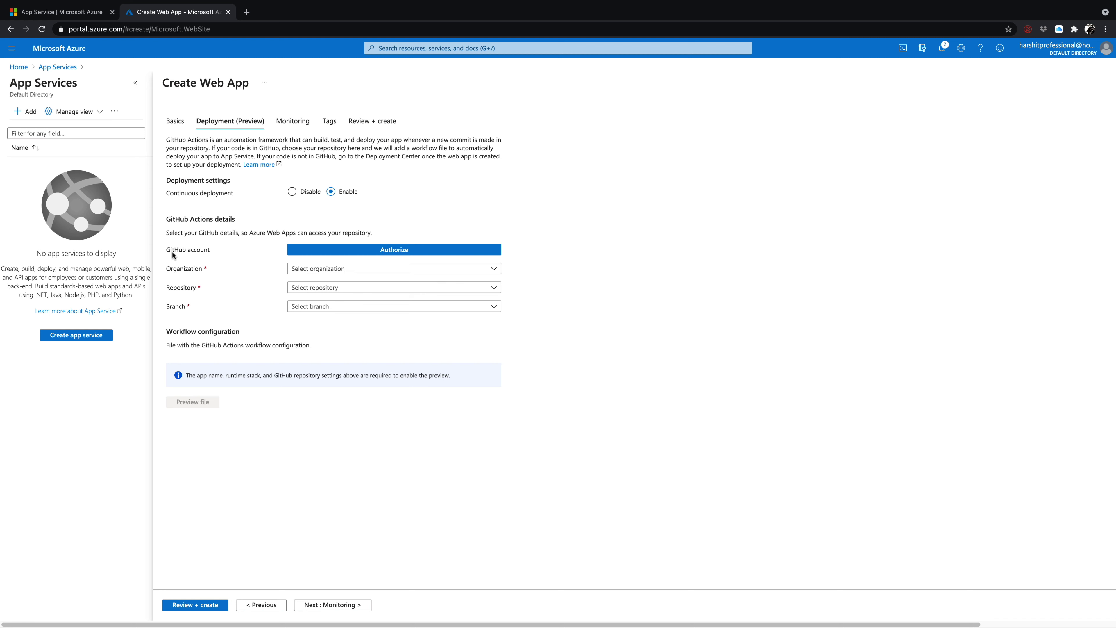
click(292, 191)
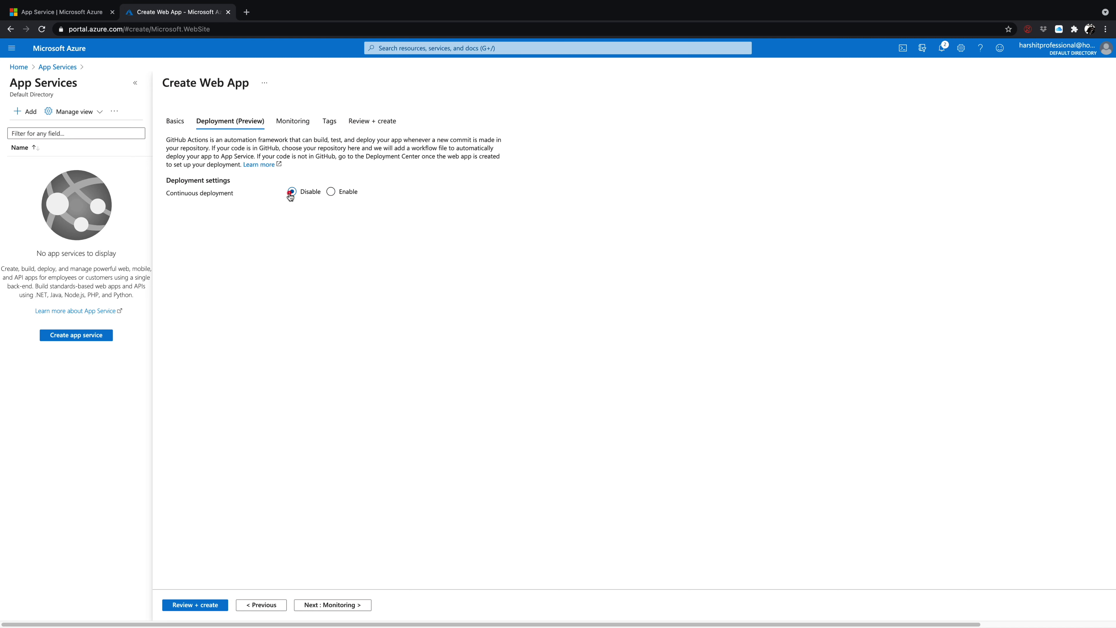
Review the monitoring, tags and summary settings, keeping Application Insights enabled, and create the web app
click(294, 124)
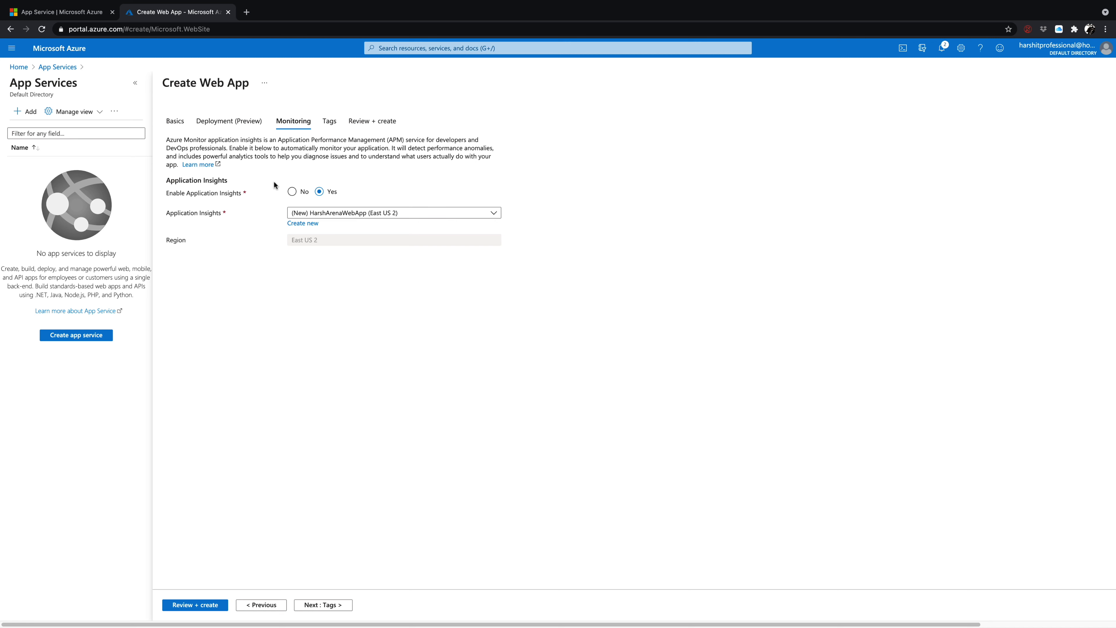
click(332, 130)
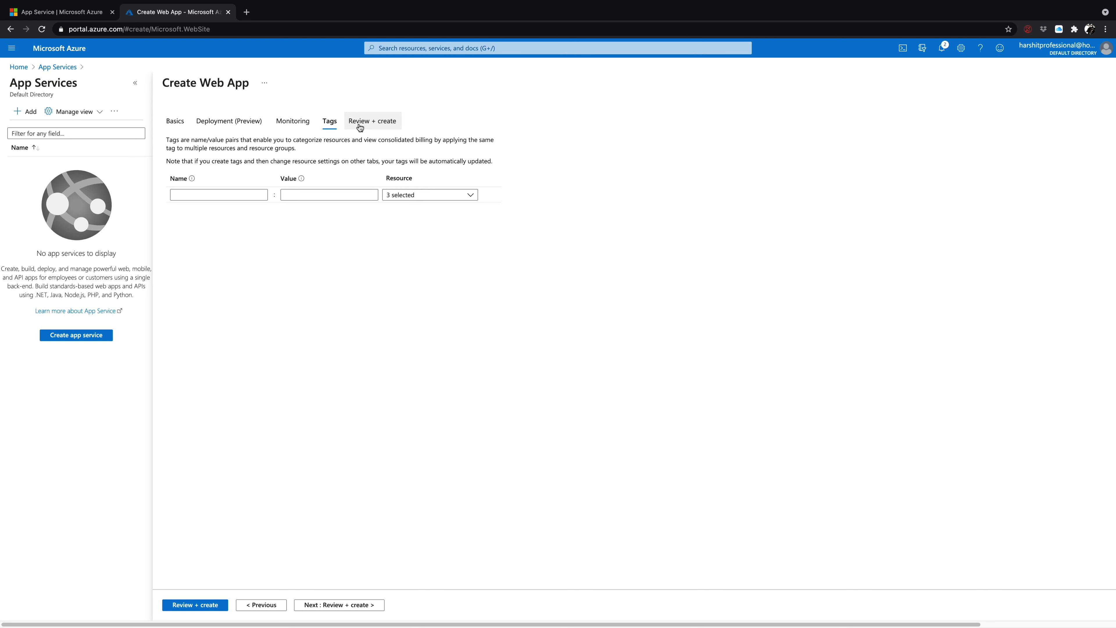
click(359, 126)
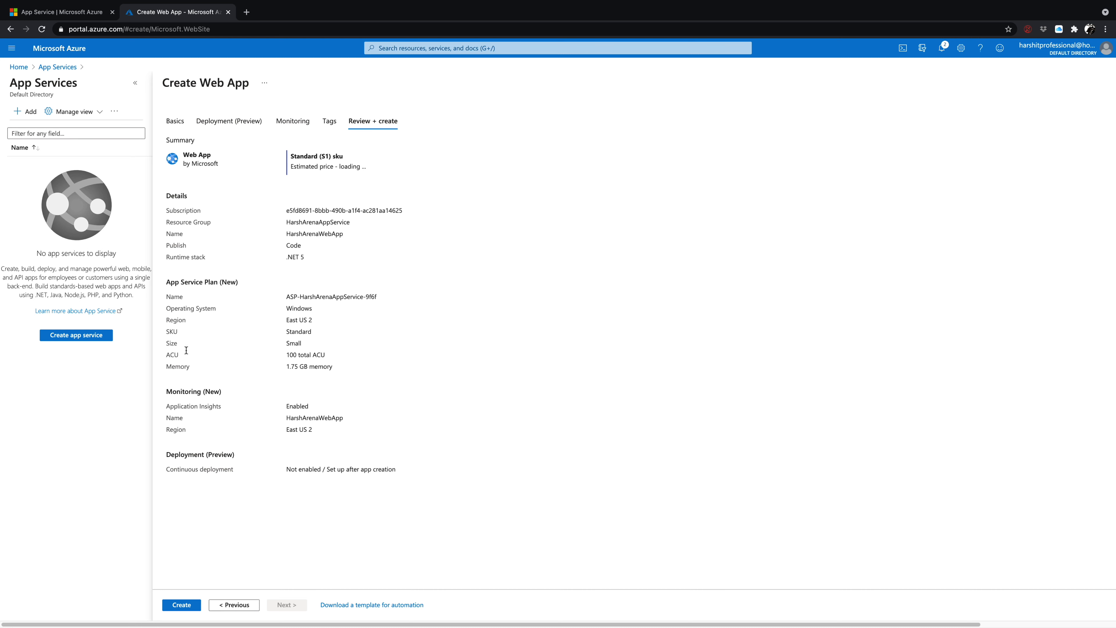
click(184, 603)
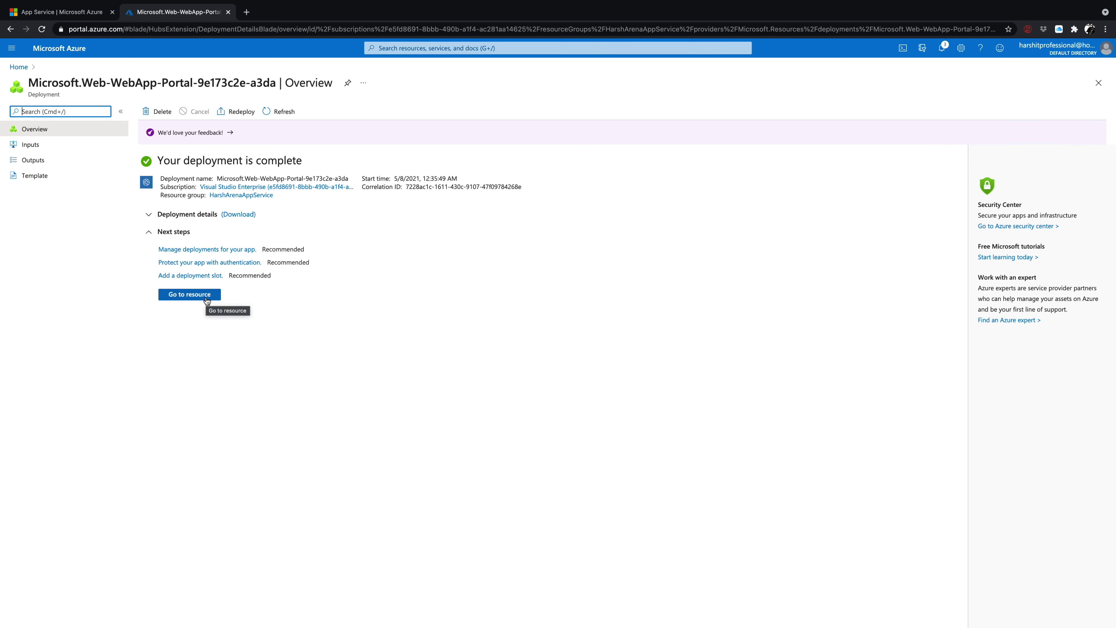
Refresh the App Services list, check the deployment notification and open the HarshArenaWebApp overview
click(19, 66)
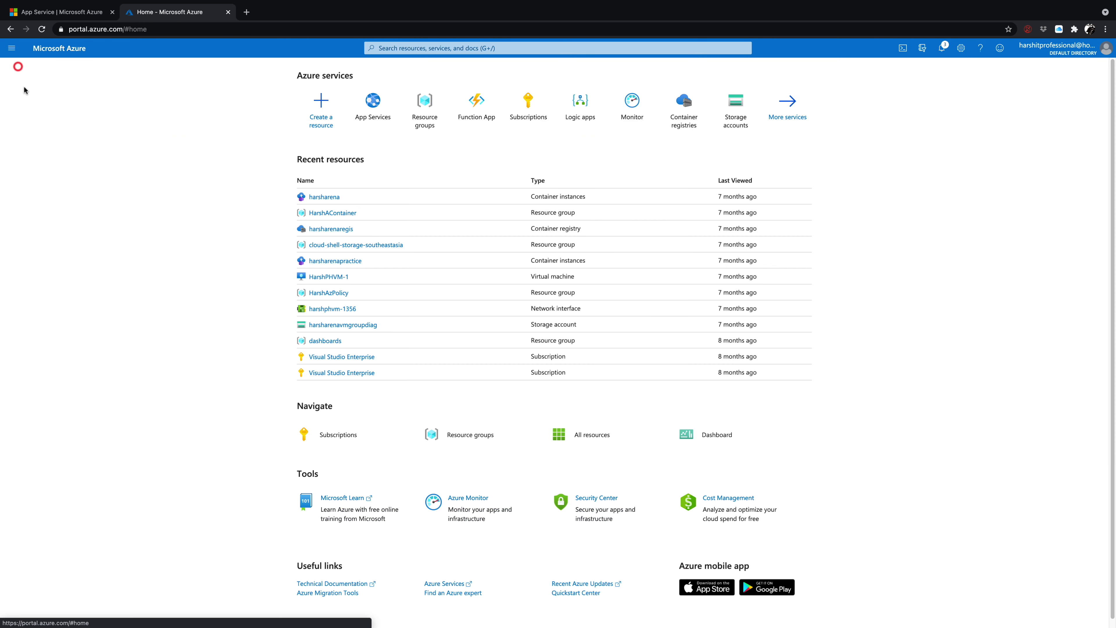
click(372, 113)
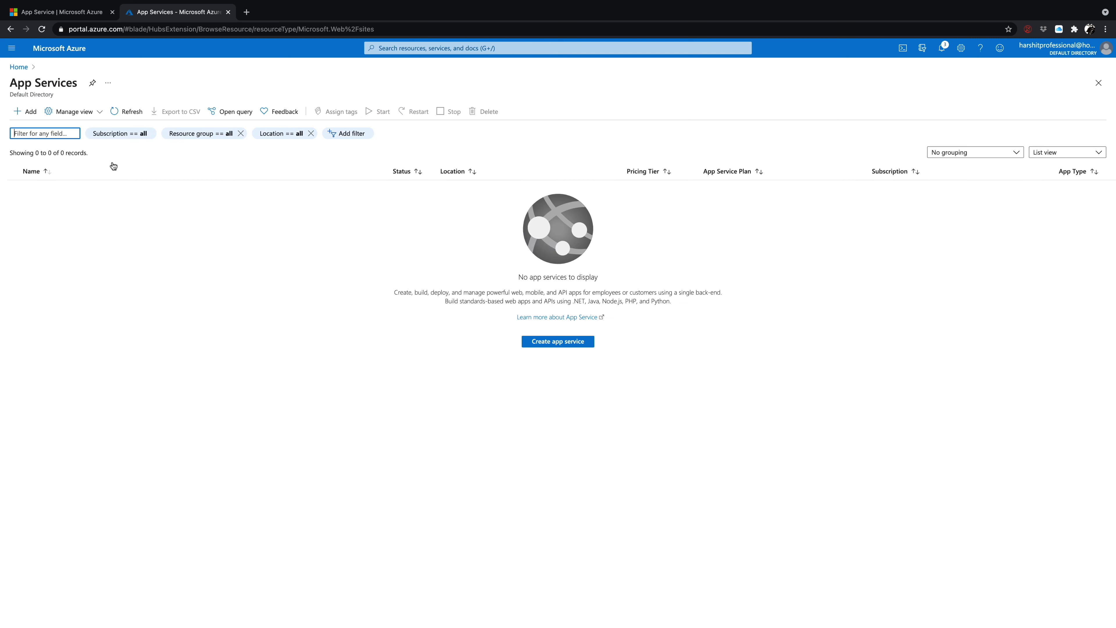
click(129, 118)
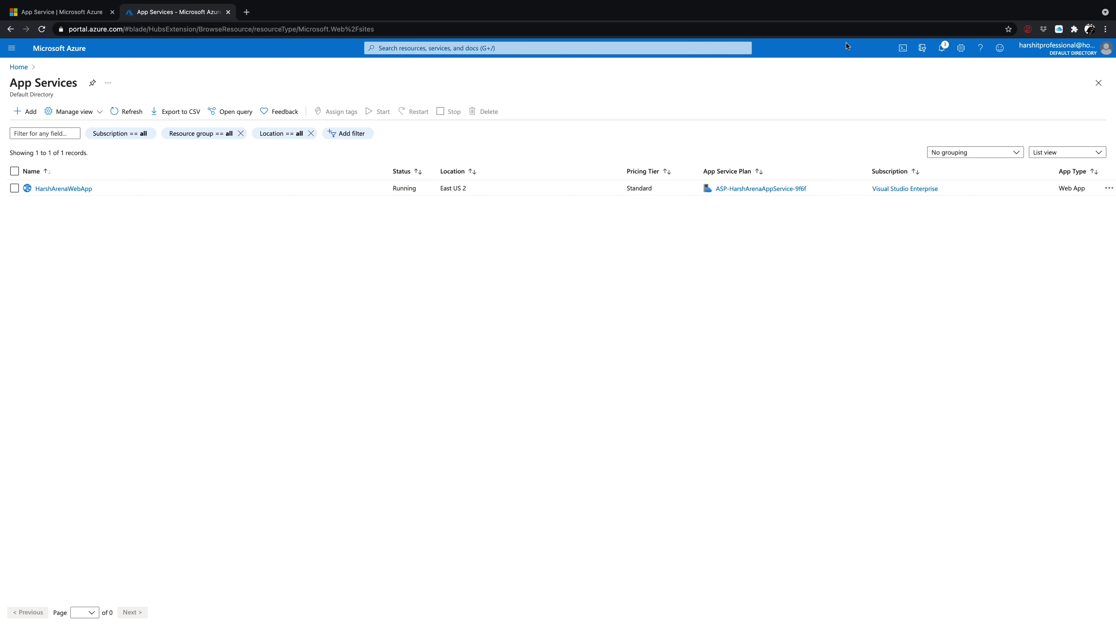
click(940, 49)
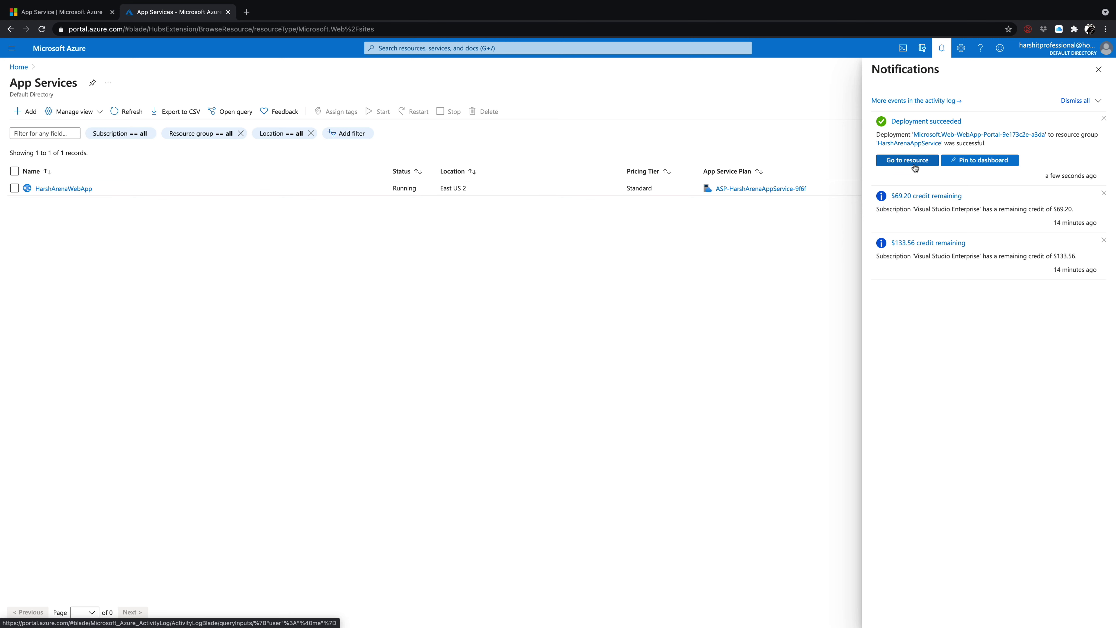
click(83, 189)
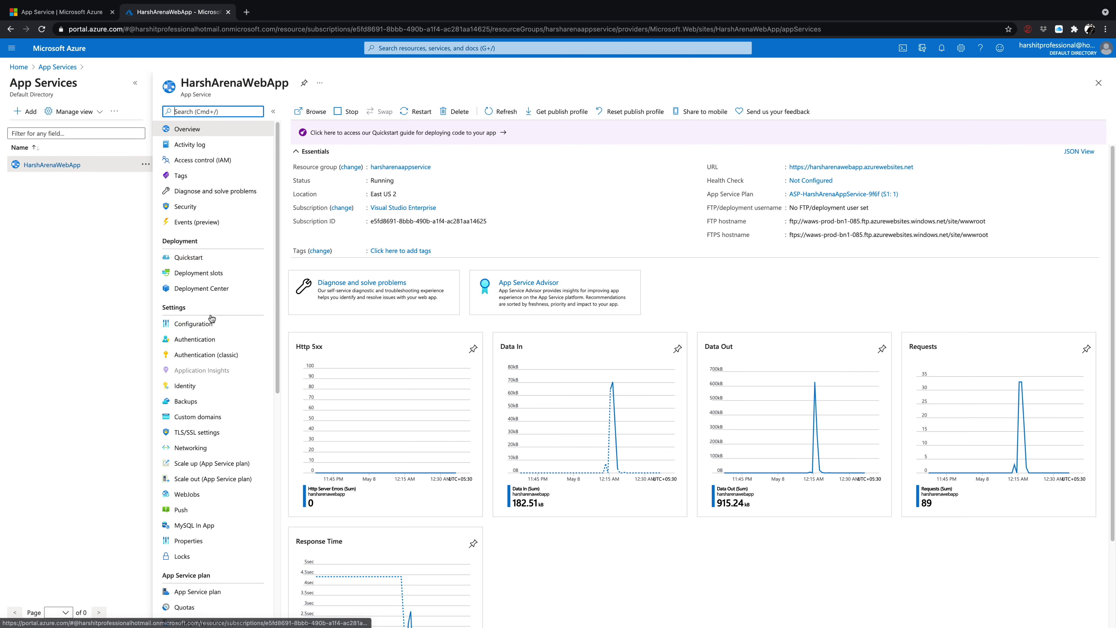
Examine the web app's Authentication, Backups, Custom domains and TLS/SSL settings pages
click(202, 340)
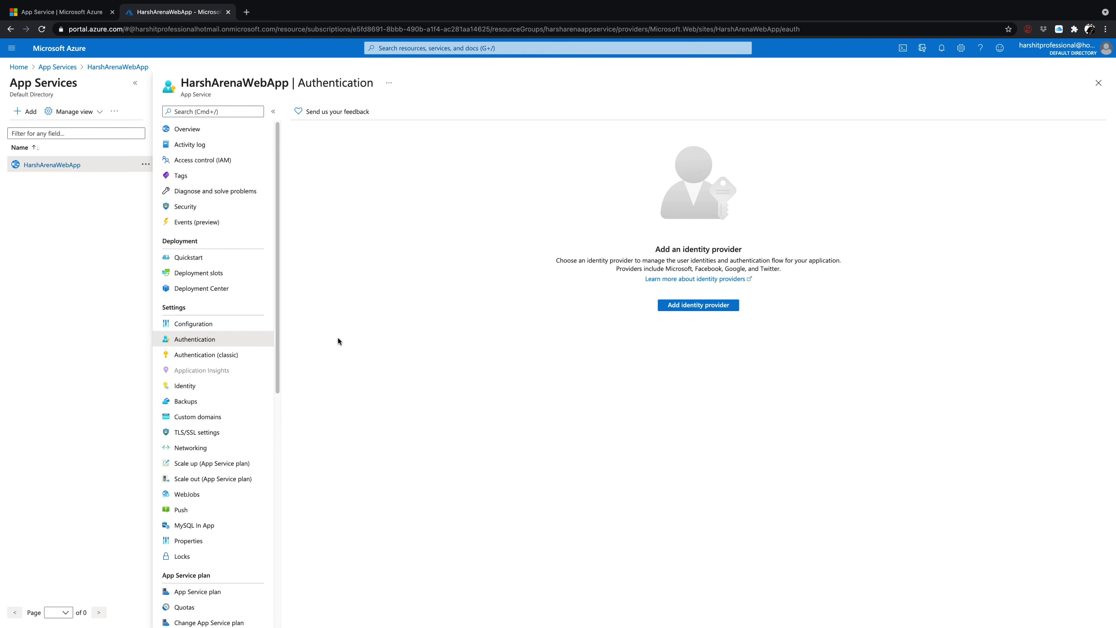
click(193, 402)
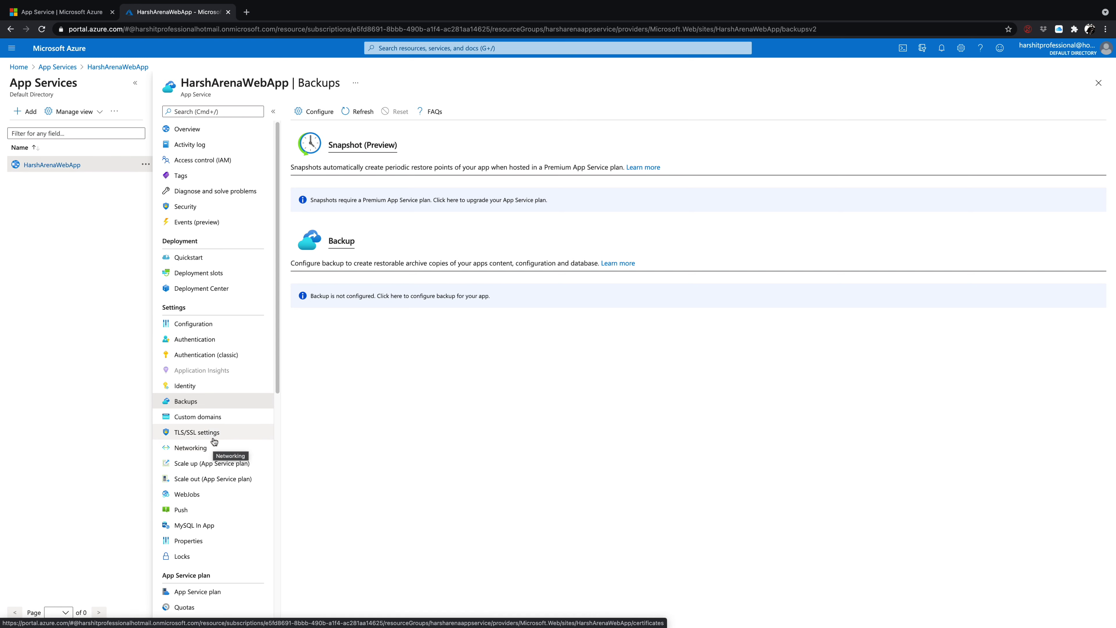
click(197, 417)
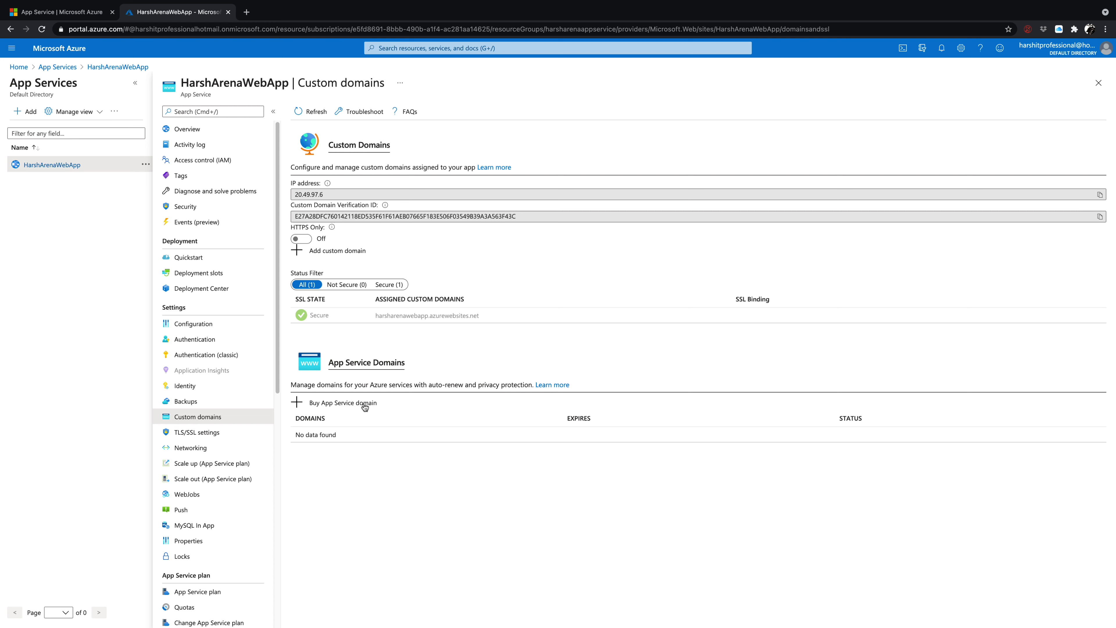
click(211, 432)
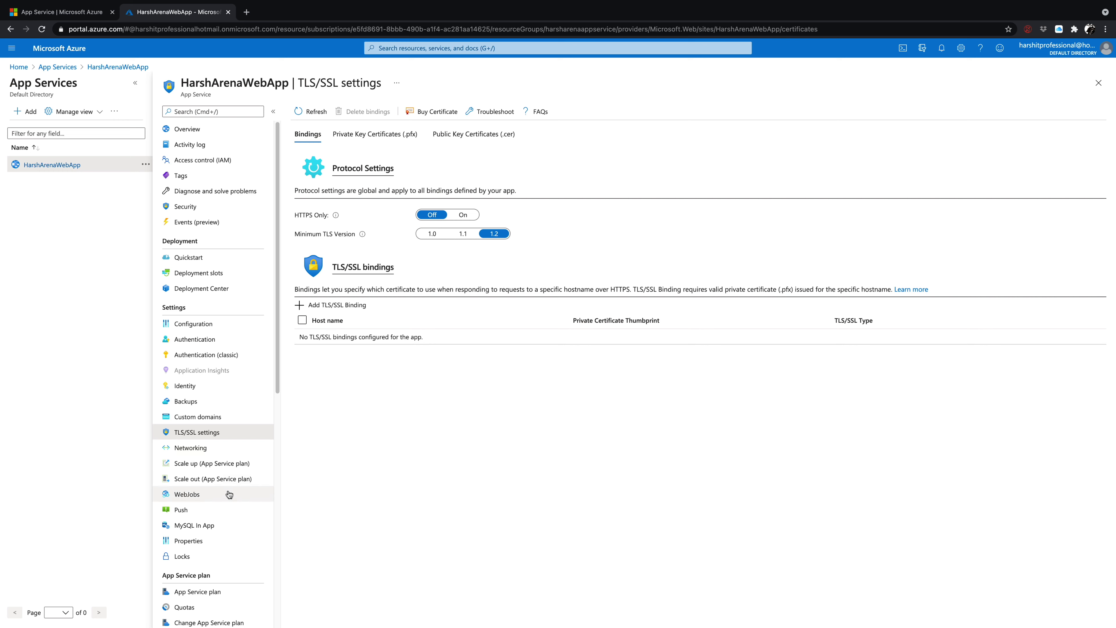
Launch the App Service Editor (Preview) for HarshArenaWebApp
scroll(225, 493, down, 4)
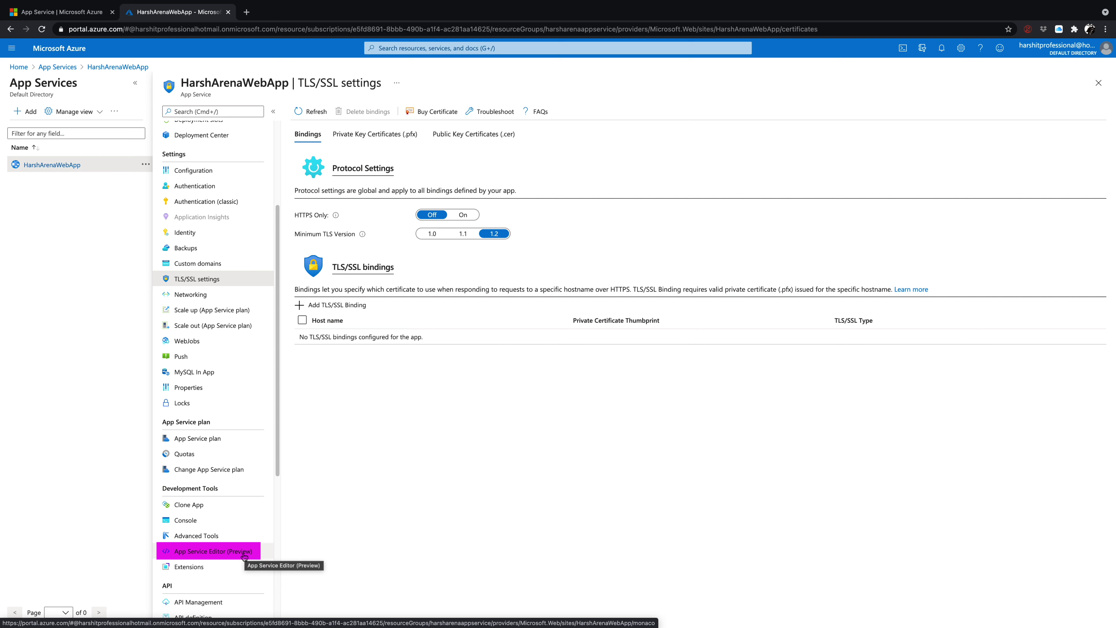
click(244, 555)
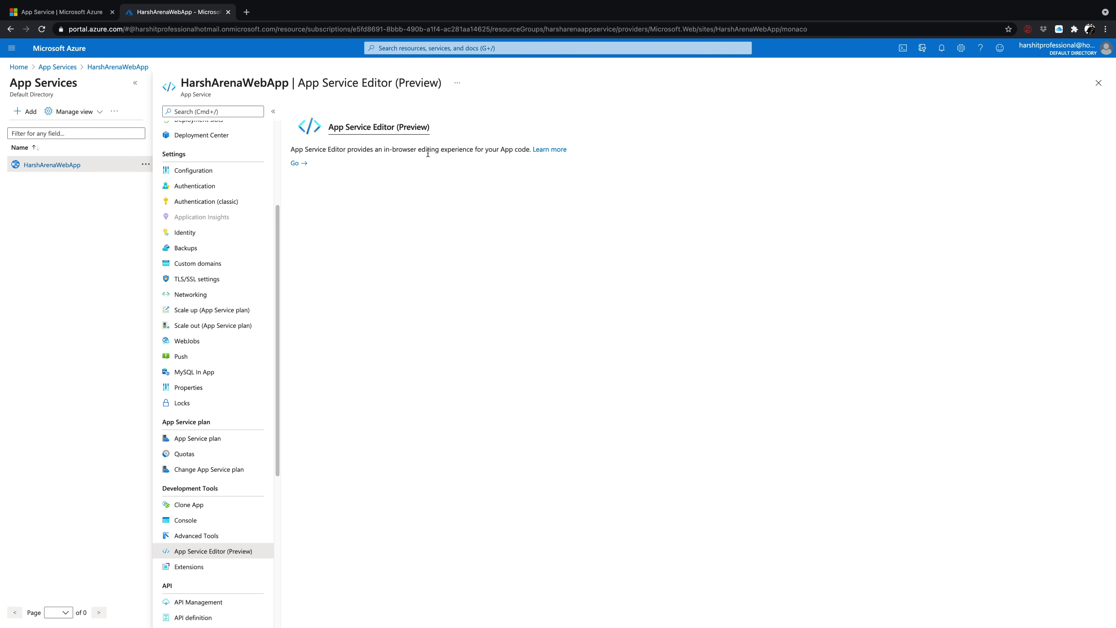
click(303, 165)
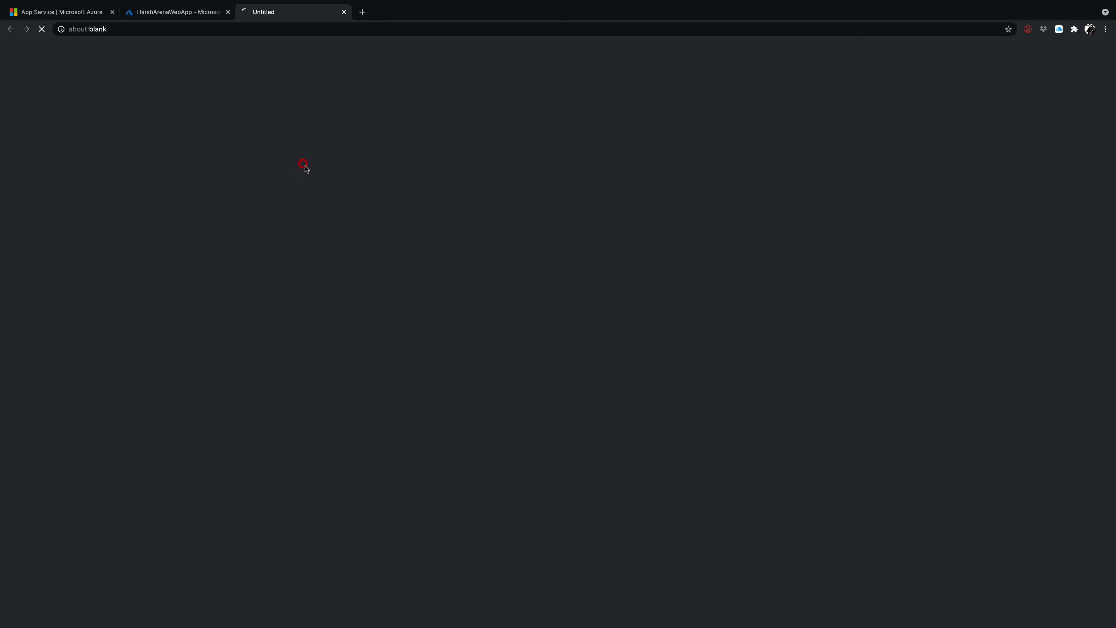
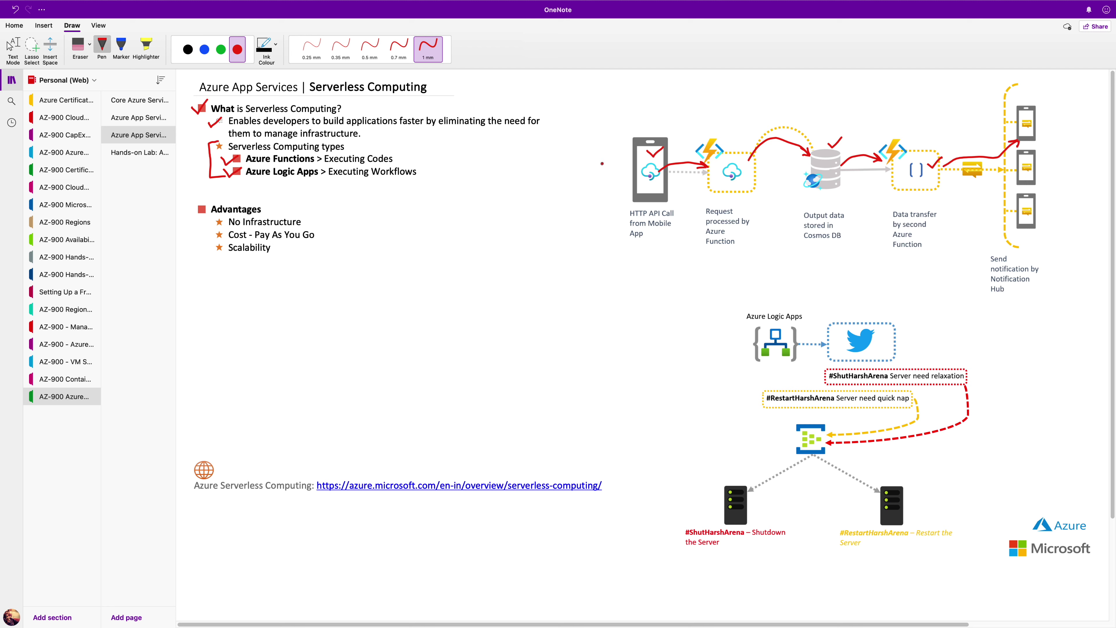
Switch to OneNote and mark the Azure Functions flow in red pen, from the mobile app to the notification devices
mouse_move(602, 162)
mouse_down()
mouse_move(603, 173)
mouse_move(613, 159)
mouse_move(624, 167)
mouse_up()
drag(728, 159, 732, 134)
drag(911, 148, 915, 158)
drag(954, 154, 1012, 115)
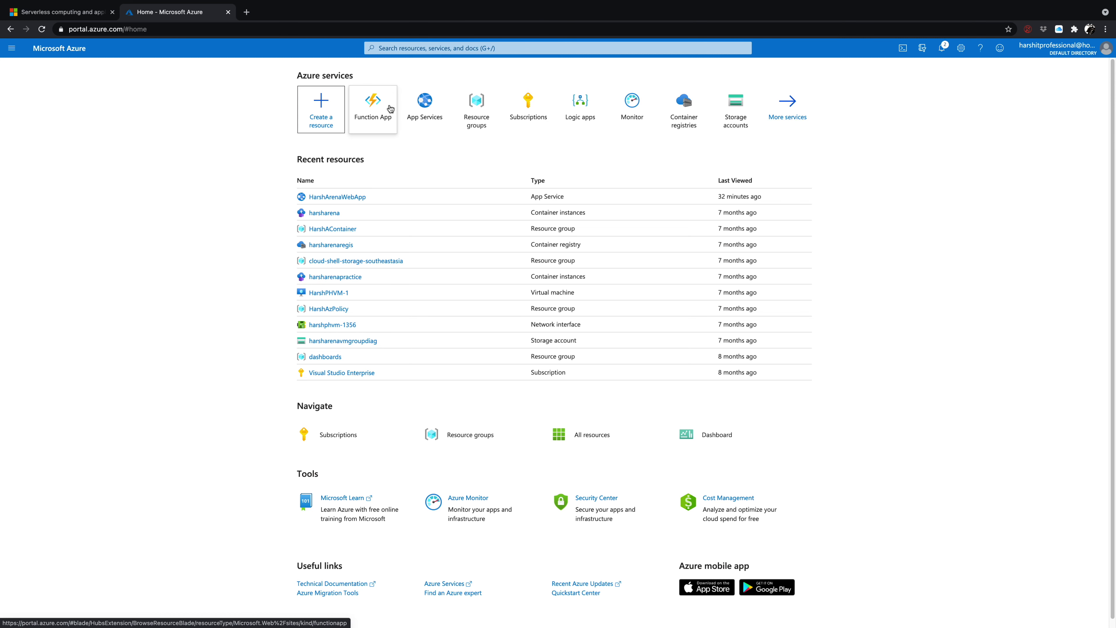
Switch to the Azure portal, search for "Funct", open the Function App service and start creating a function app
click(406, 48)
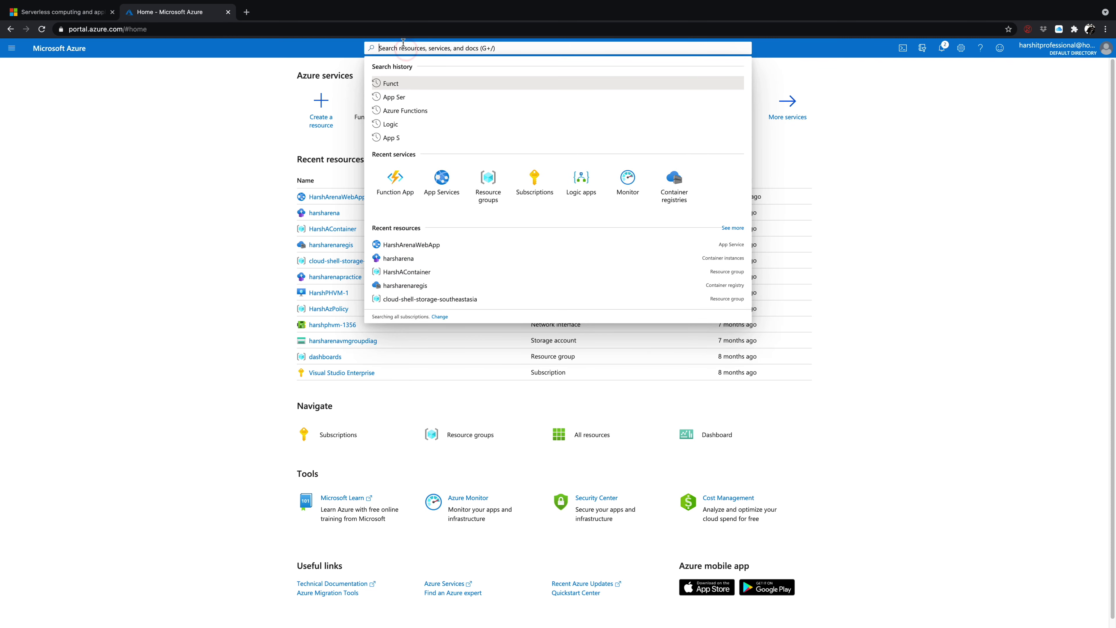
text(Funct)
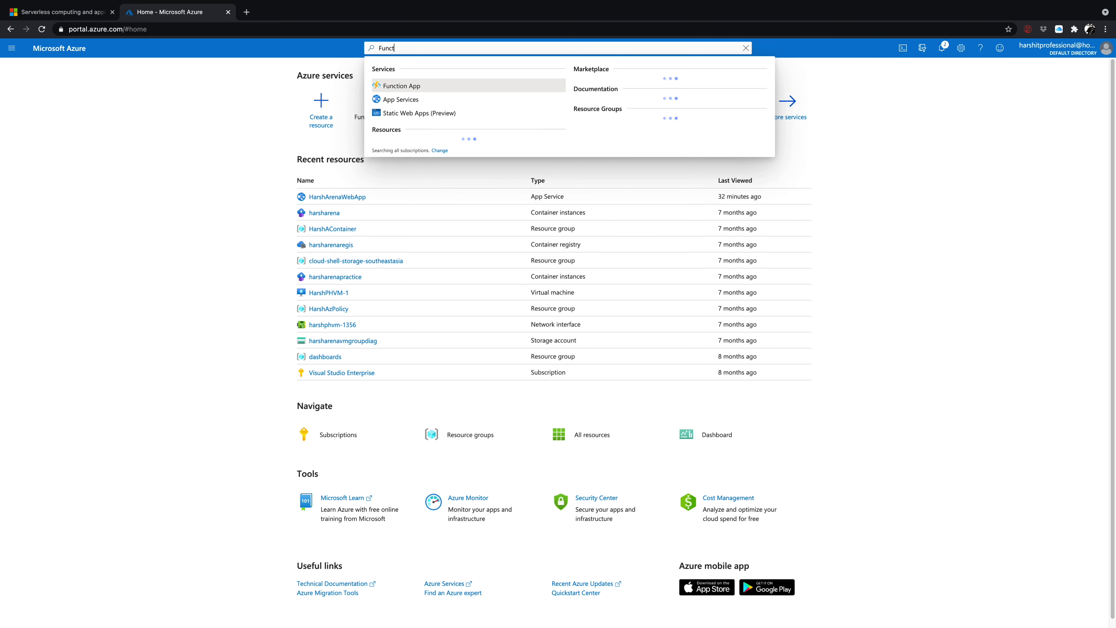
click(407, 86)
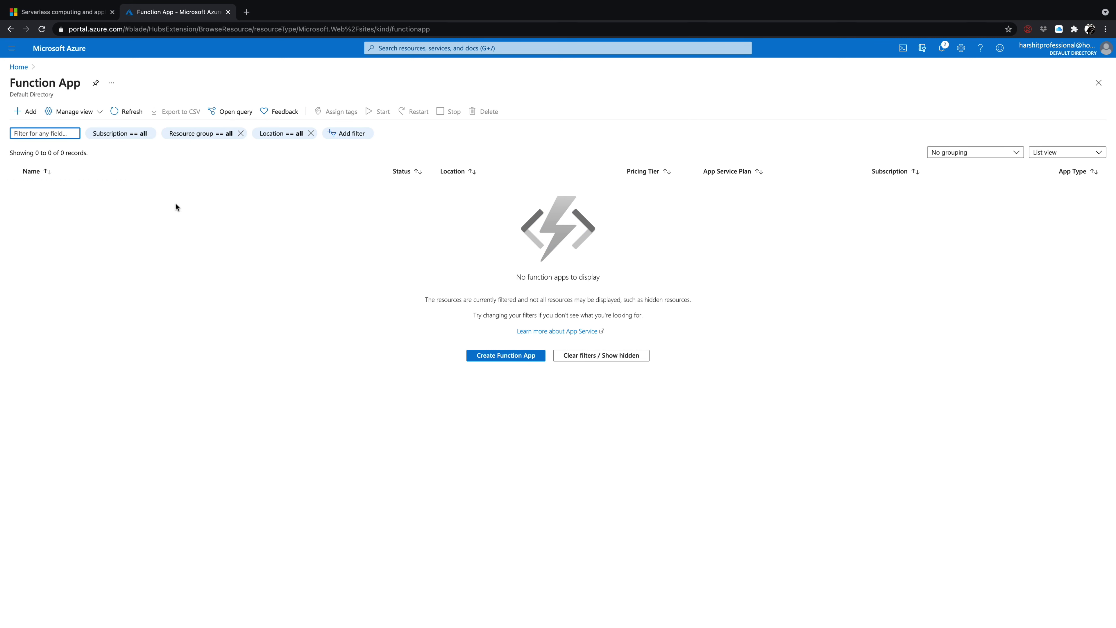
click(474, 359)
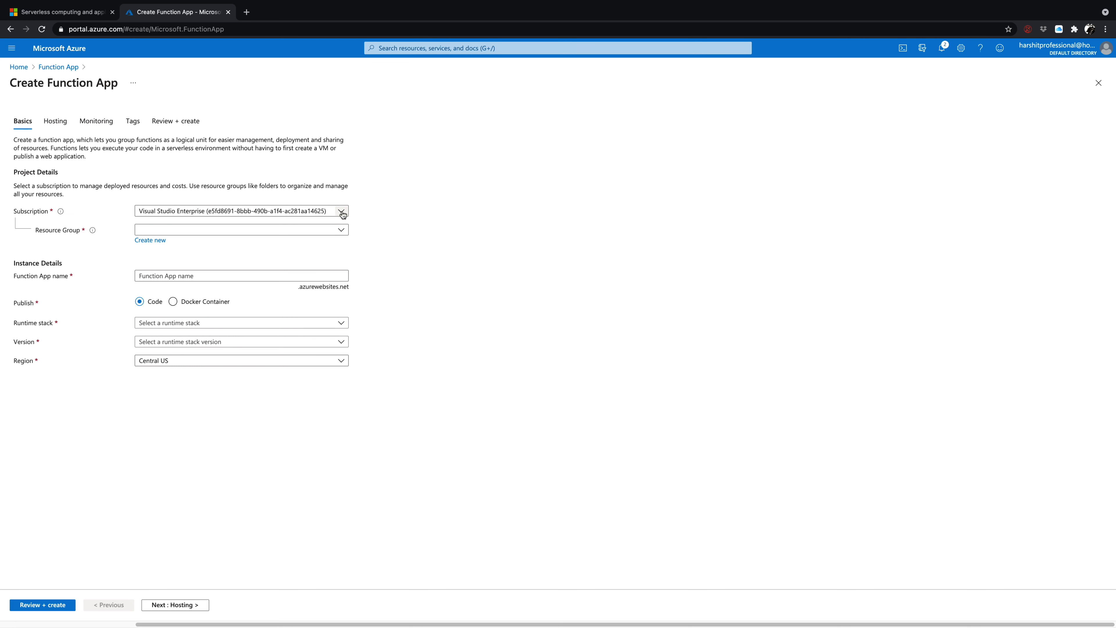
Assign the function app to the HarshArenaAppService resource group and name it HarshArenaTestFunction
click(264, 230)
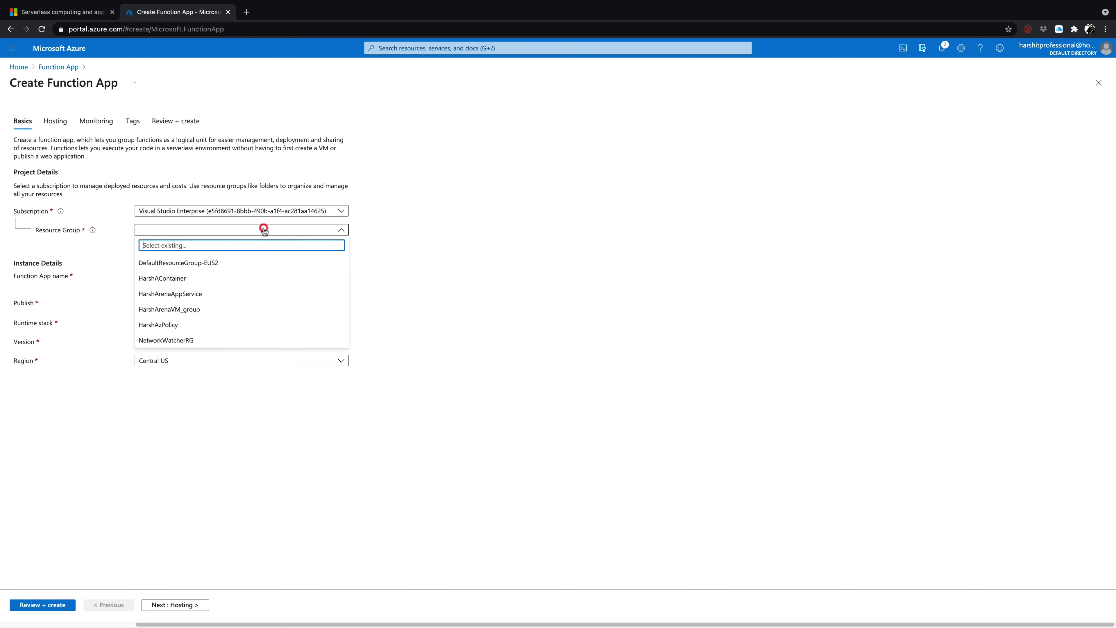
click(186, 294)
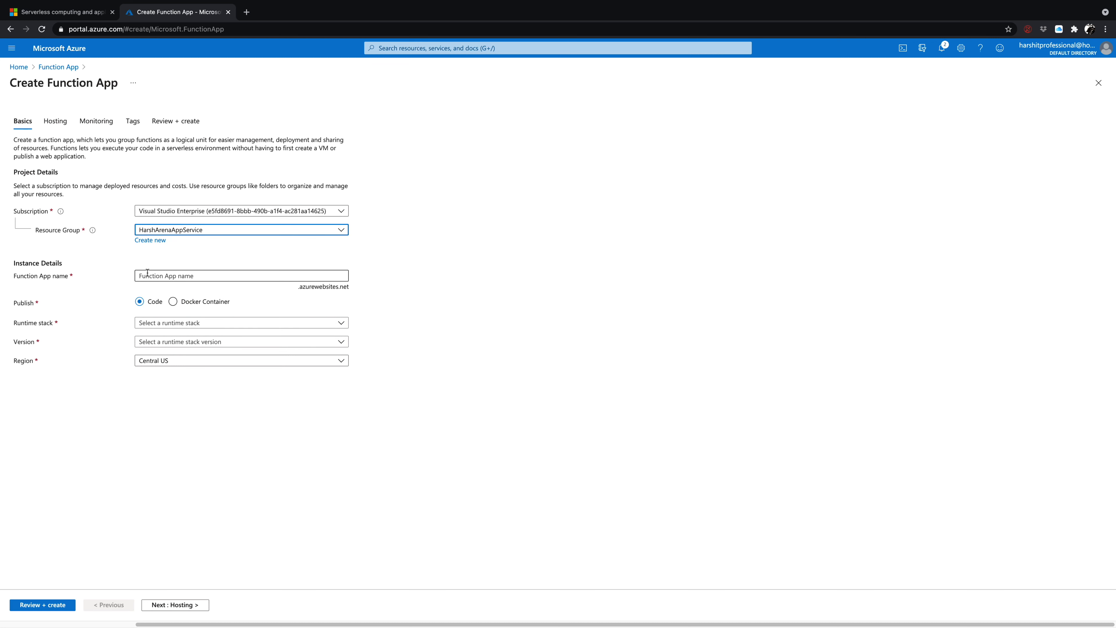
click(176, 276)
text(H)
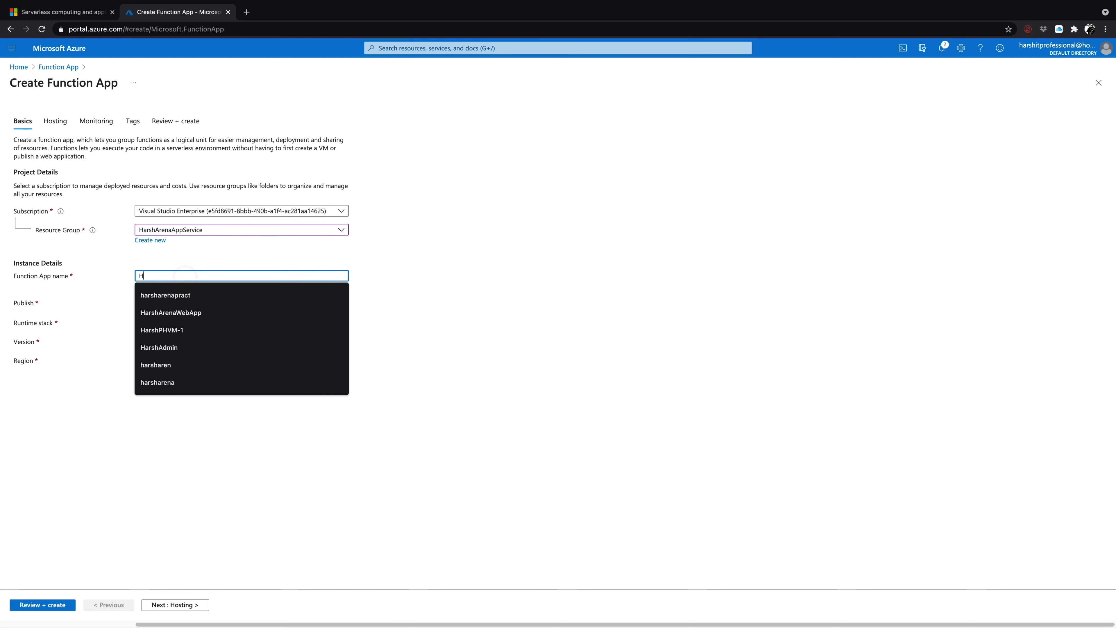
text(arshArena)
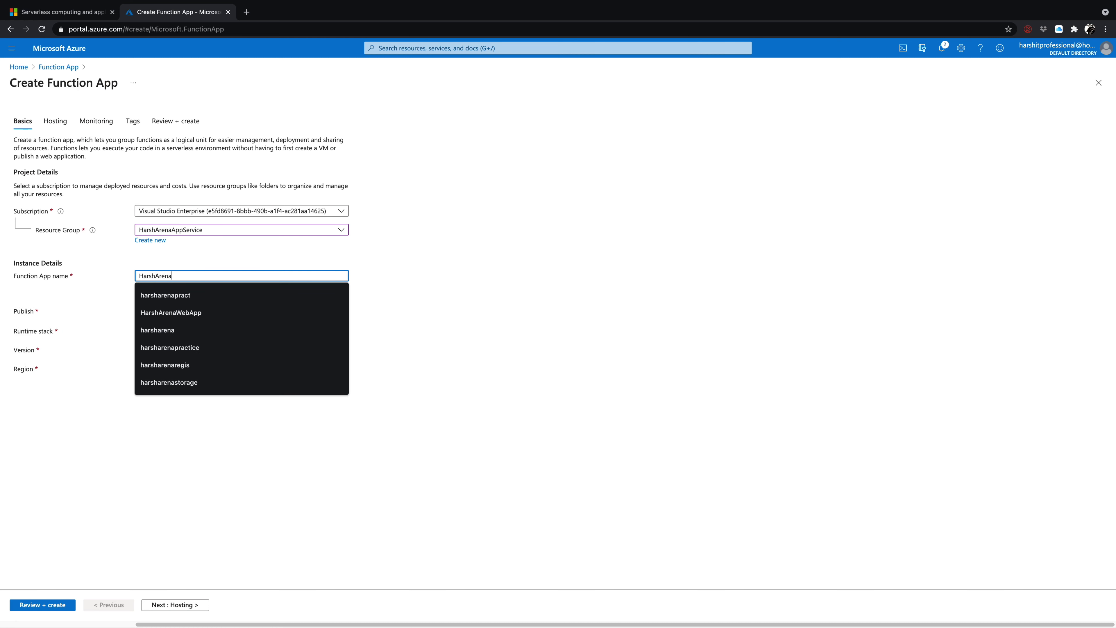
text(Test)
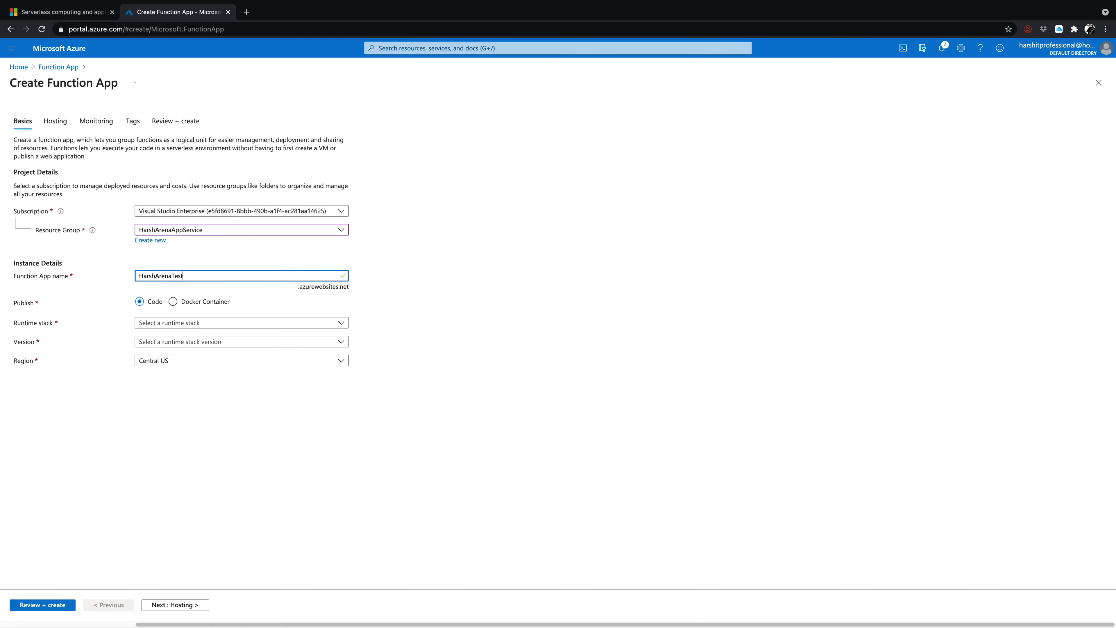
text(Function)
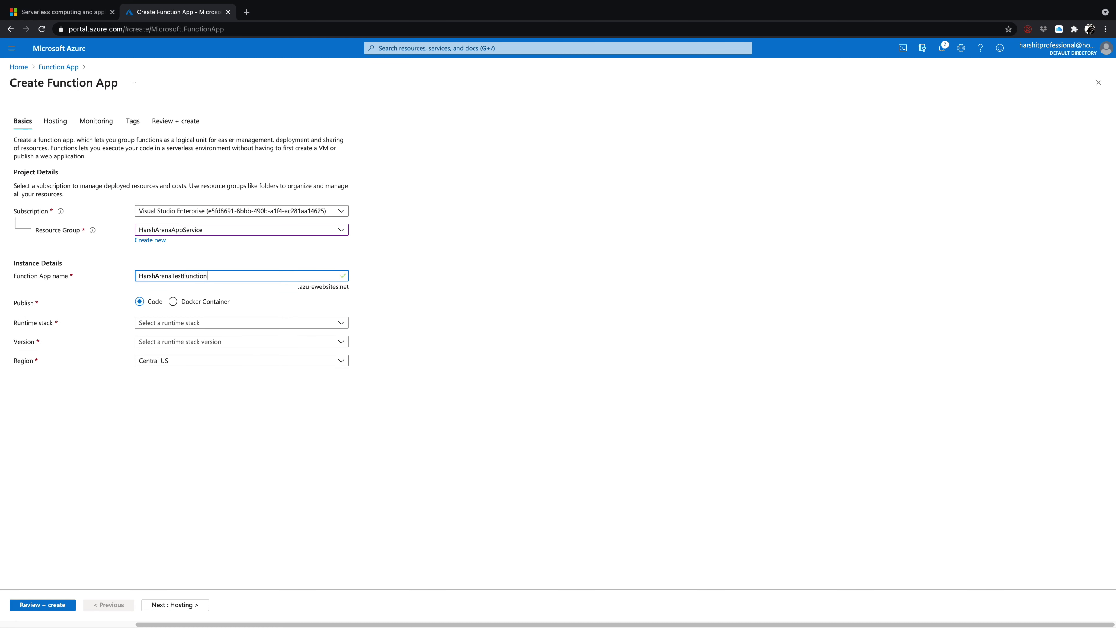
Review the available runtime stacks and choose .NET for the function app
click(189, 323)
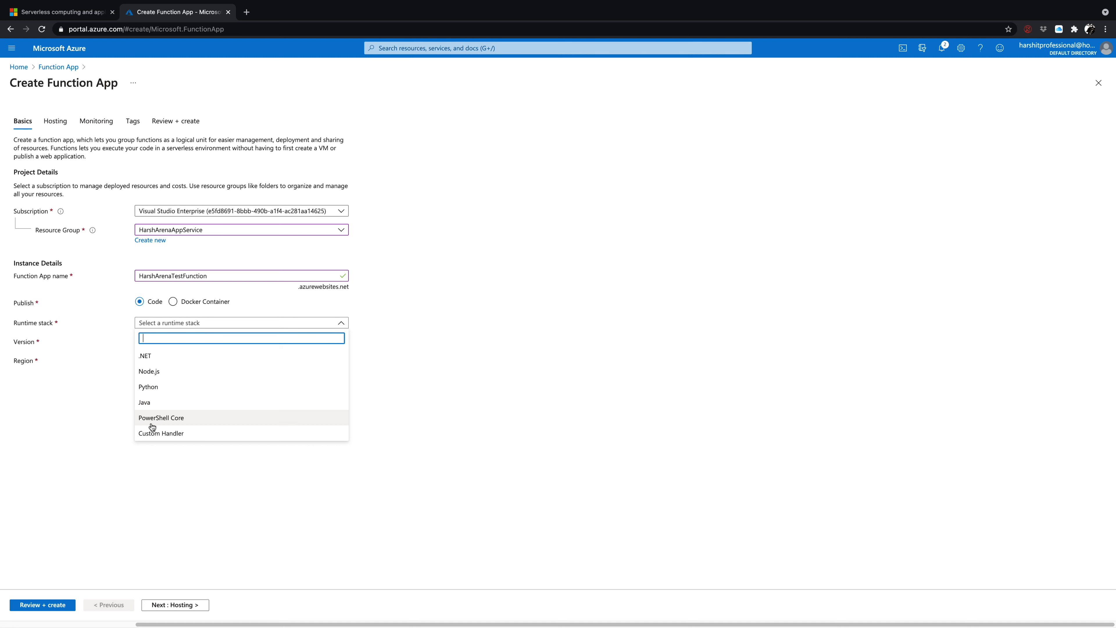
click(110, 388)
click(155, 323)
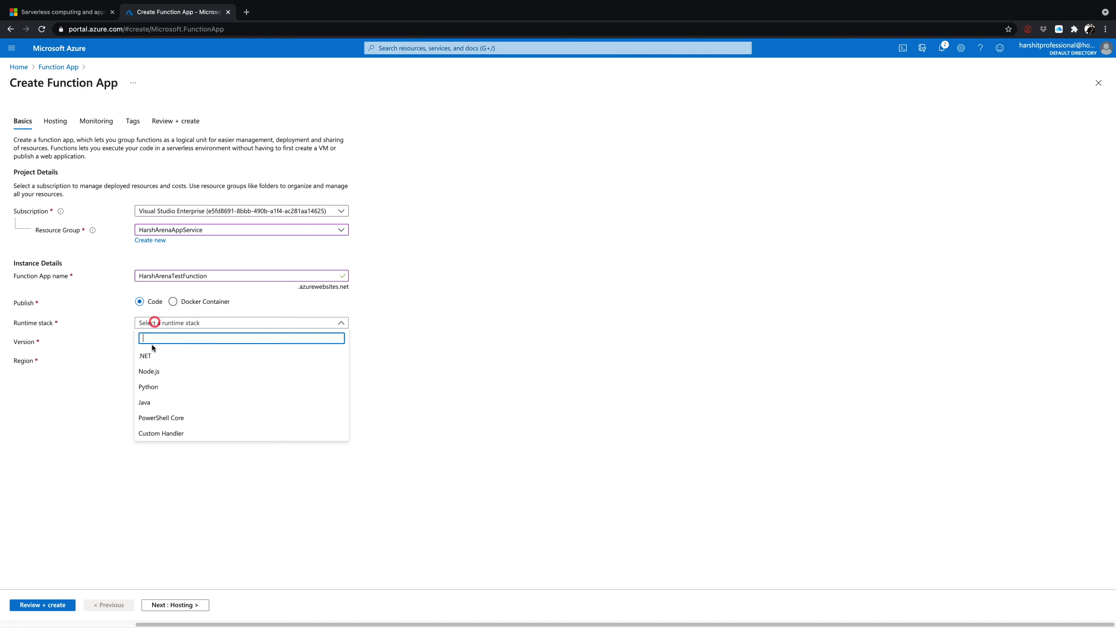
click(151, 356)
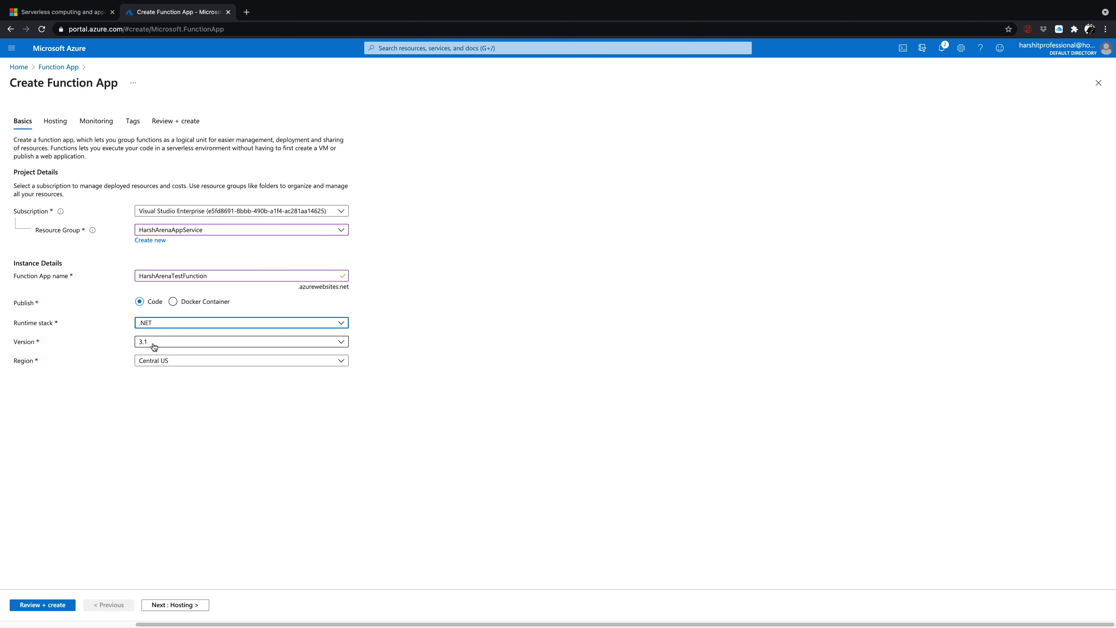
Set the function app's region to East US 2 and check the available storage accounts in the hosting settings
click(157, 365)
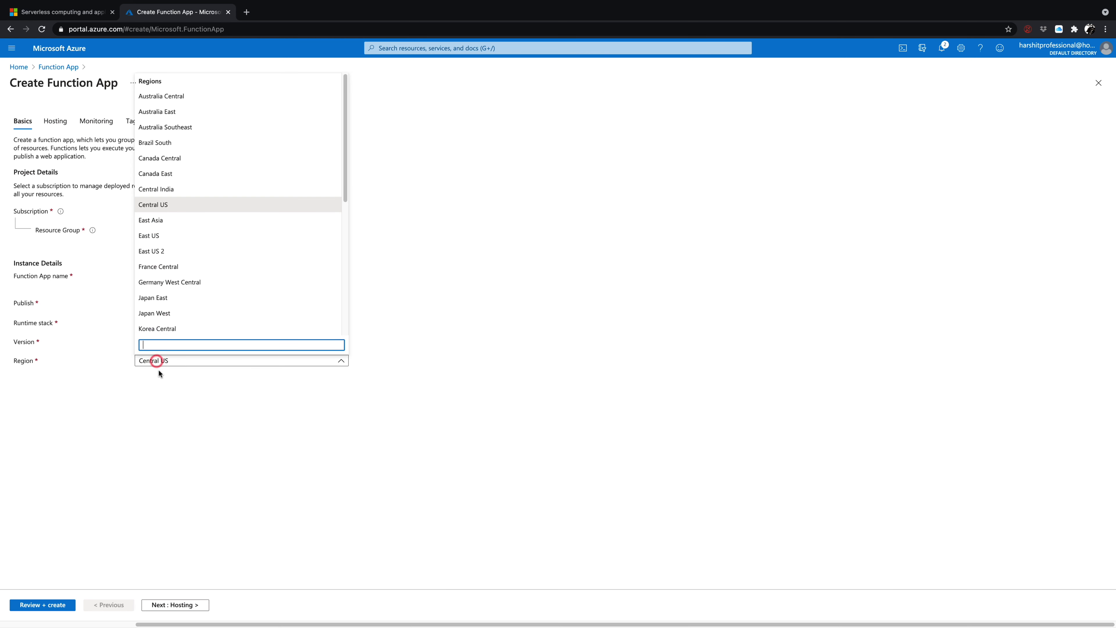
click(154, 252)
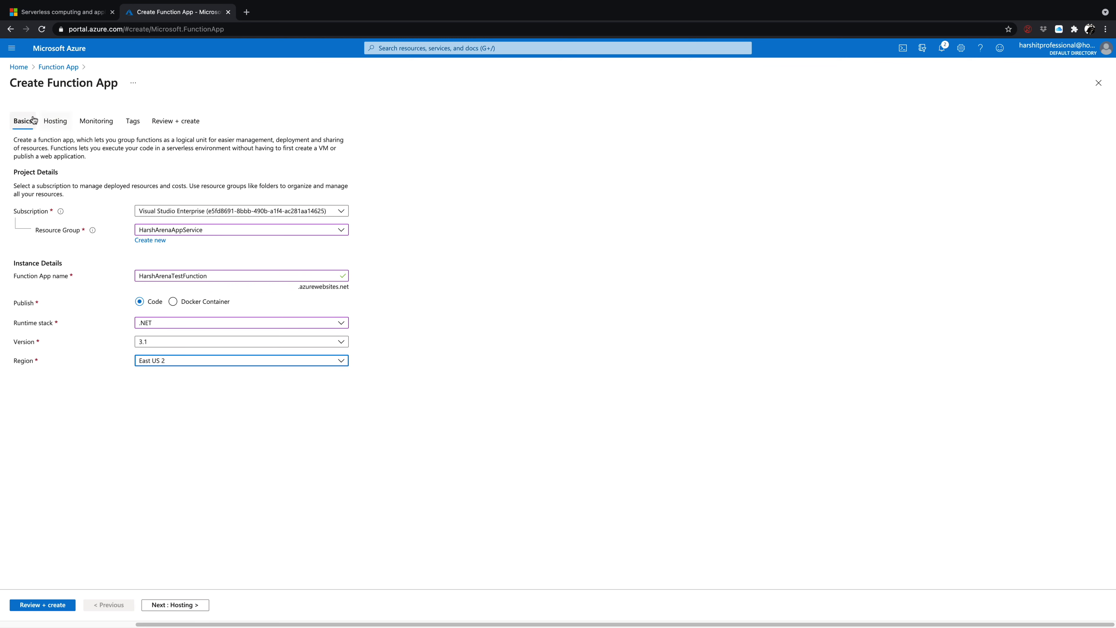
click(53, 121)
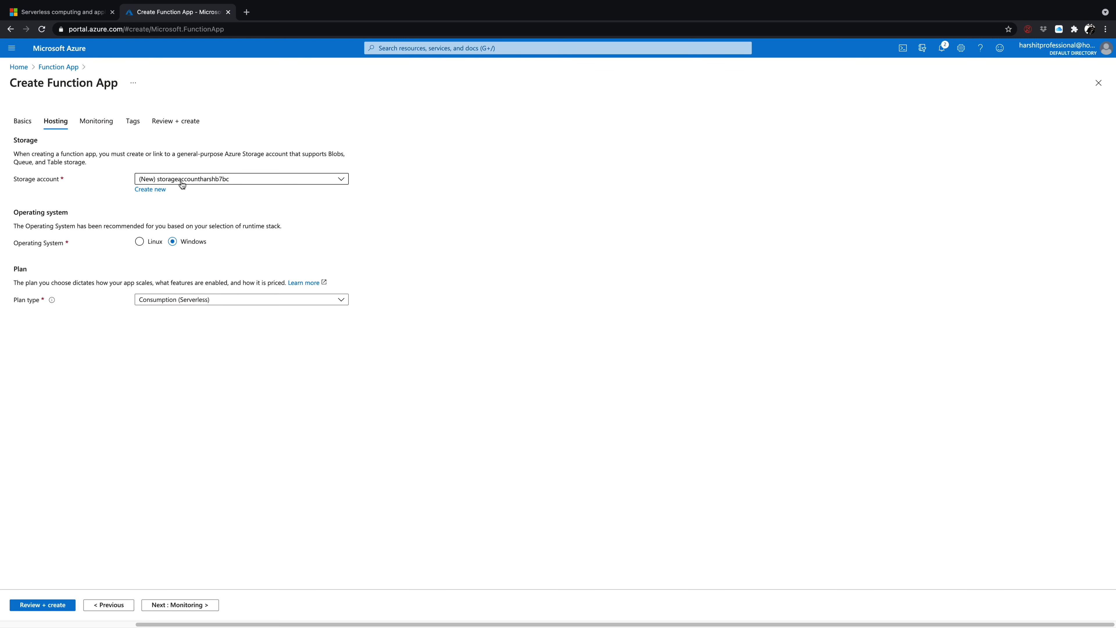
click(250, 179)
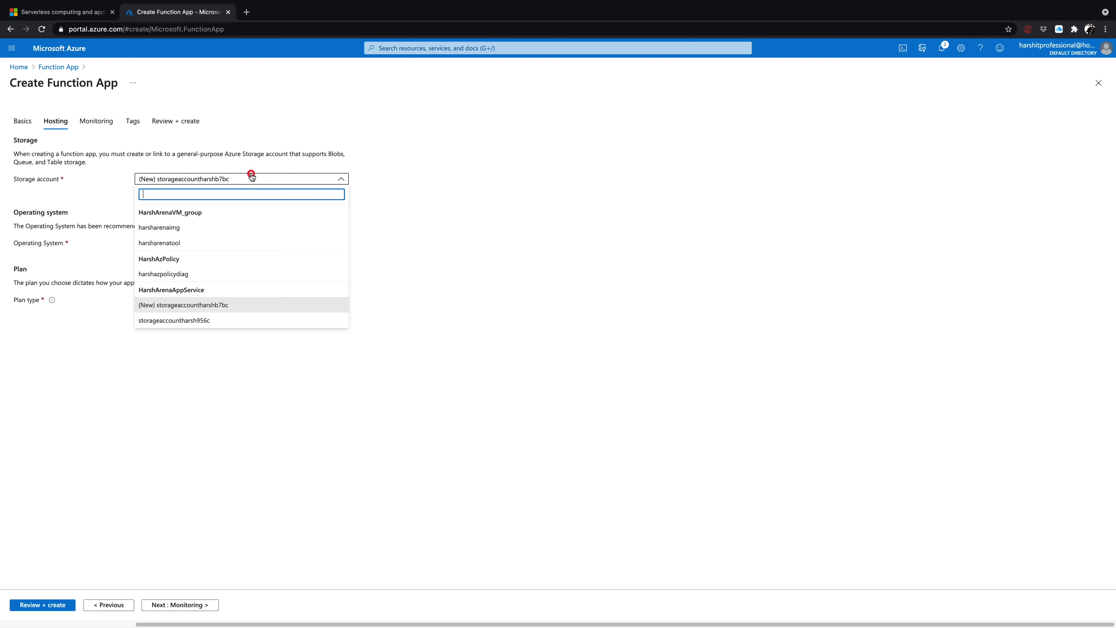
click(248, 181)
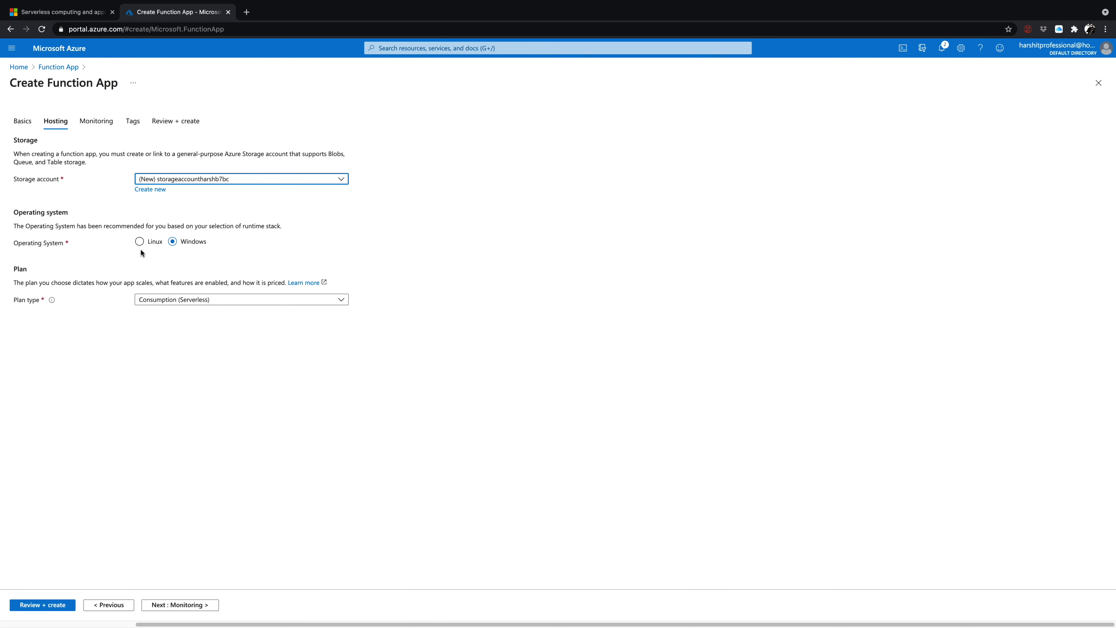
Try the App service plan and Functions Premium plan types for the function app, and return to Consumption (Serverless)
click(223, 303)
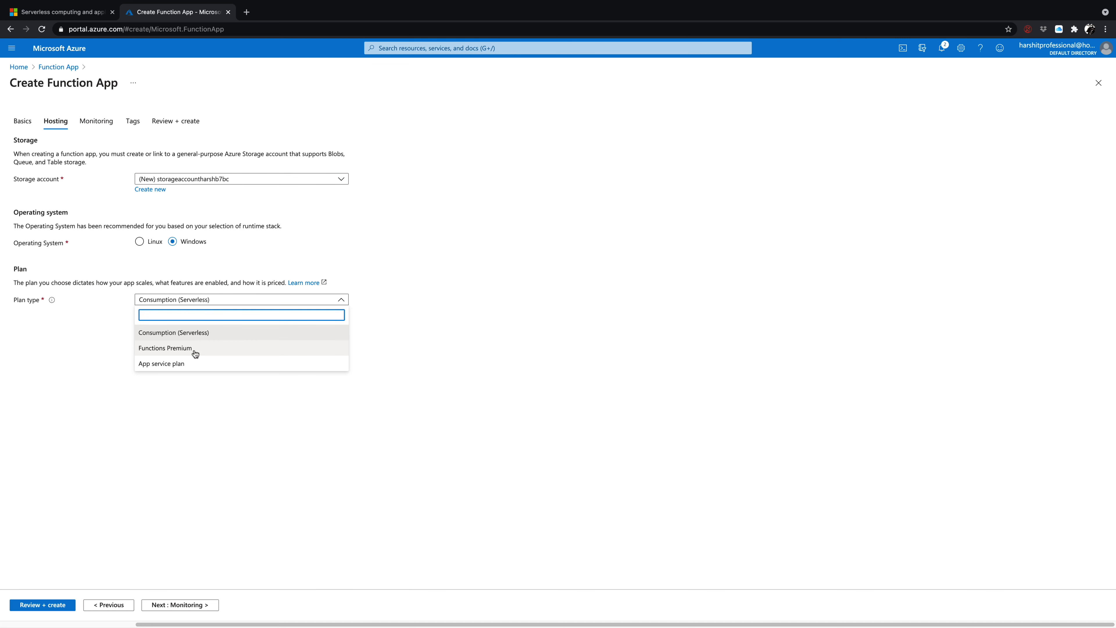
click(185, 364)
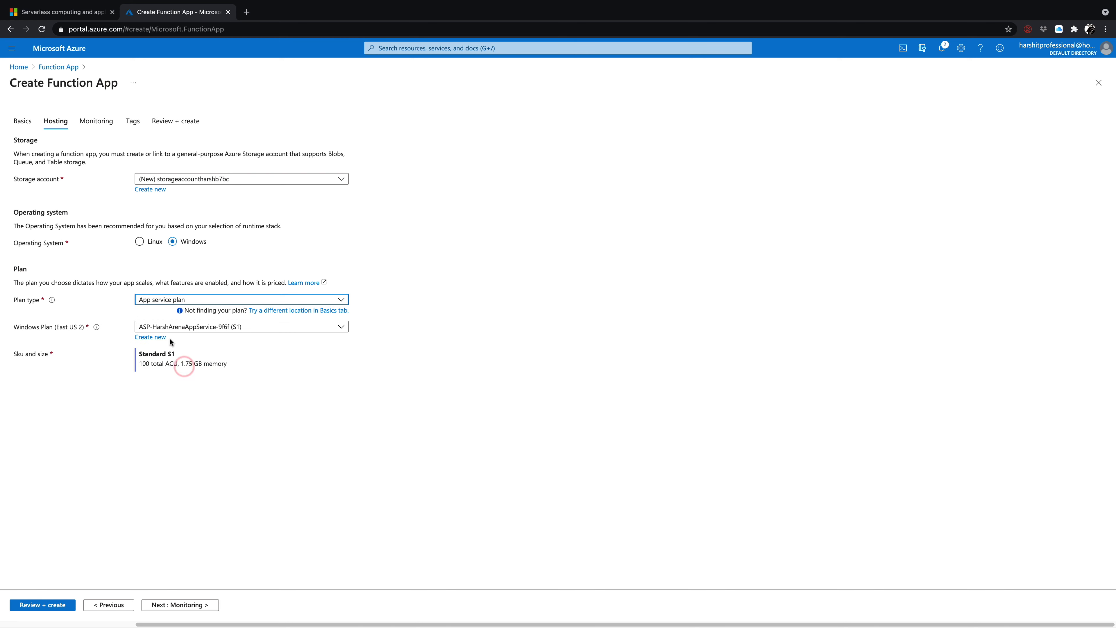
click(202, 298)
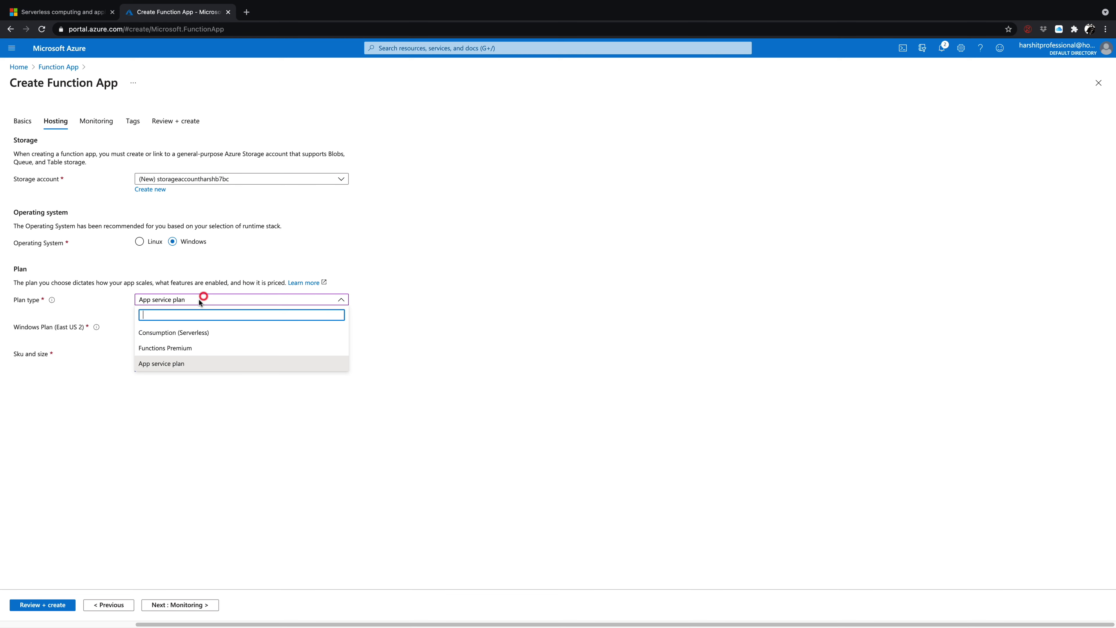
click(167, 348)
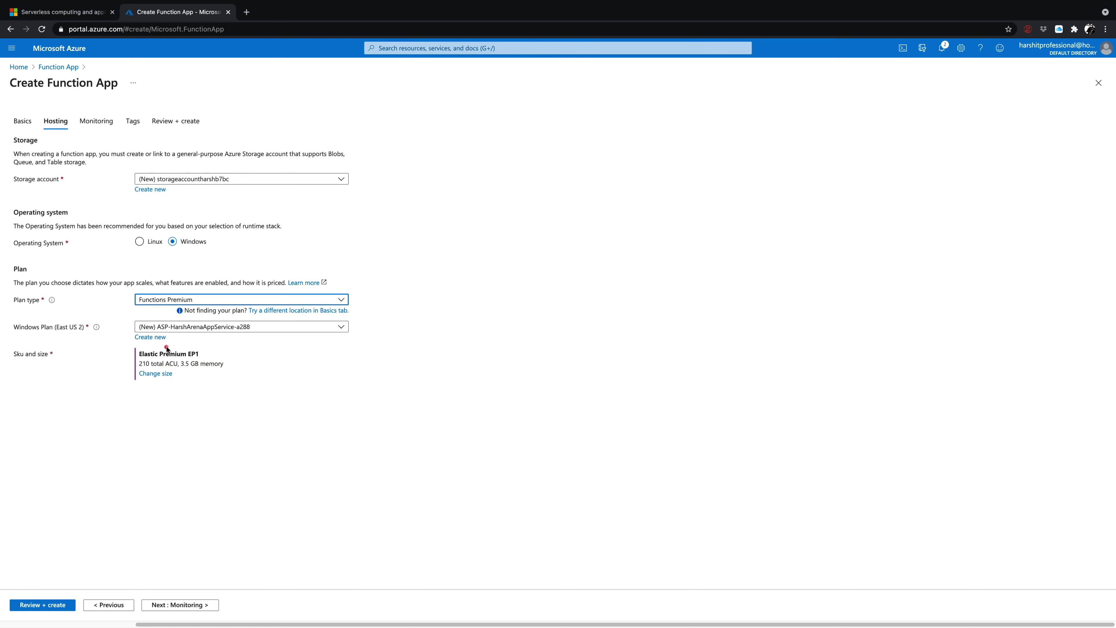
click(190, 298)
click(176, 333)
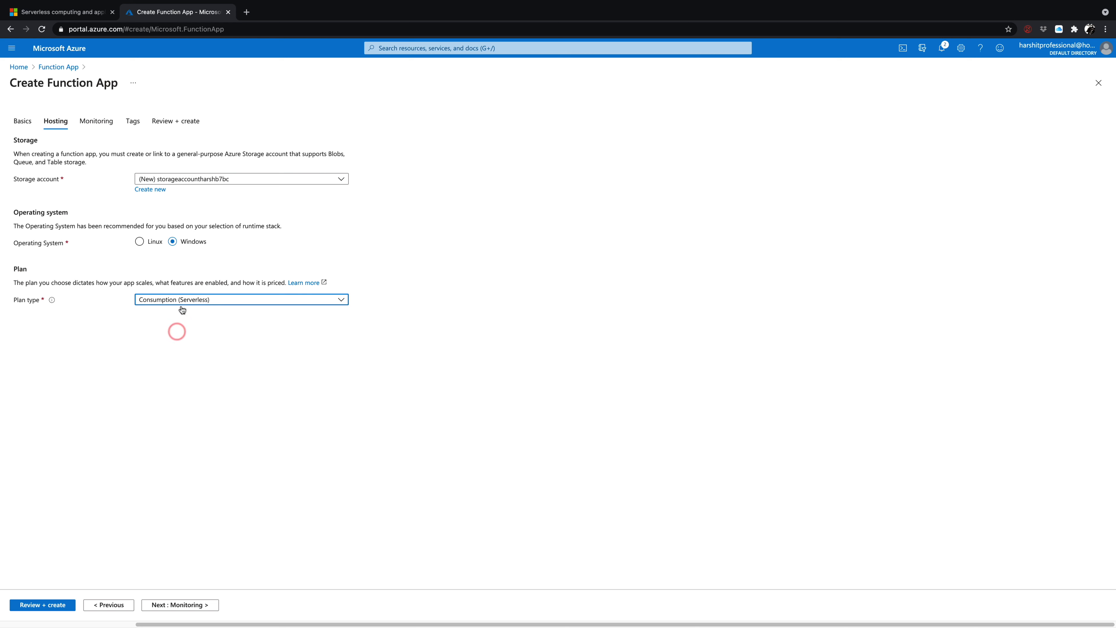
Look through the monitoring settings, tags and summary of the function app, and create it
click(97, 120)
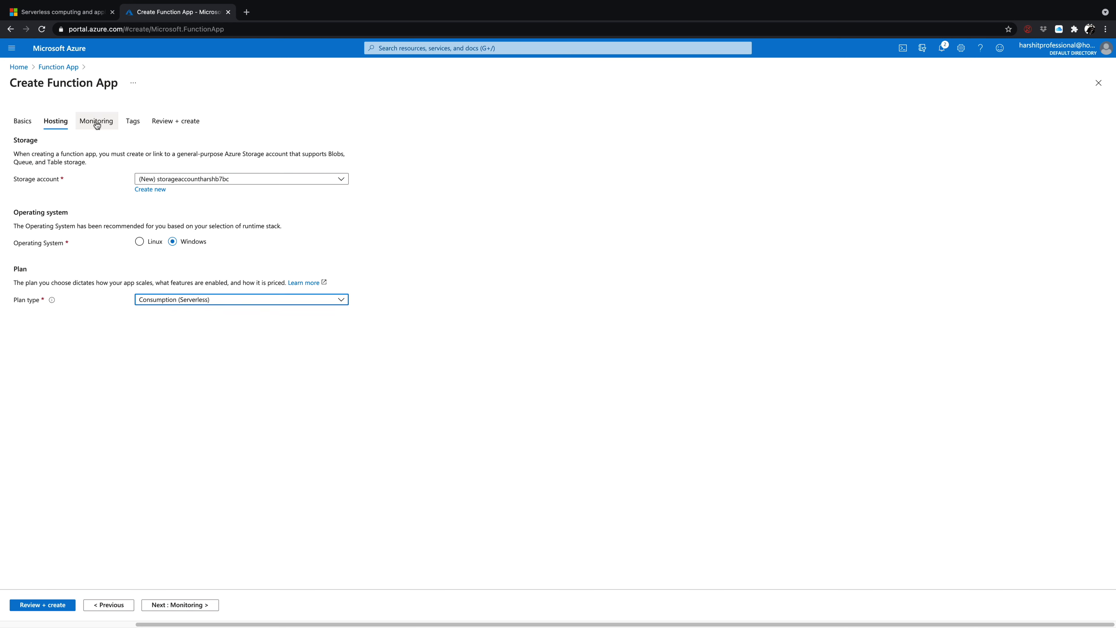
click(134, 122)
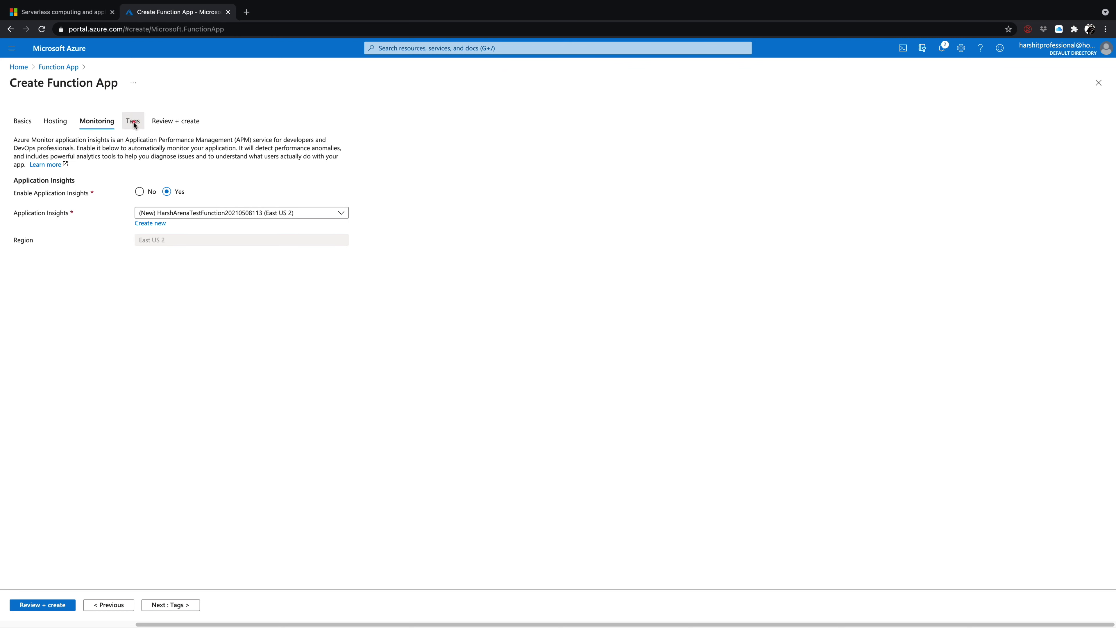
click(162, 121)
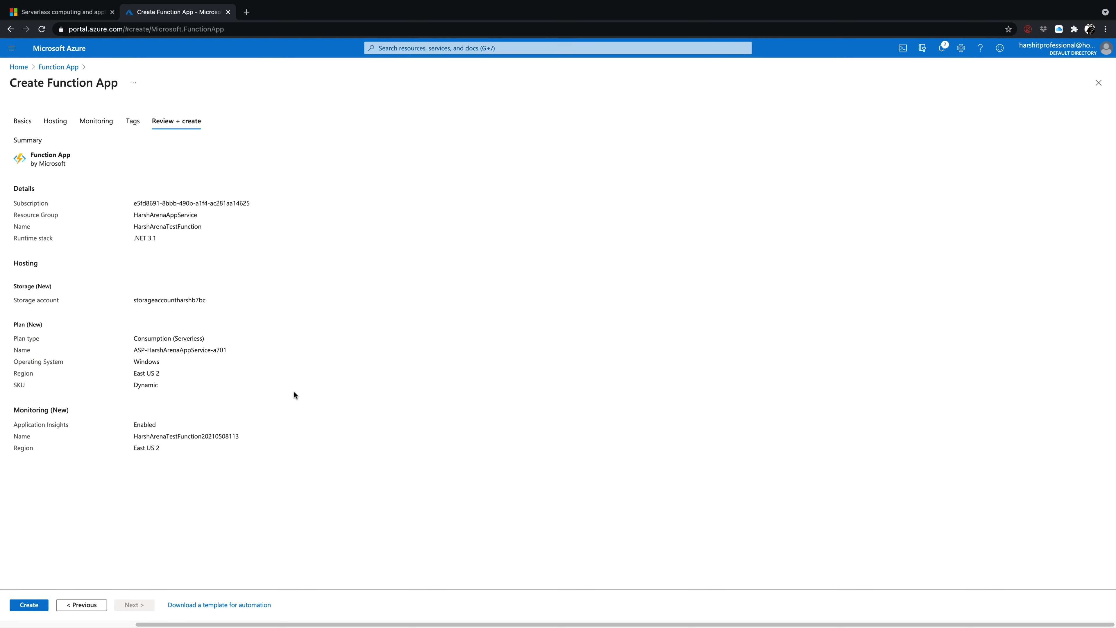
click(41, 605)
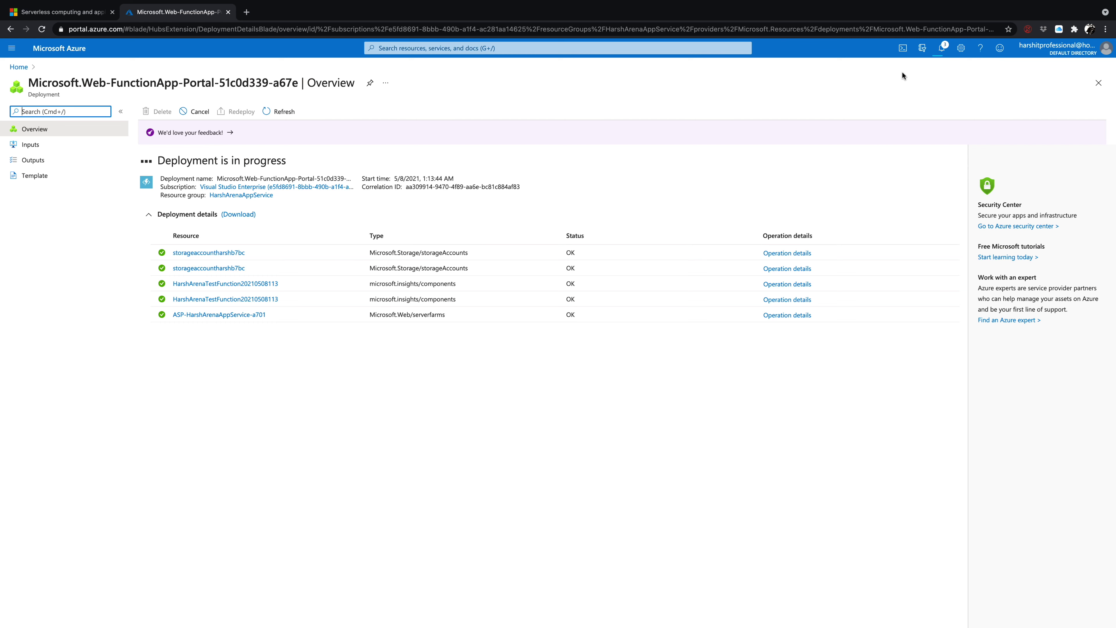
Open the deployed HarshArenaTestFunction and look through its authentication, custom domain, TLS/SSL and App Service Editor settings
click(942, 49)
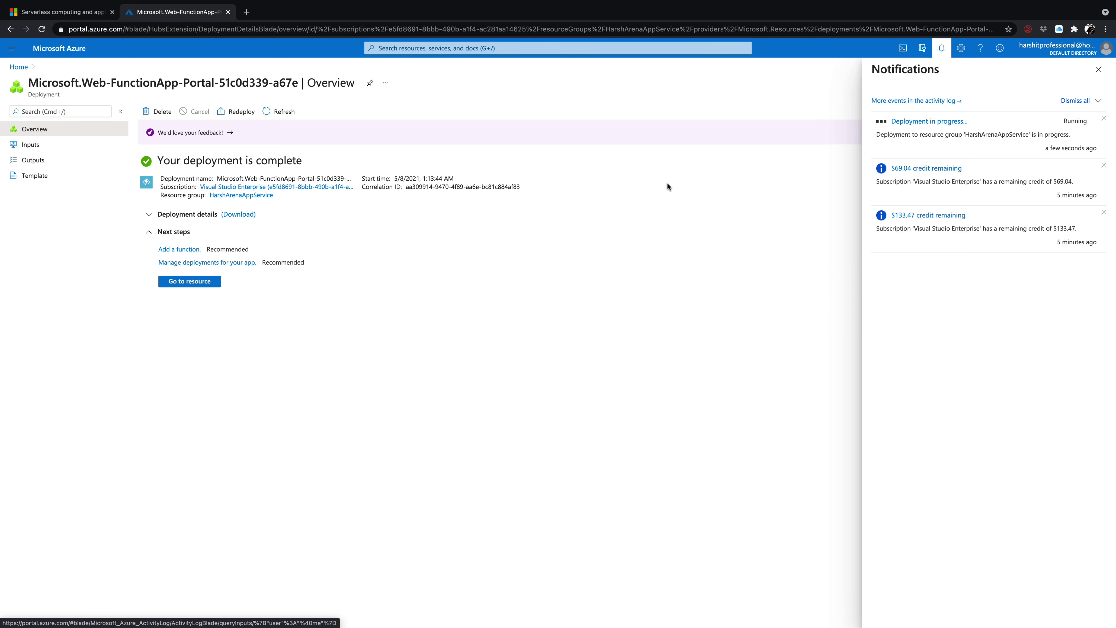
click(209, 285)
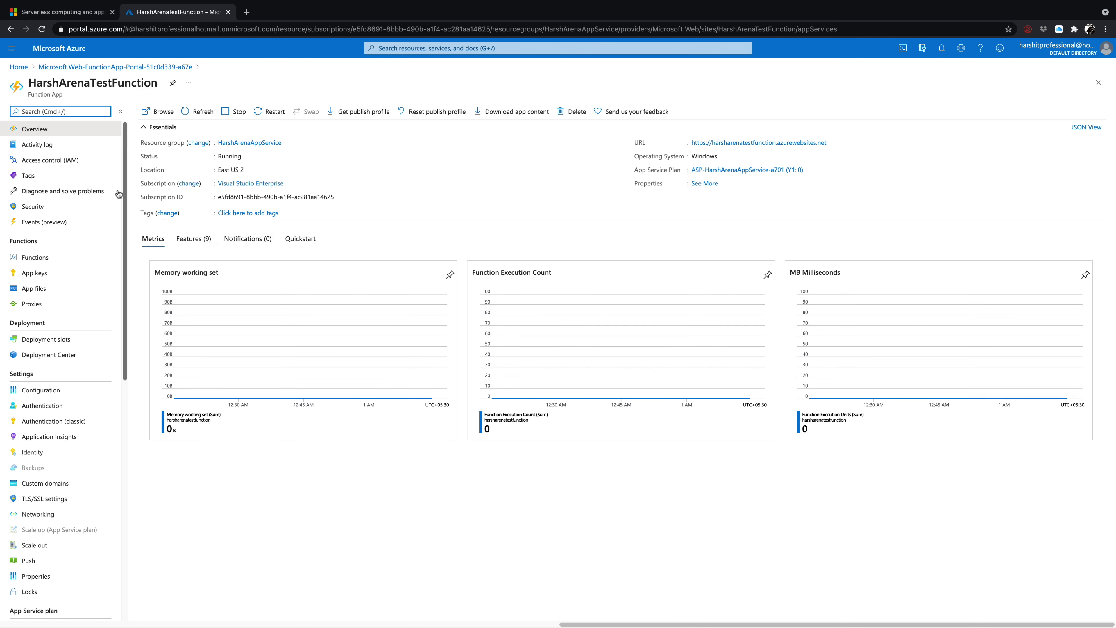
click(50, 405)
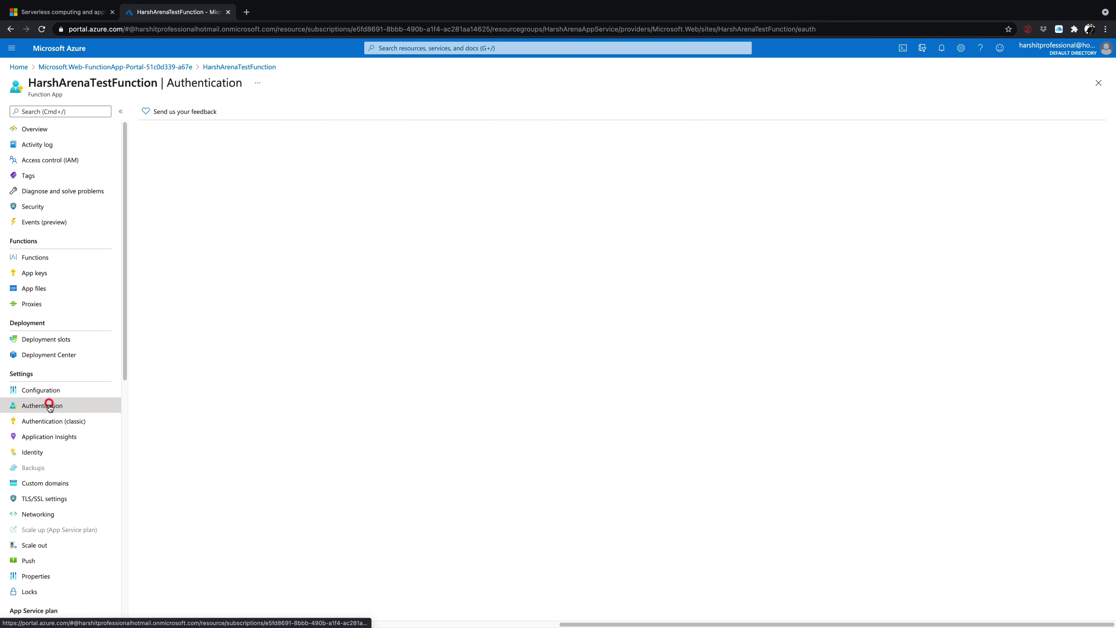
scroll(53, 406, down, 3)
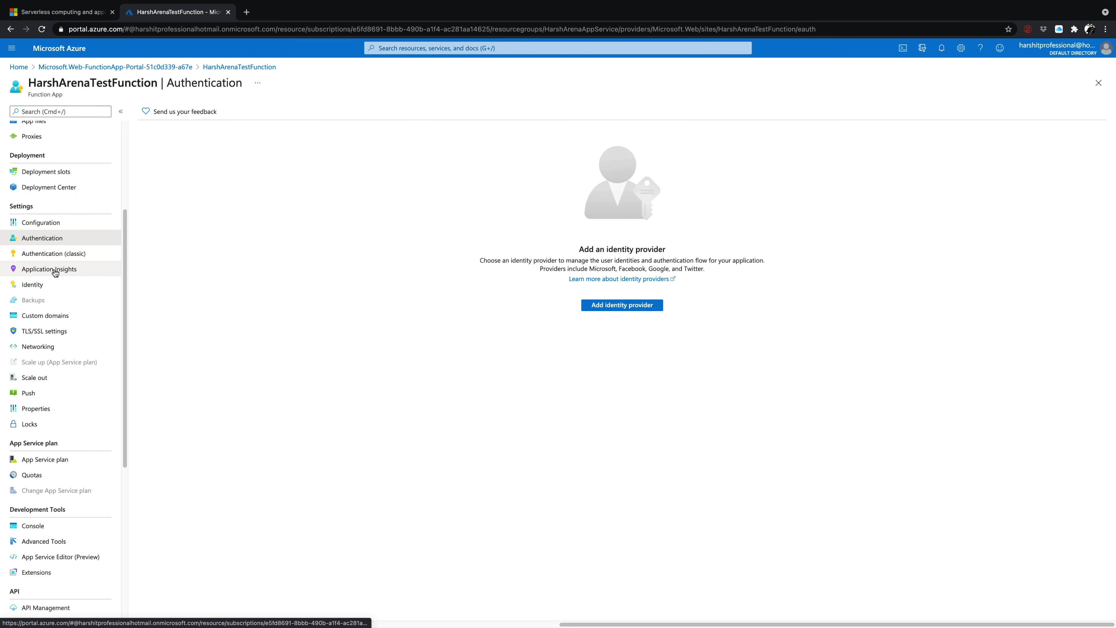
click(39, 316)
click(41, 331)
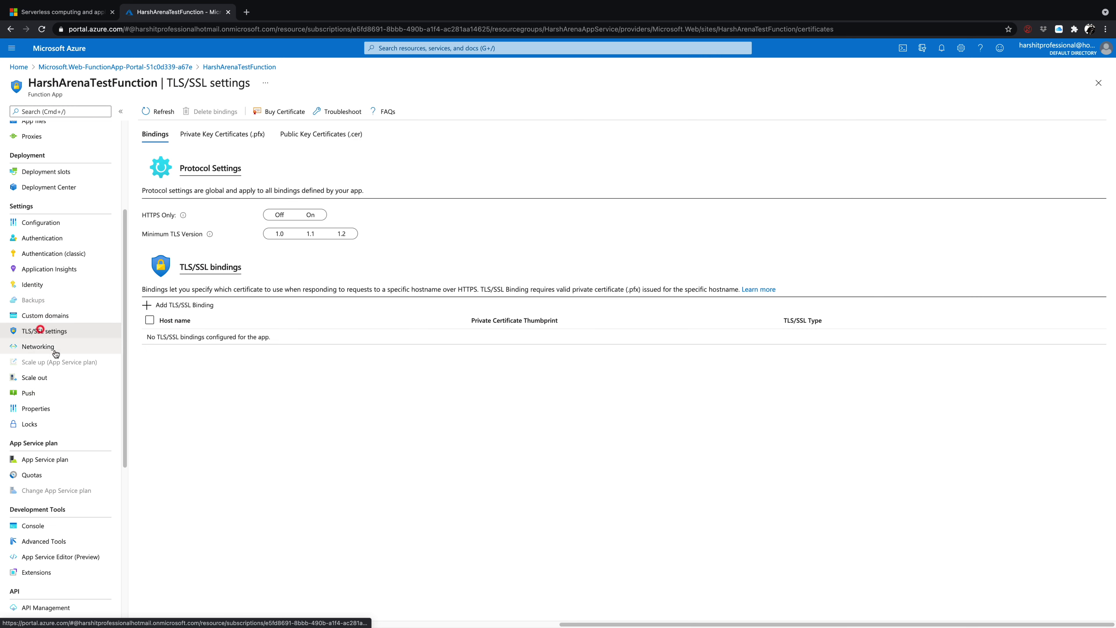
click(65, 557)
scroll(80, 505, down, 5)
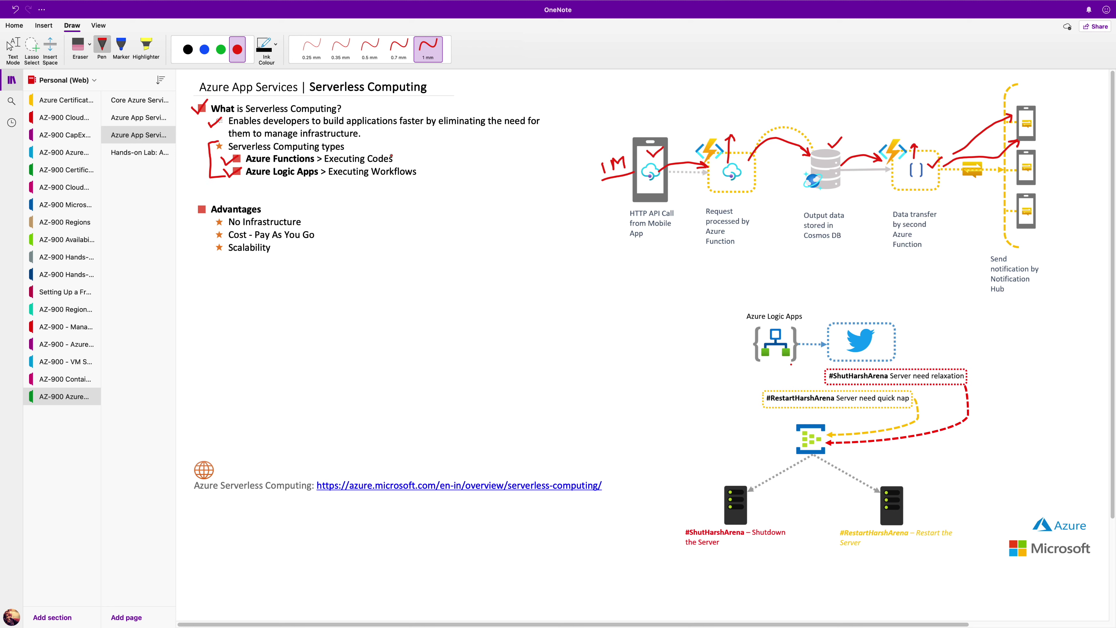
Switch to OneNote, tick both serverless computing types in red pen, and bracket the Advantages section with ticks on its three items
mouse_move(390, 147)
mouse_down()
mouse_move(397, 155)
mouse_move(406, 140)
mouse_up()
drag(425, 171, 445, 162)
mouse_move(198, 200)
mouse_down()
mouse_move(186, 203)
mouse_move(186, 259)
mouse_move(205, 258)
mouse_up()
drag(300, 217, 317, 204)
drag(321, 233, 335, 228)
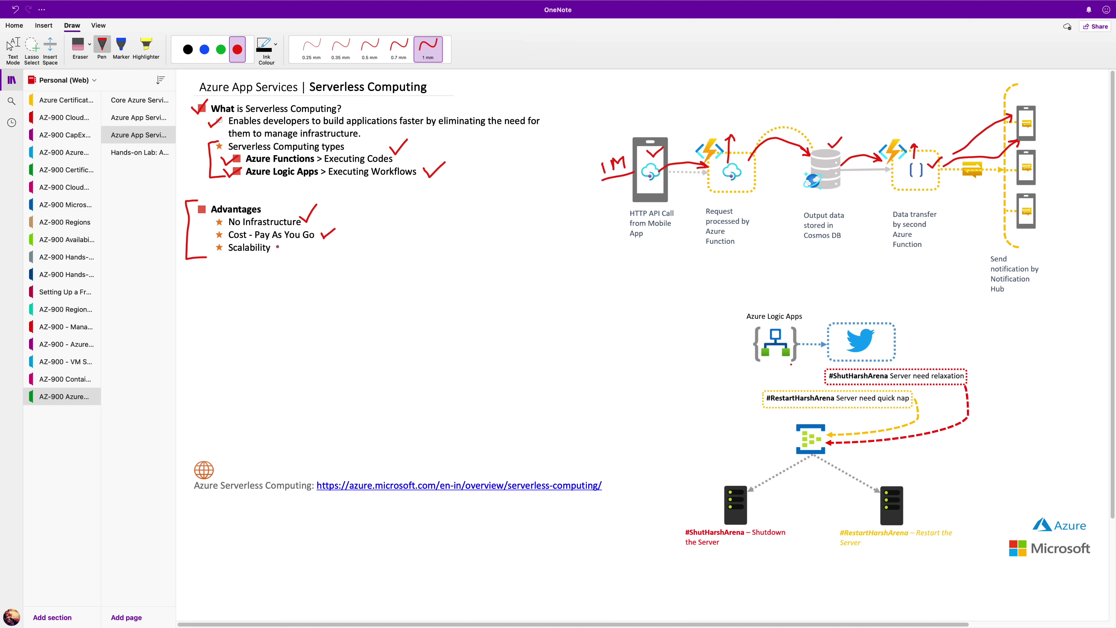
drag(278, 246, 294, 245)
Write a red 1 above the mobile phone in the Azure Functions diagram
mouse_move(649, 116)
mouse_down()
mouse_move(651, 127)
mouse_move(647, 118)
mouse_up()
drag(643, 128, 656, 126)
Tick Azure Logic Apps and Twitter in red, and trace the #ShutHarshArena path to the shutdown server
drag(778, 308, 795, 303)
mouse_move(845, 316)
mouse_down()
mouse_move(865, 308)
mouse_move(904, 339)
mouse_move(904, 351)
mouse_move(860, 372)
mouse_up()
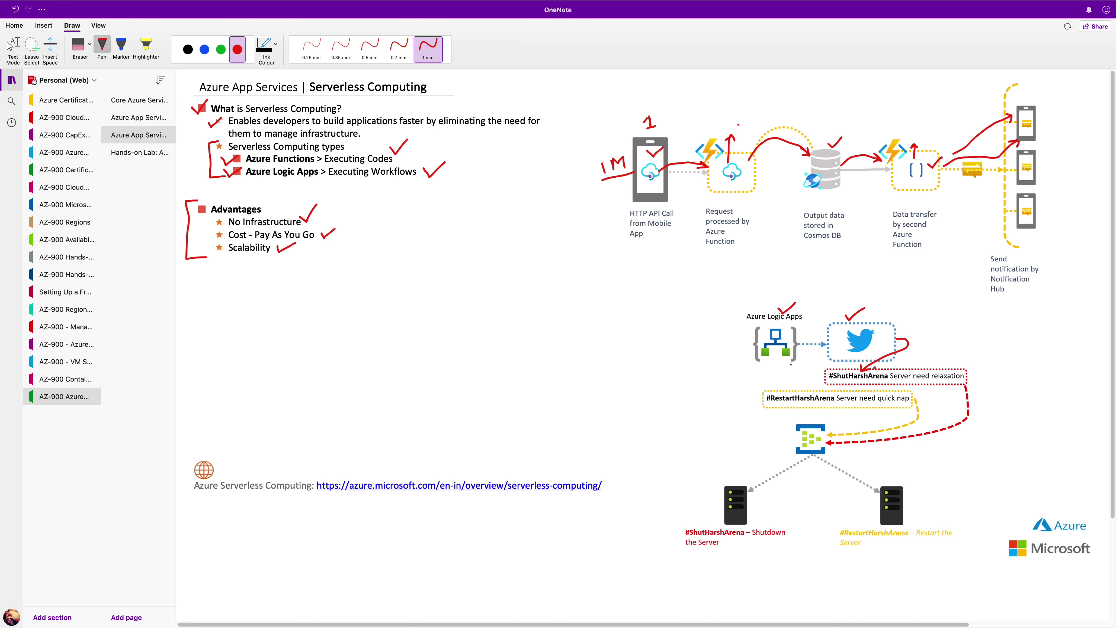
mouse_move(970, 395)
mouse_down()
mouse_move(964, 409)
mouse_move(881, 440)
mouse_move(811, 445)
mouse_move(754, 471)
mouse_move(764, 482)
mouse_up()
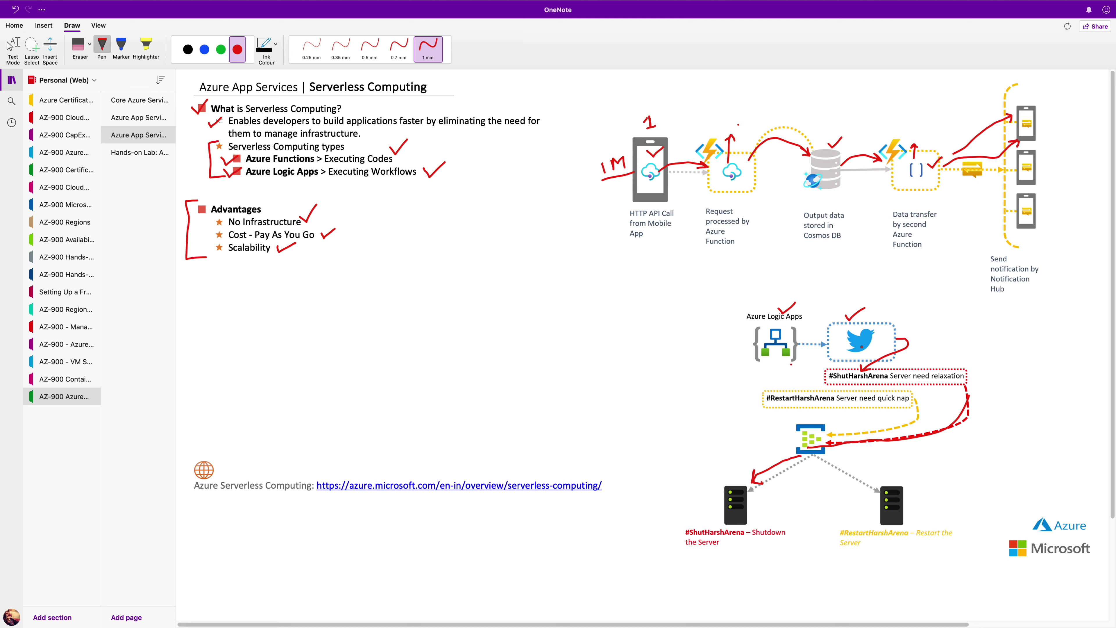
Tick the #RestartHarshArena tweet and trace its path in red to the restart server
drag(793, 389, 809, 385)
drag(922, 403, 822, 437)
drag(820, 455, 874, 490)
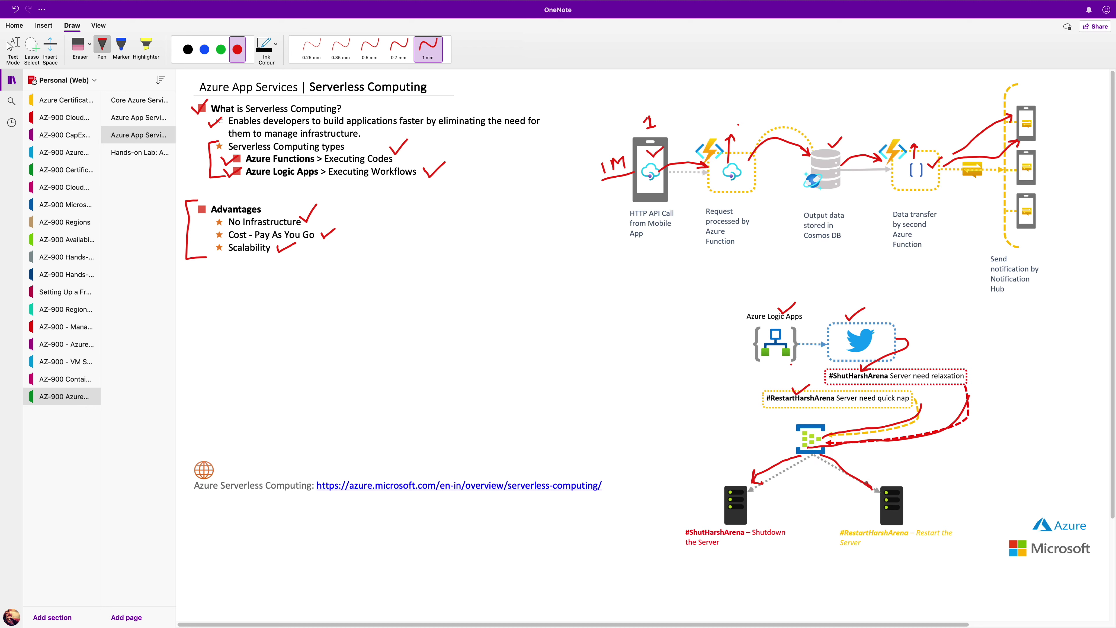
drag(871, 490, 859, 489)
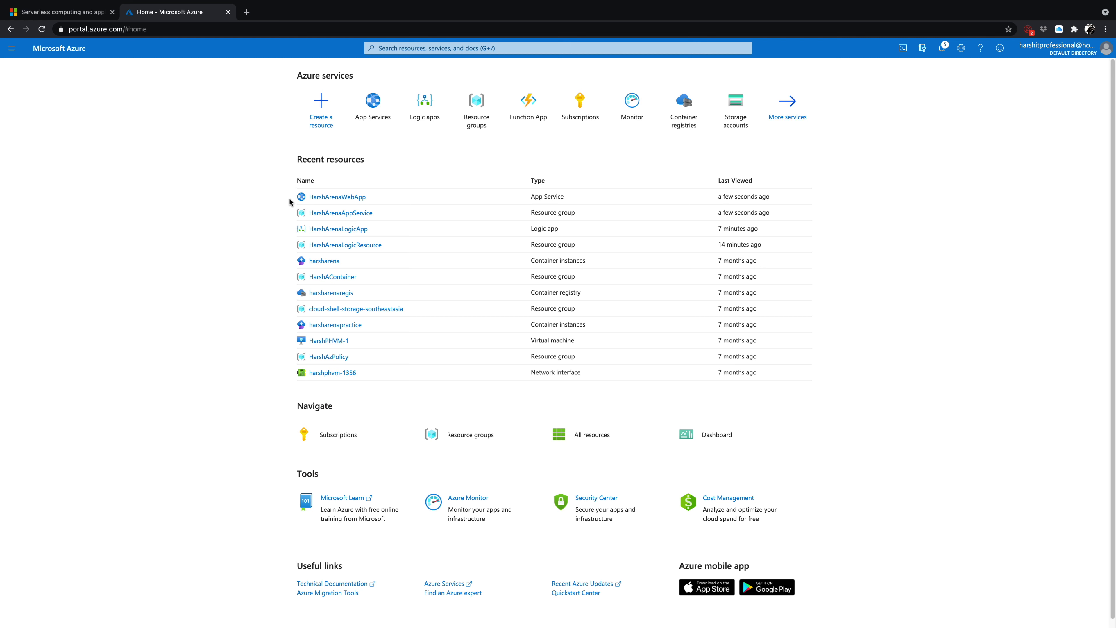
Switch to the Azure portal, open the Logic apps service and start creating a Consumption logic app
click(430, 110)
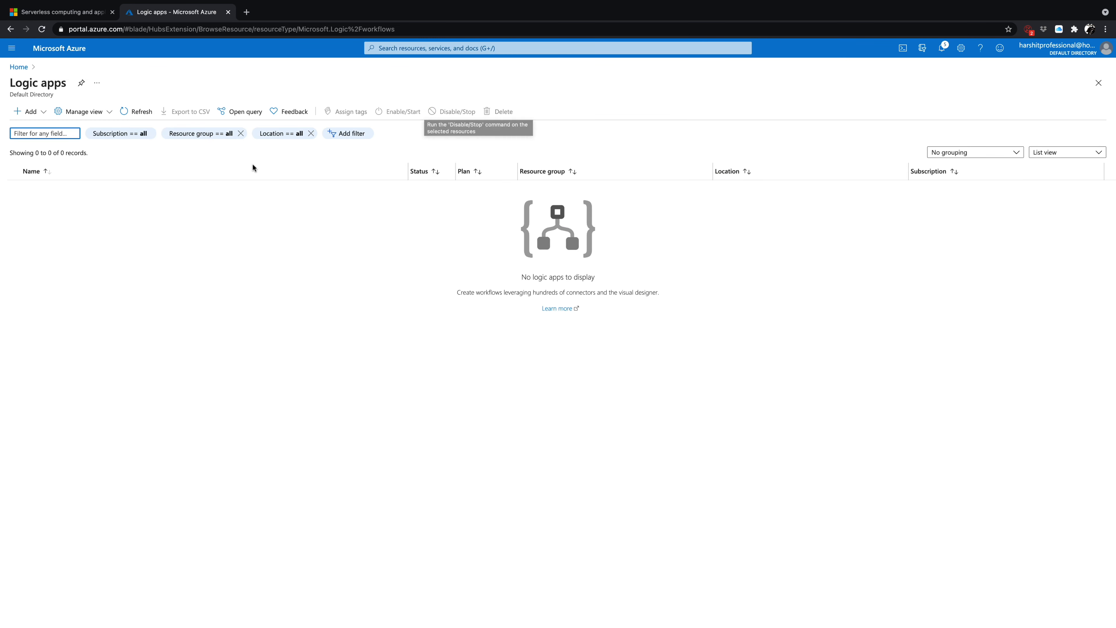
click(36, 118)
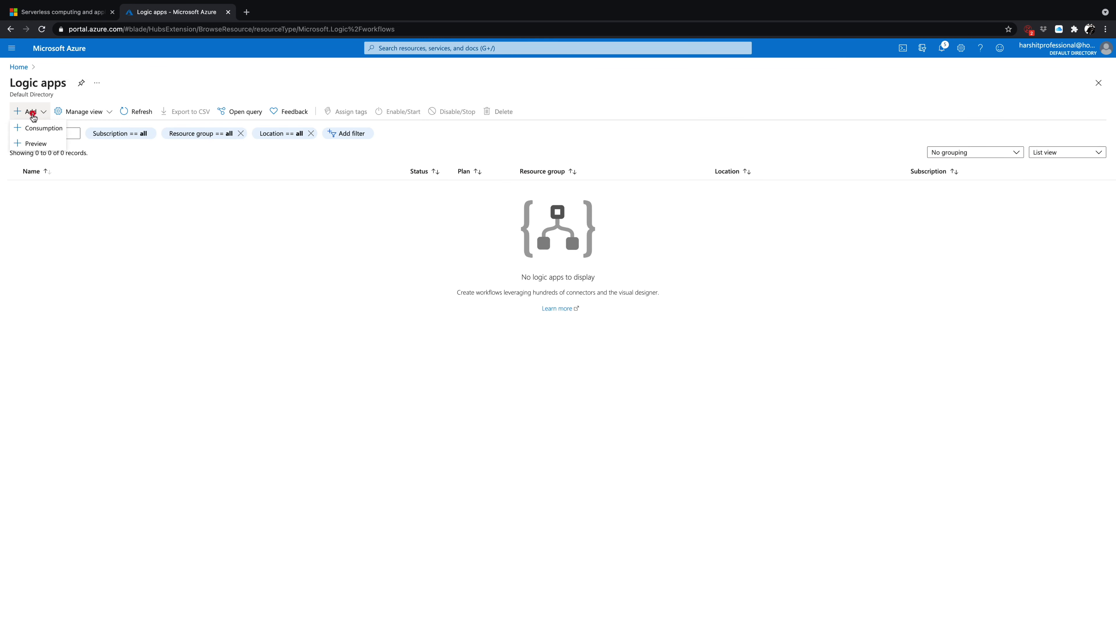
click(39, 132)
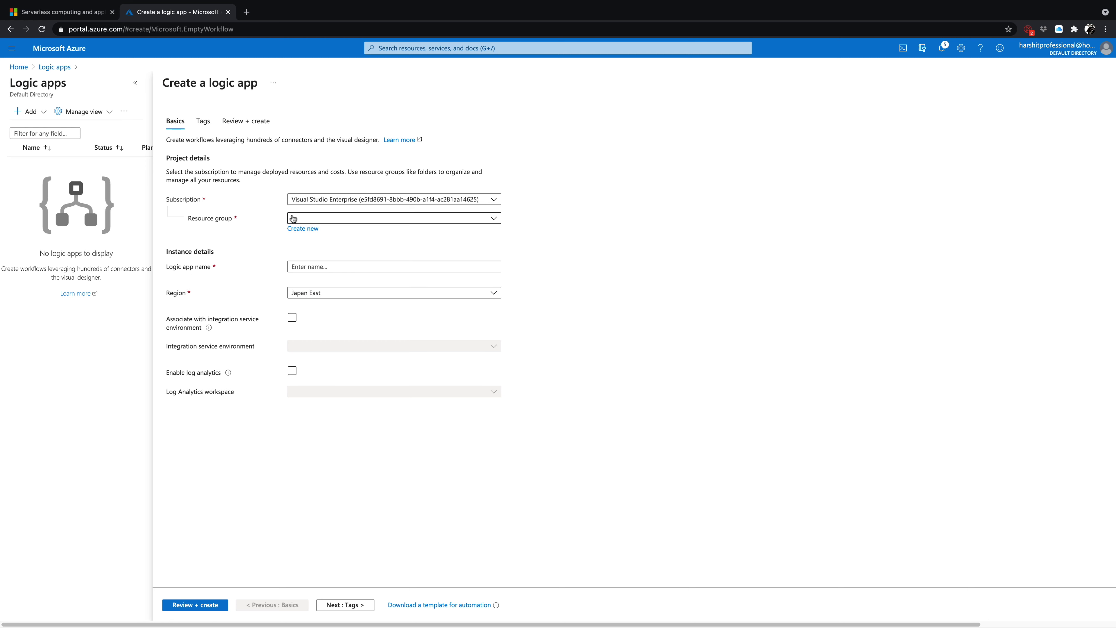
Assign the logic app to the HarshArenaLogicResource resource group and name it HarshARenaLogicApp
click(318, 218)
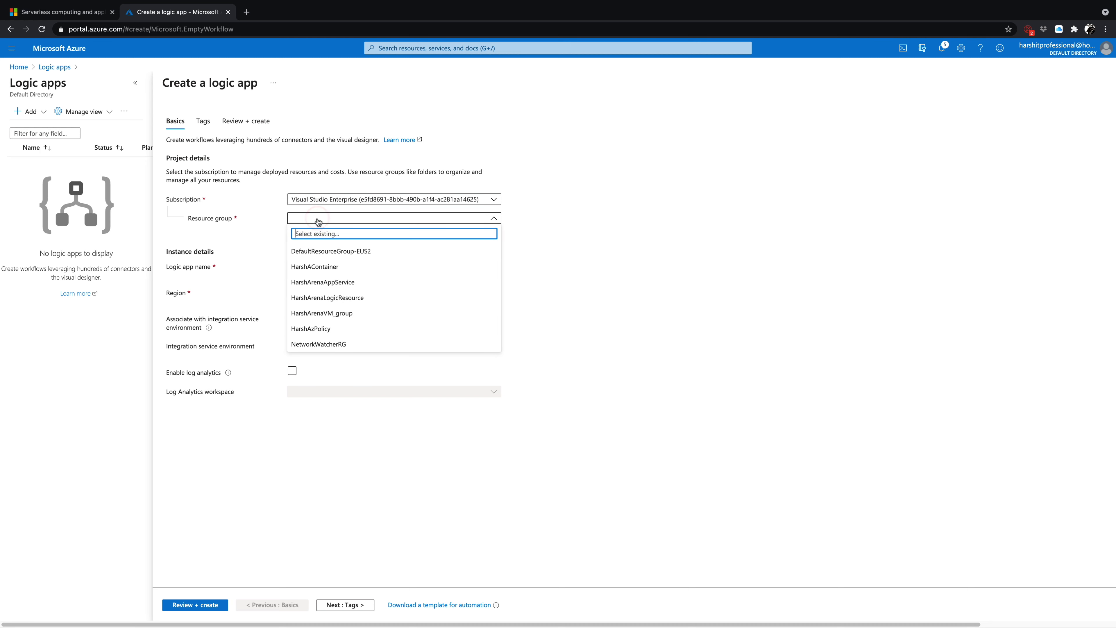
click(361, 304)
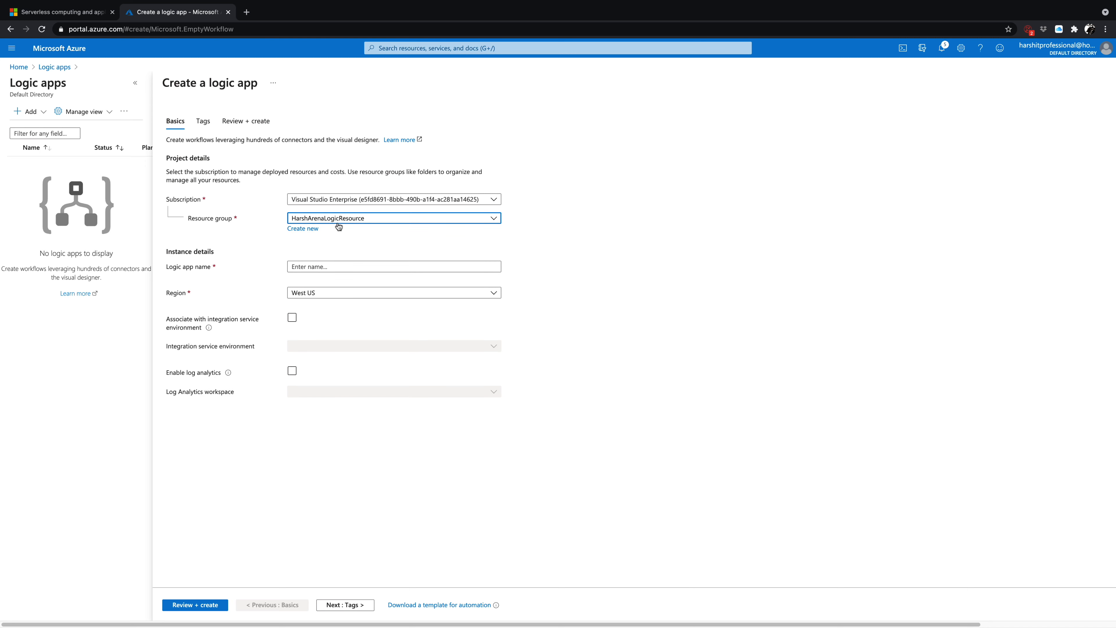
click(332, 266)
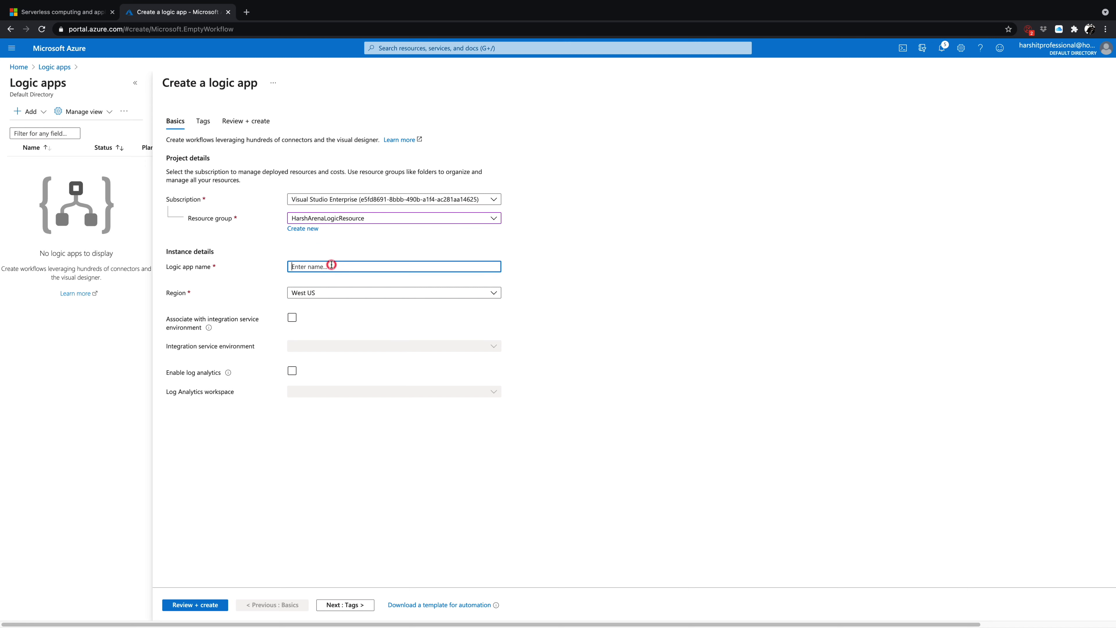
text(HarshARenaLogicApp)
Set the logic app's region to East US 2, review the configuration and create the app
click(330, 295)
scroll(313, 486, up, 10)
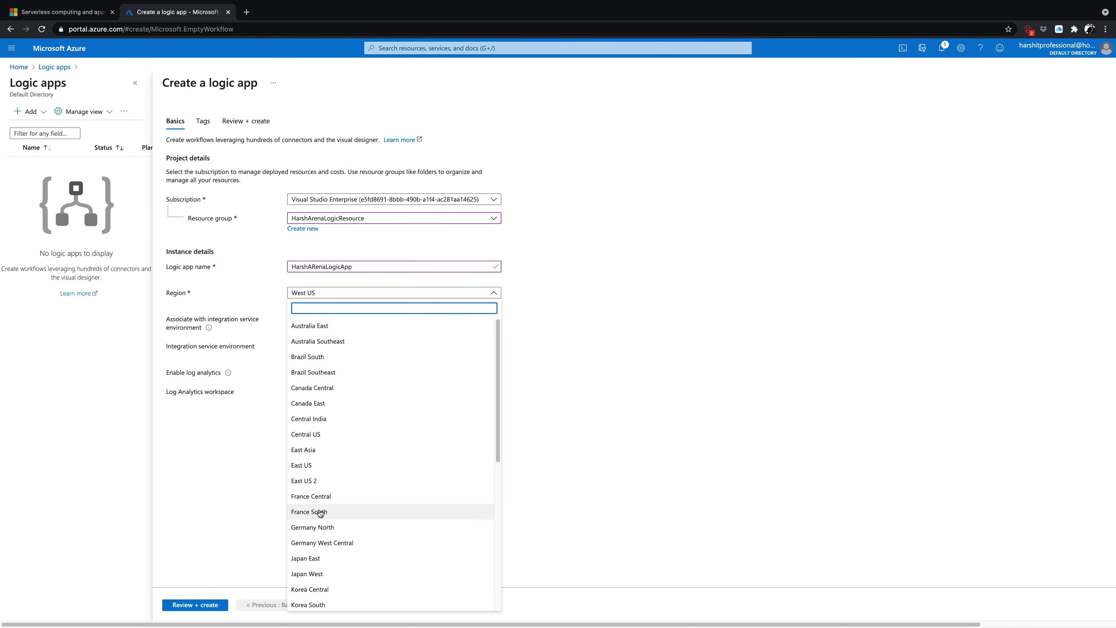
click(313, 480)
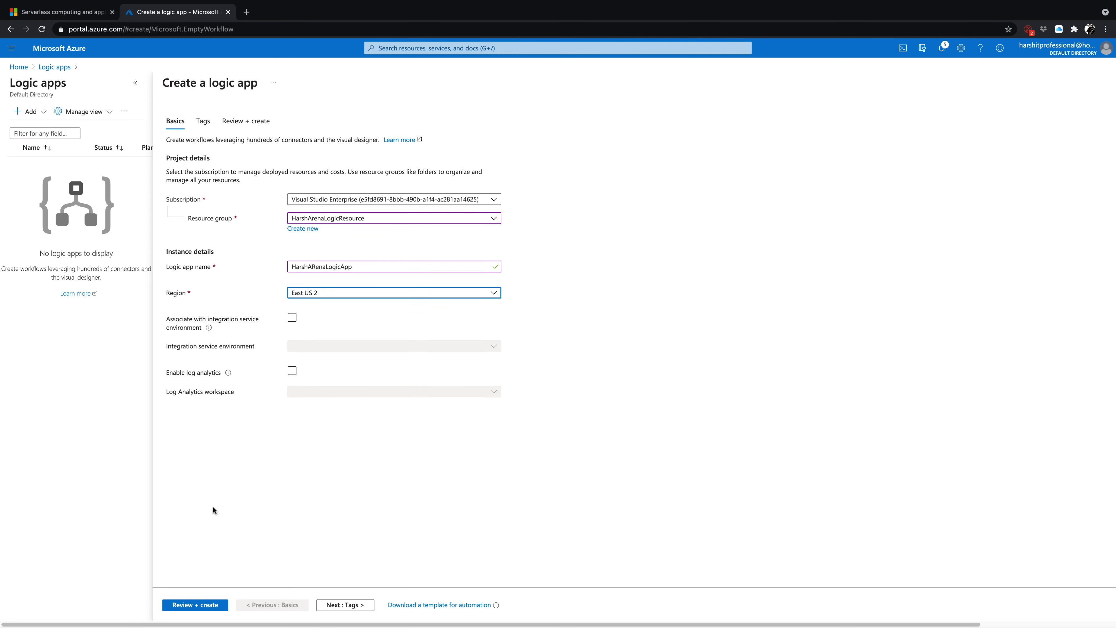
click(203, 611)
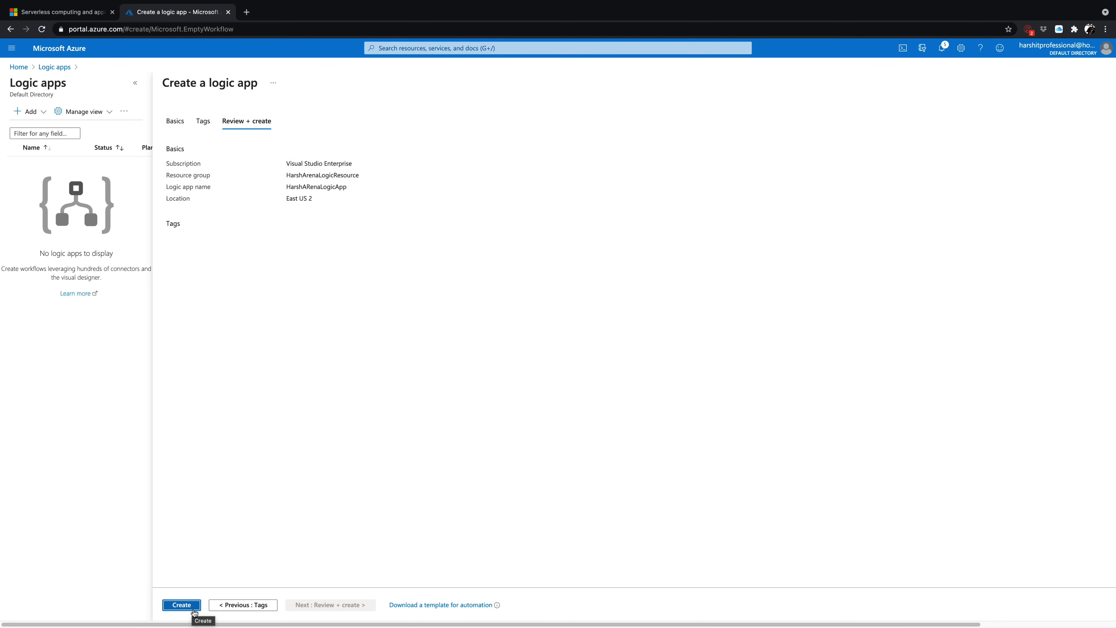
click(191, 606)
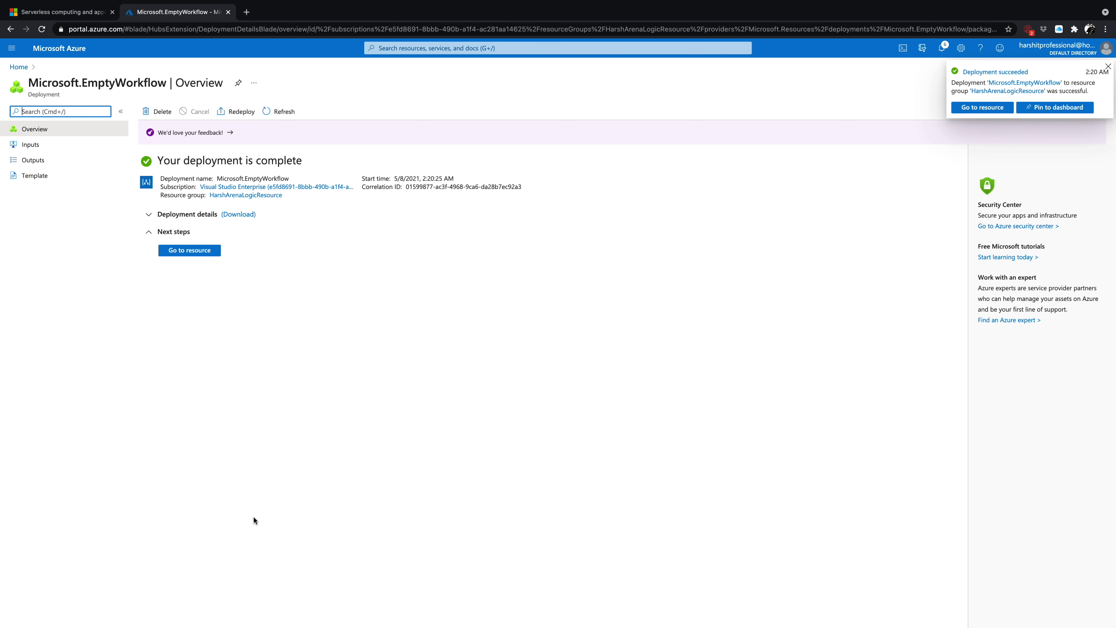
Open the deployed logic app in the designer, browse its templates and start with the "When a new tweet is posted" trigger
click(210, 257)
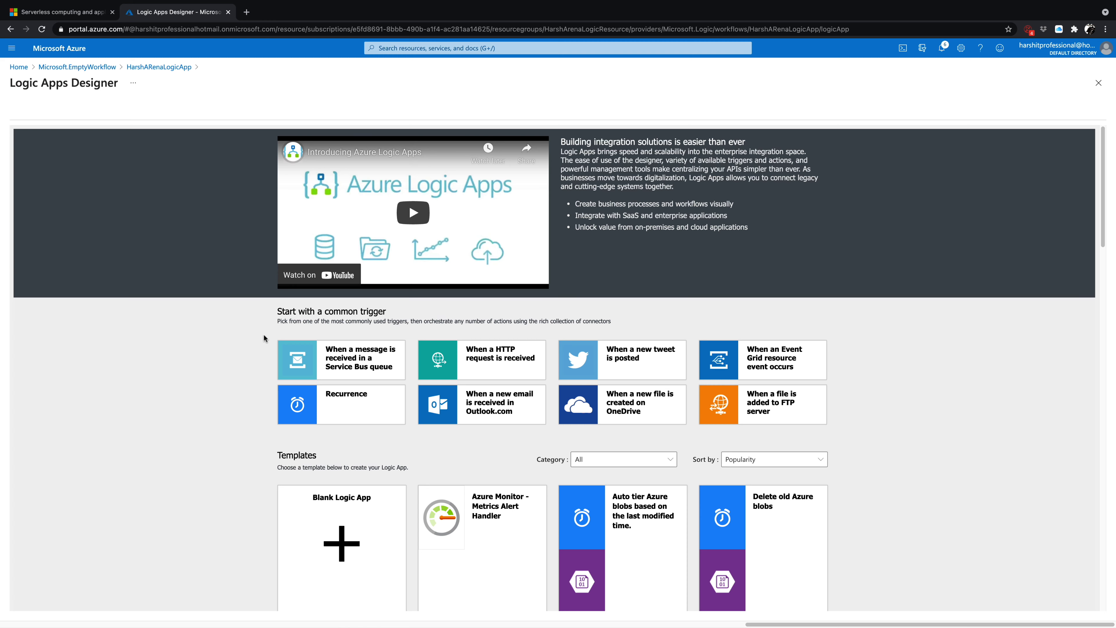
scroll(223, 346, down, 5)
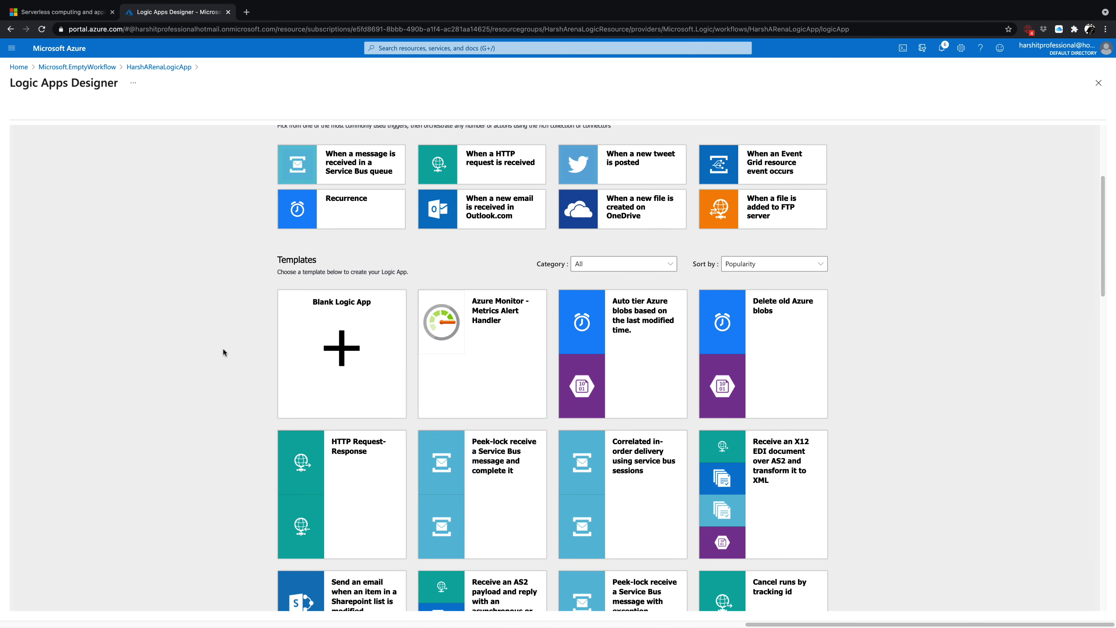
scroll(225, 347, down, 3)
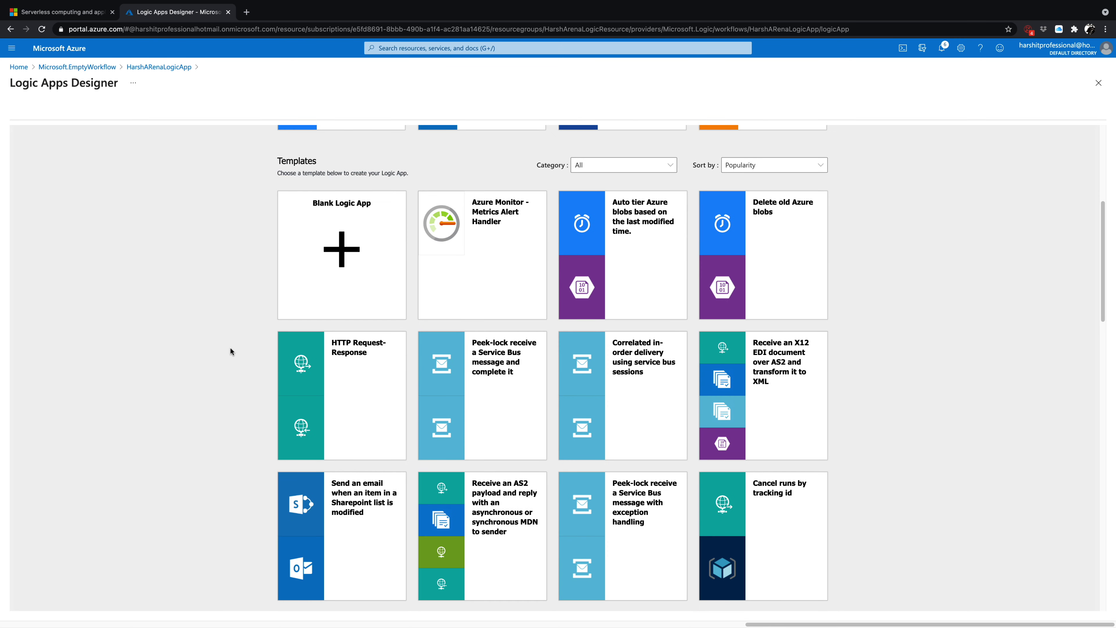
scroll(229, 348, down, 8)
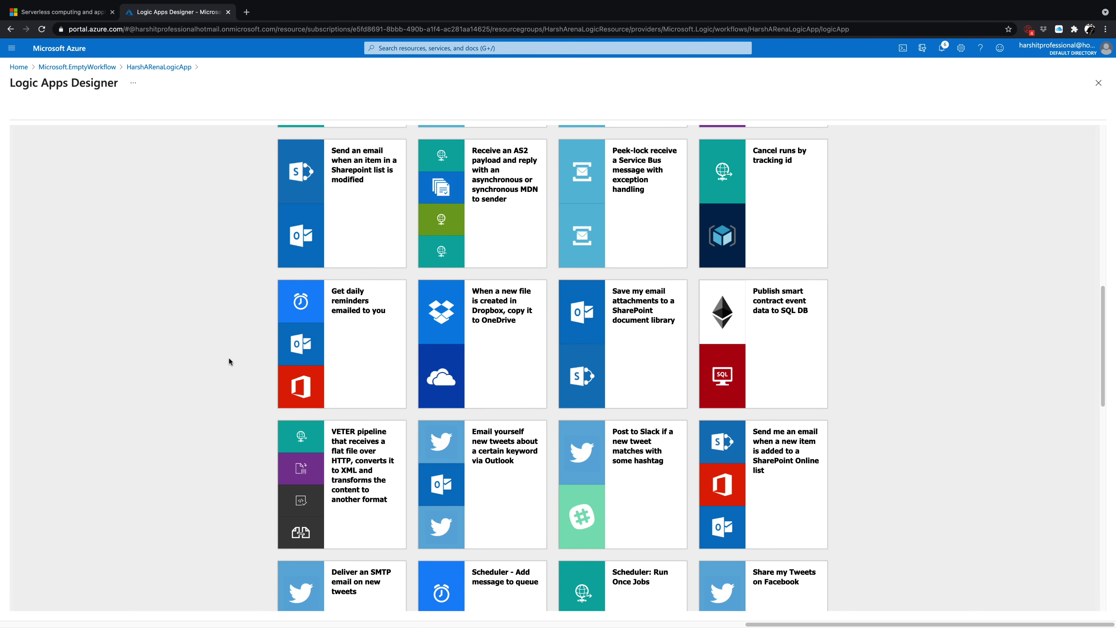
scroll(229, 360, down, 3)
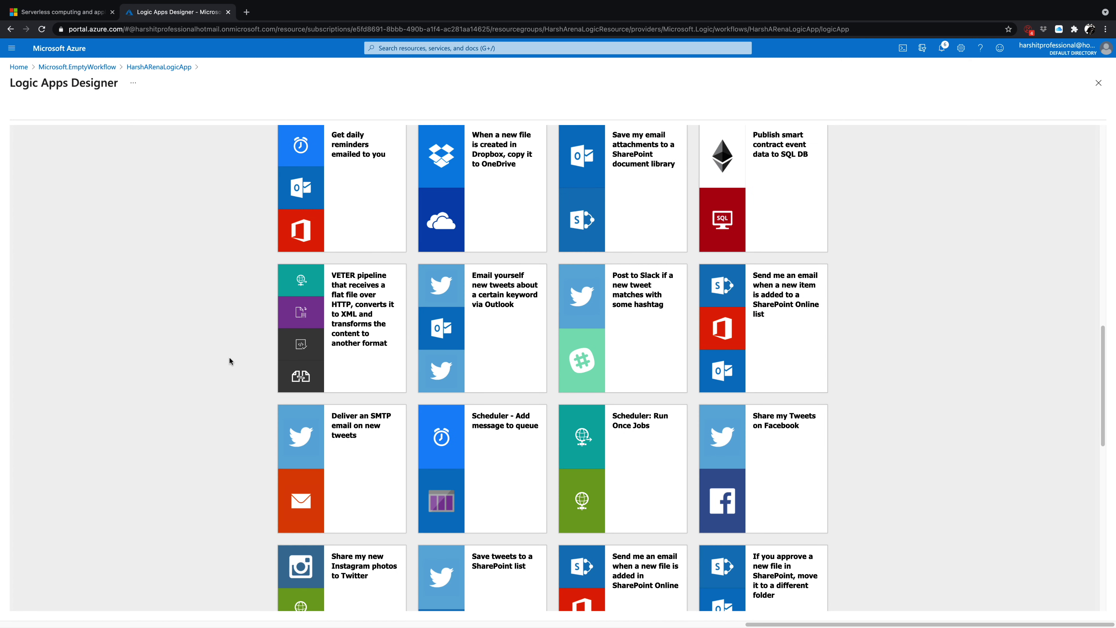
scroll(230, 357, down, 3)
scroll(227, 362, down, 3)
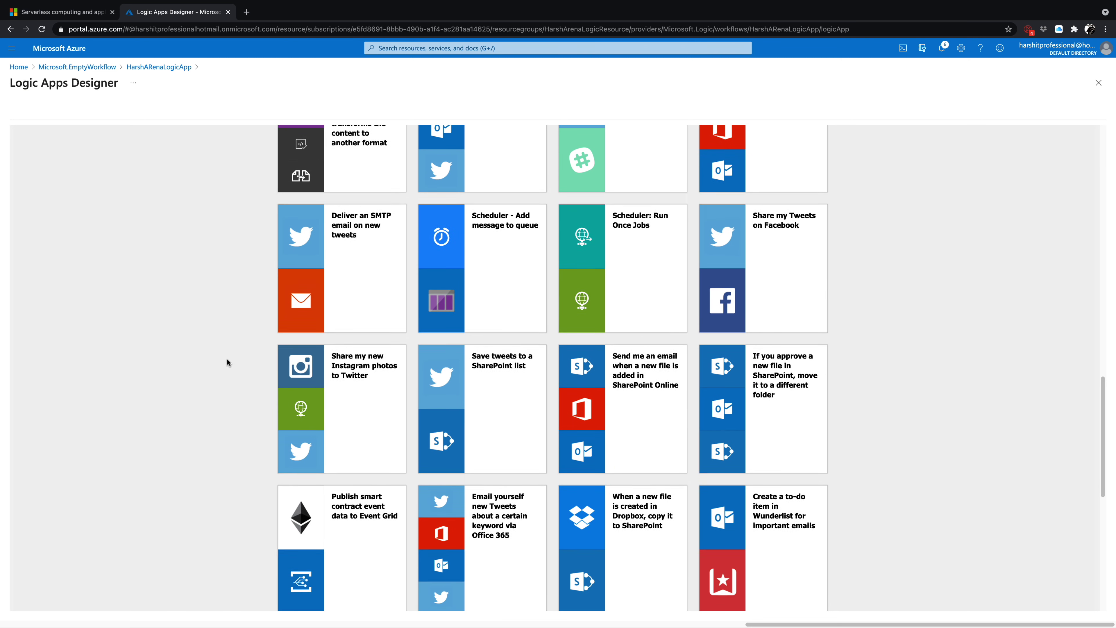
scroll(227, 363, down, 2)
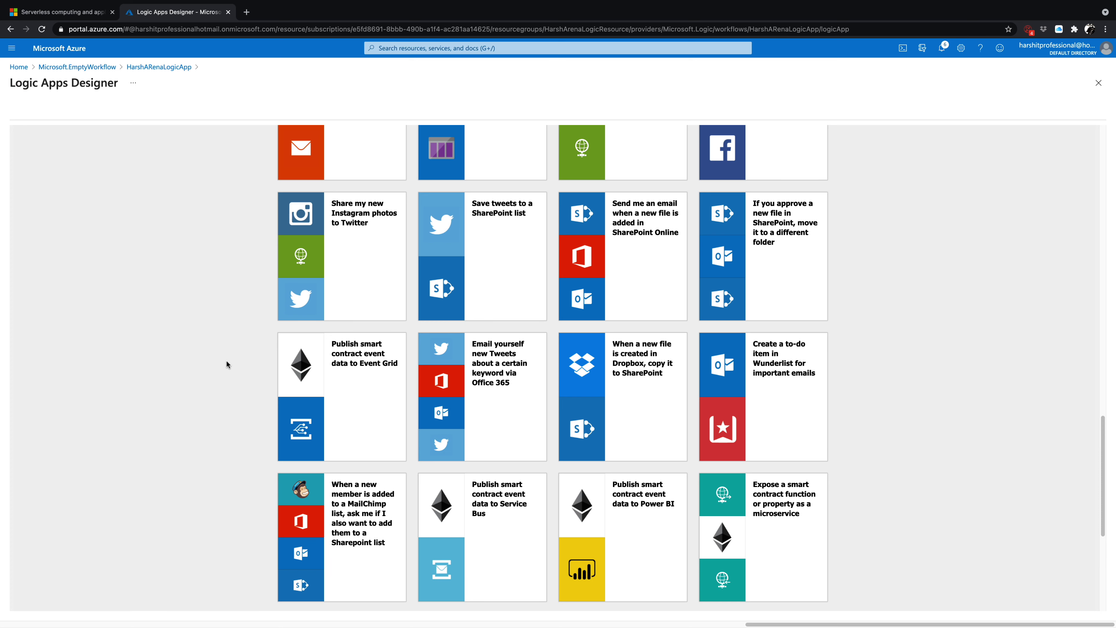
scroll(226, 362, up, 20)
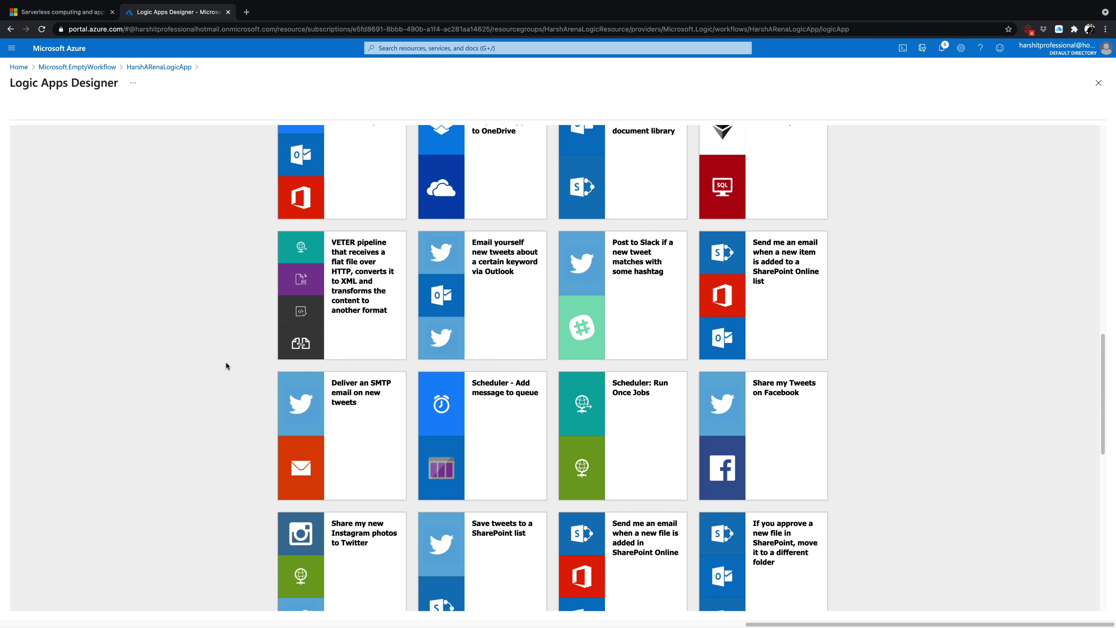
scroll(225, 366, up, 5)
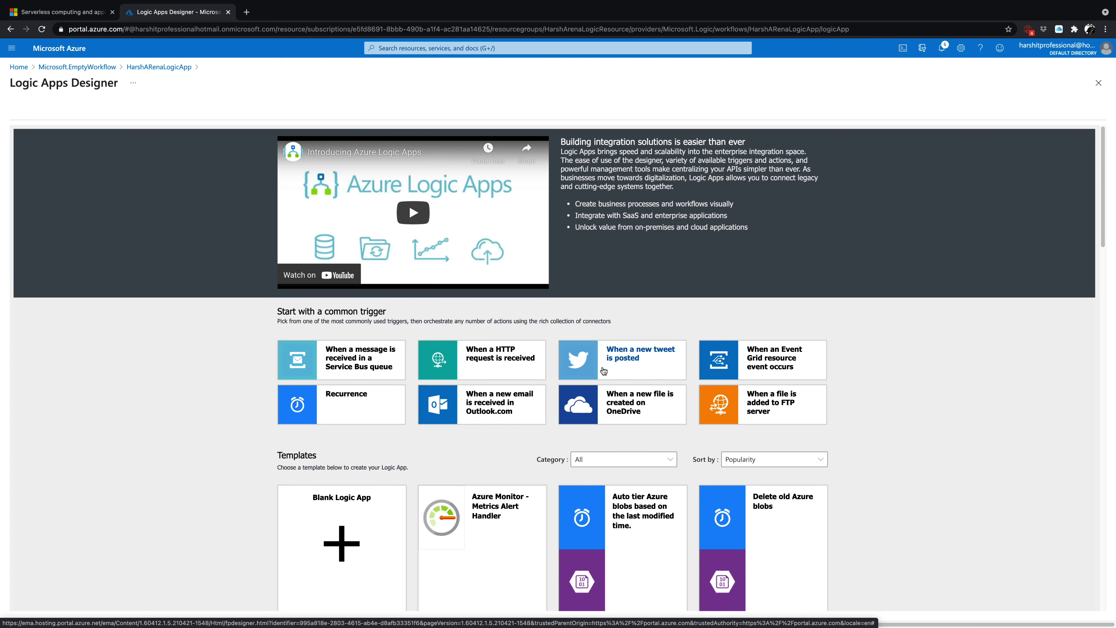
click(602, 370)
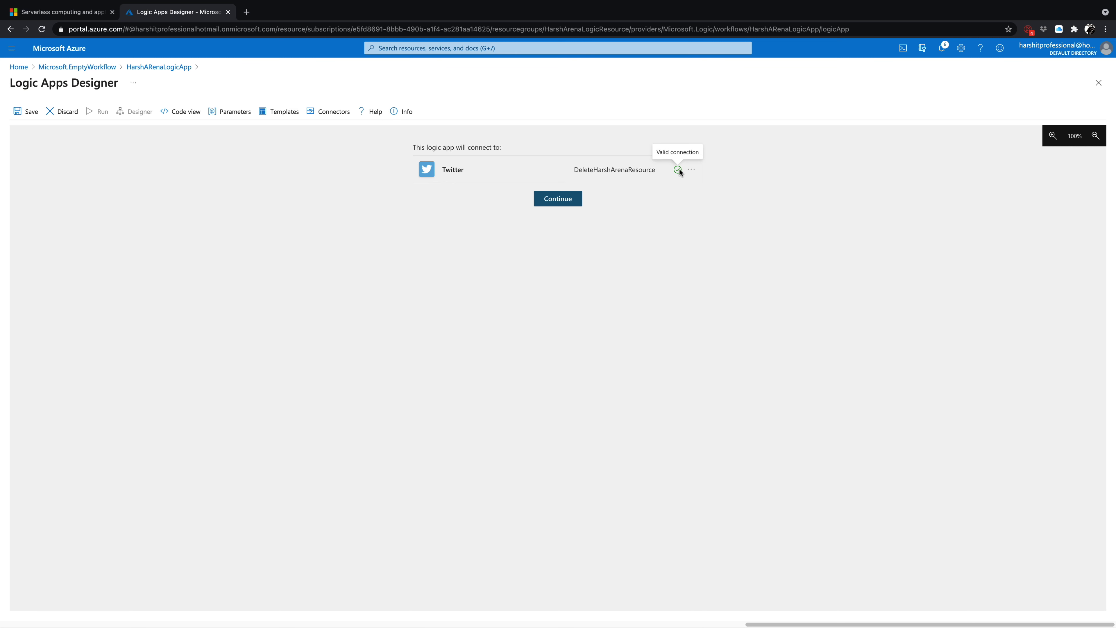
click(692, 170)
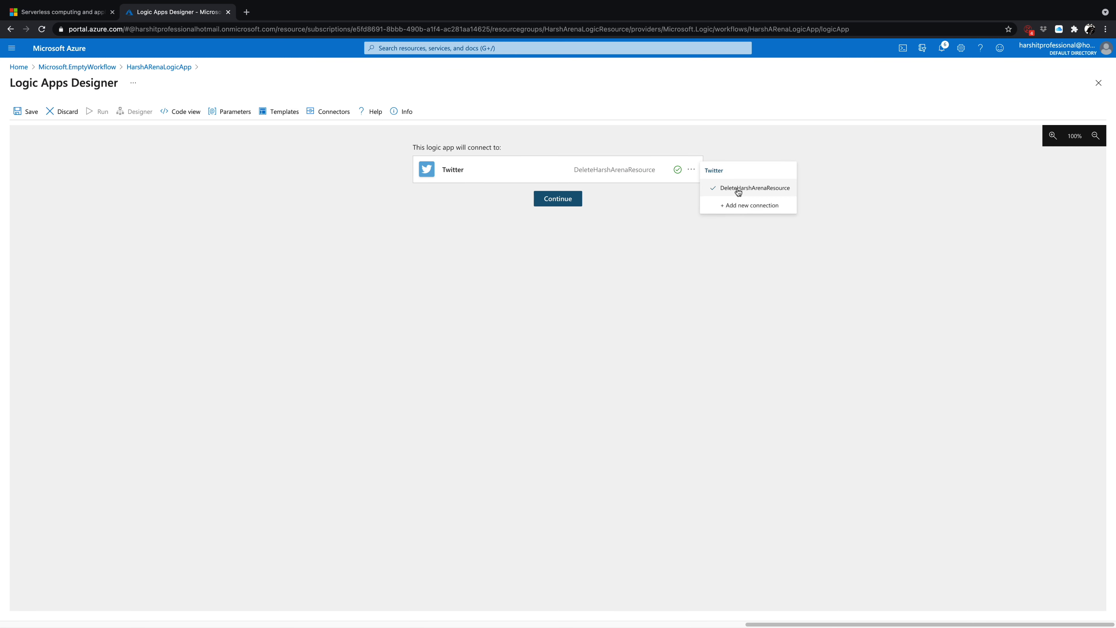
click(744, 207)
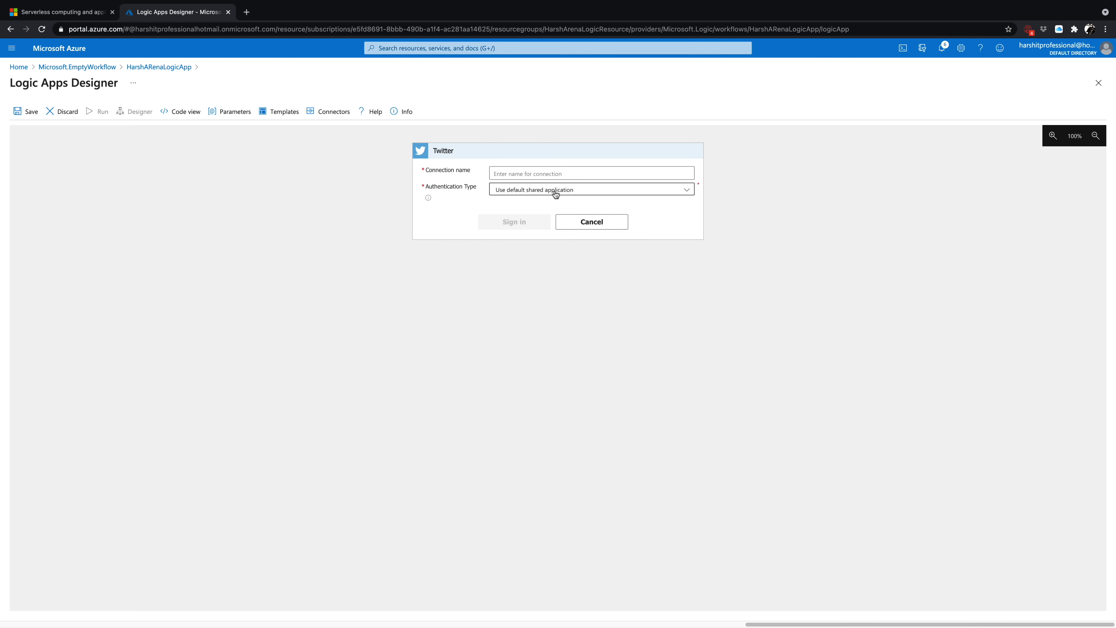
click(566, 168)
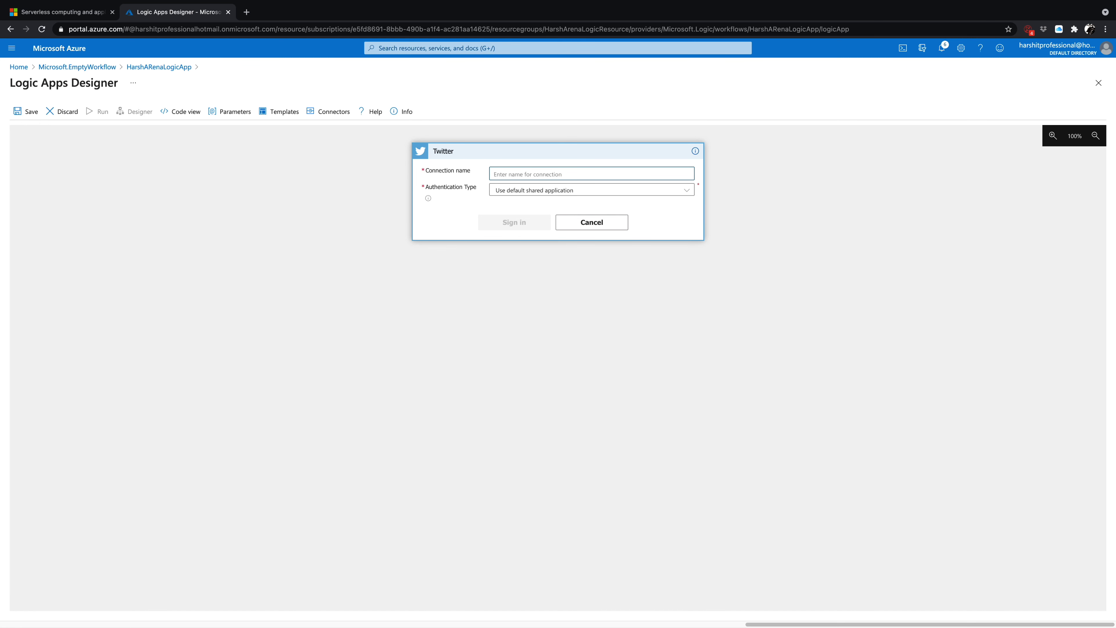
text(Delete)
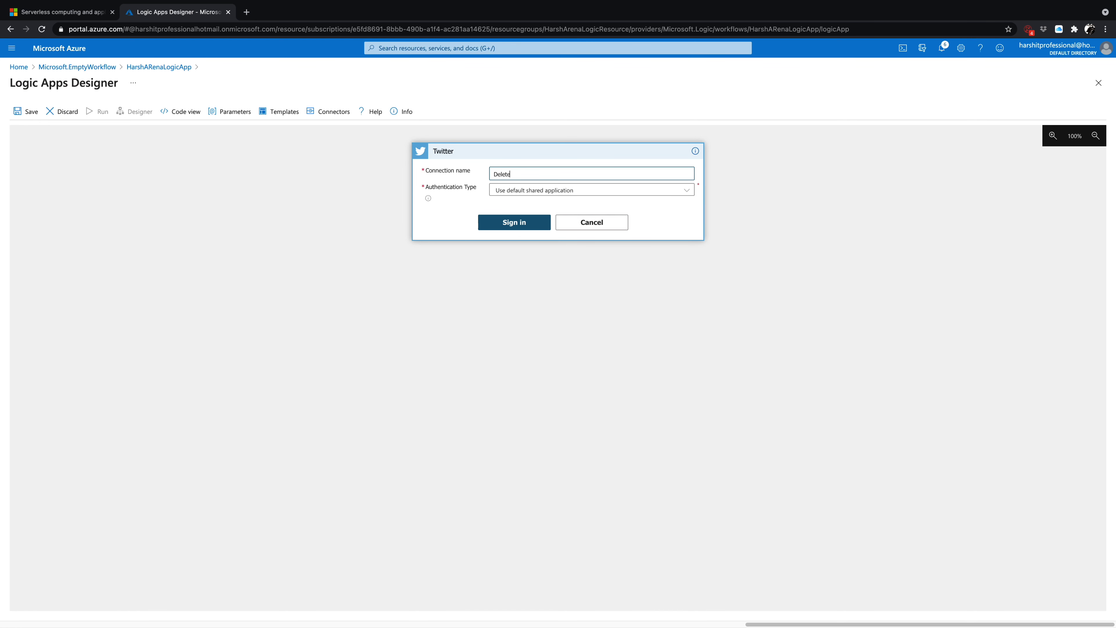
text(HarshArena)
text(WebApp)
key(BackSpace)
key(BackSpace)
key(BackSpace)
key(BackSpace)
text(ResourceGrou)
click(521, 223)
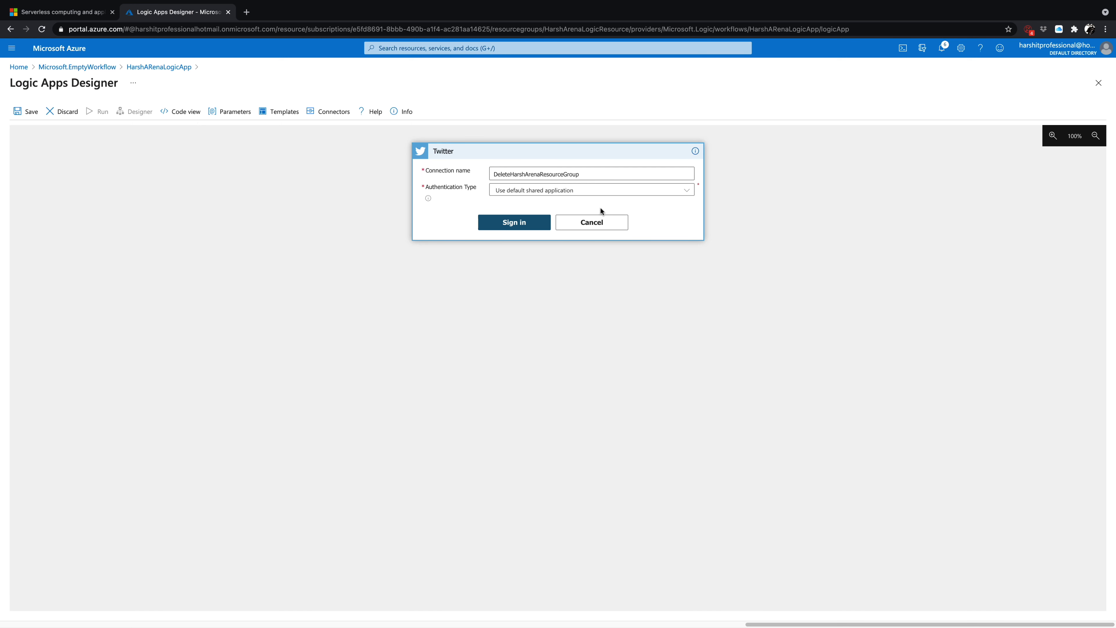
click(603, 224)
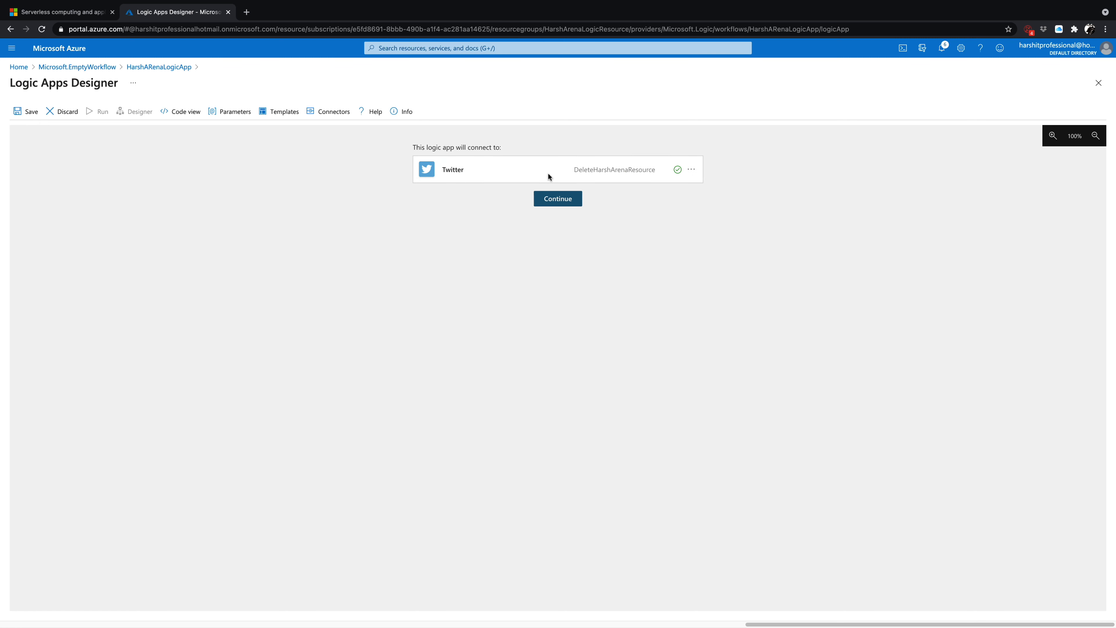
Continue with the existing DeleteHarshArenaResource Twitter connection and set the trigger's search text to #DeleteHarshArenaWebApp
click(567, 206)
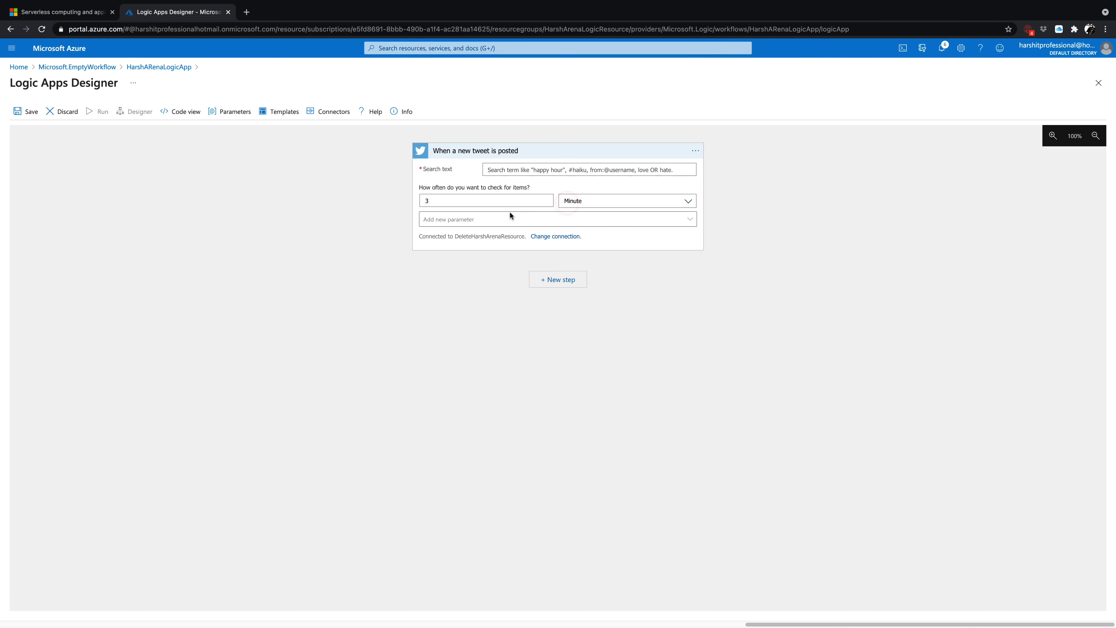
click(531, 171)
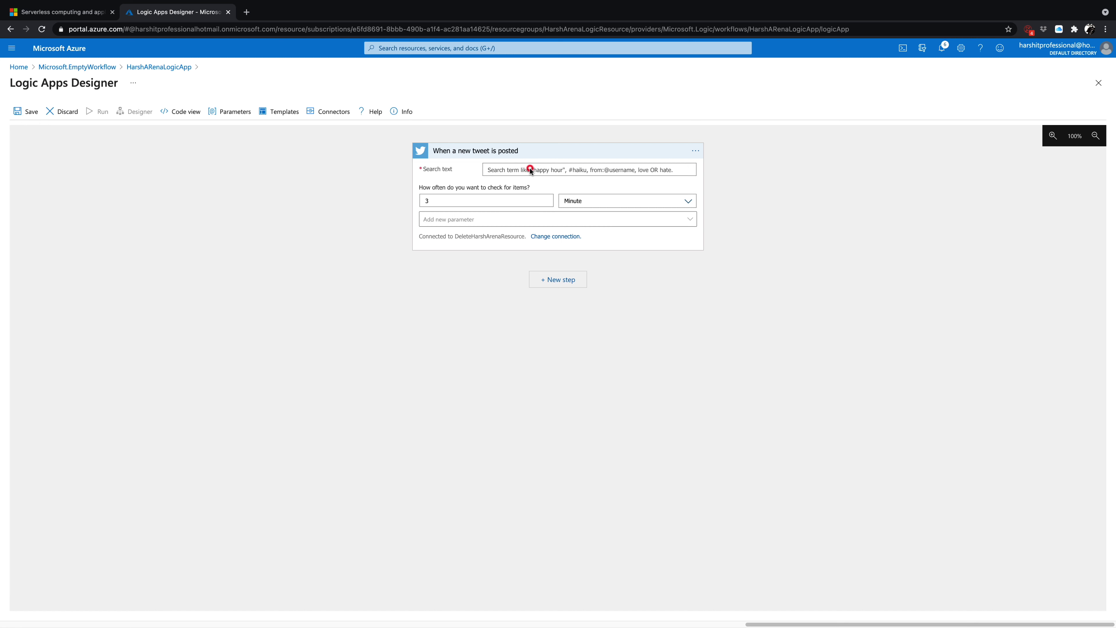
click(514, 170)
click(591, 168)
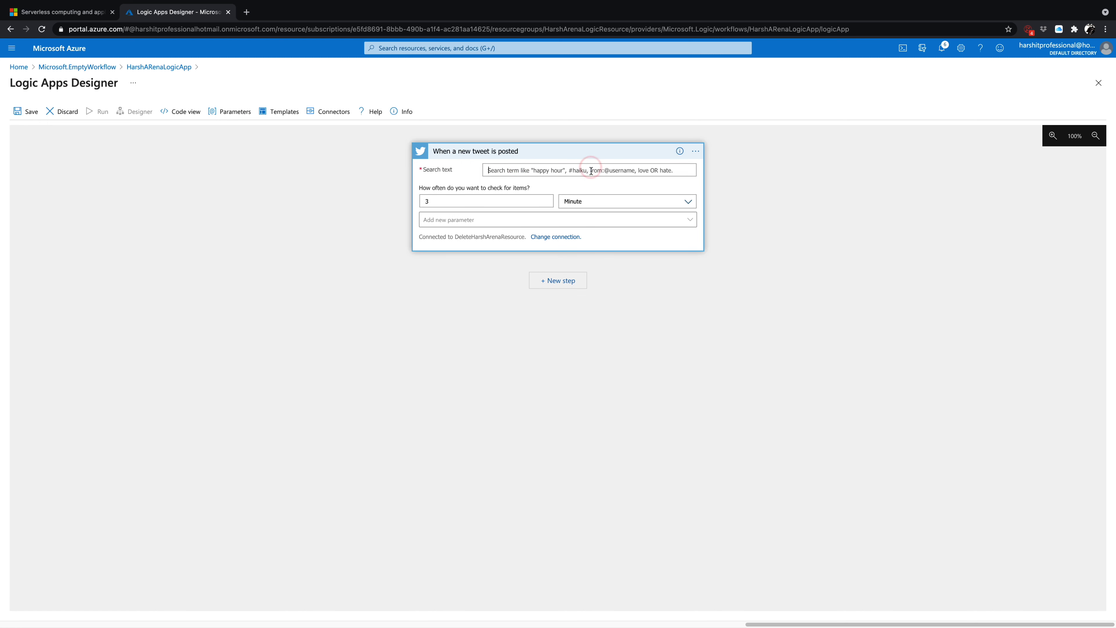
text(#DeleteHarshArenaWebApp)
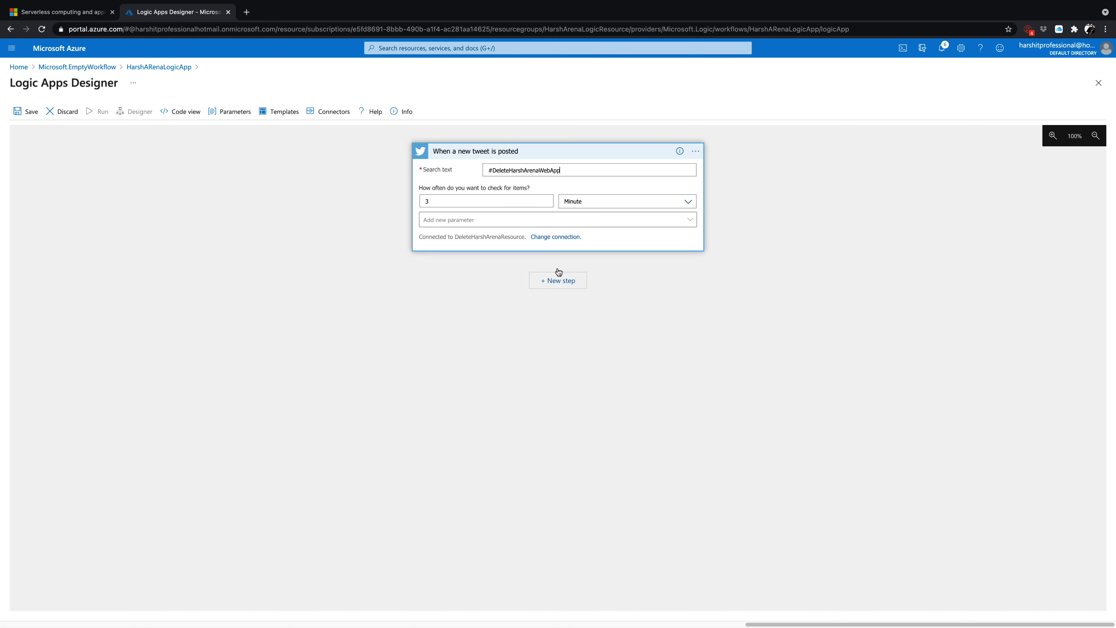
Add a new step after the tweet trigger, search for "resource" and choose Azure Resource Manager's "Delete a resource group (preview)" action
click(572, 289)
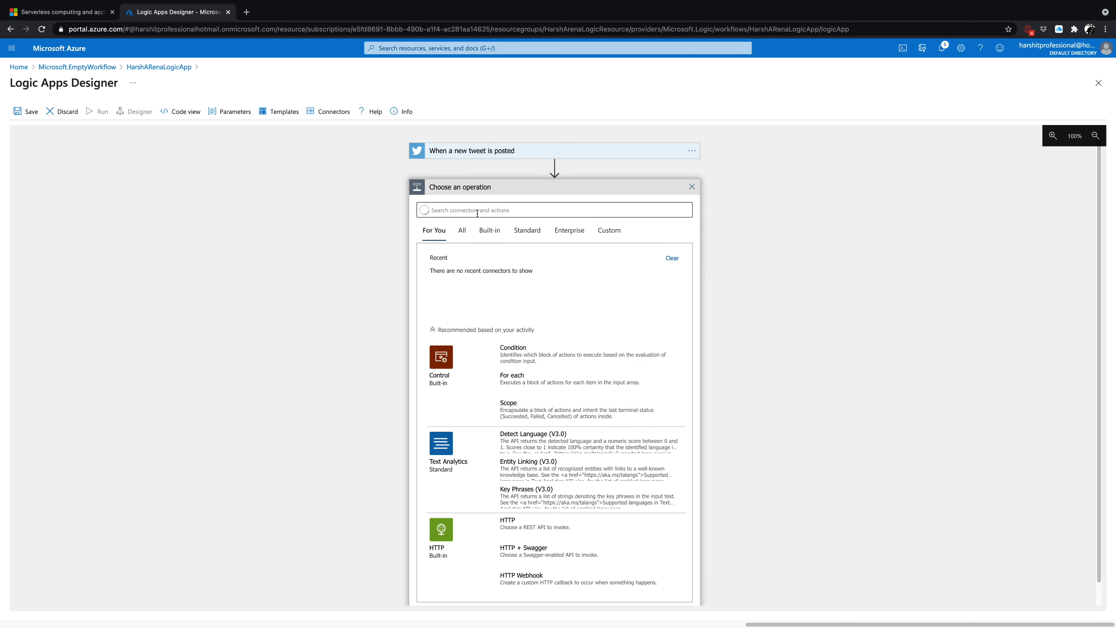
click(478, 211)
text(reso)
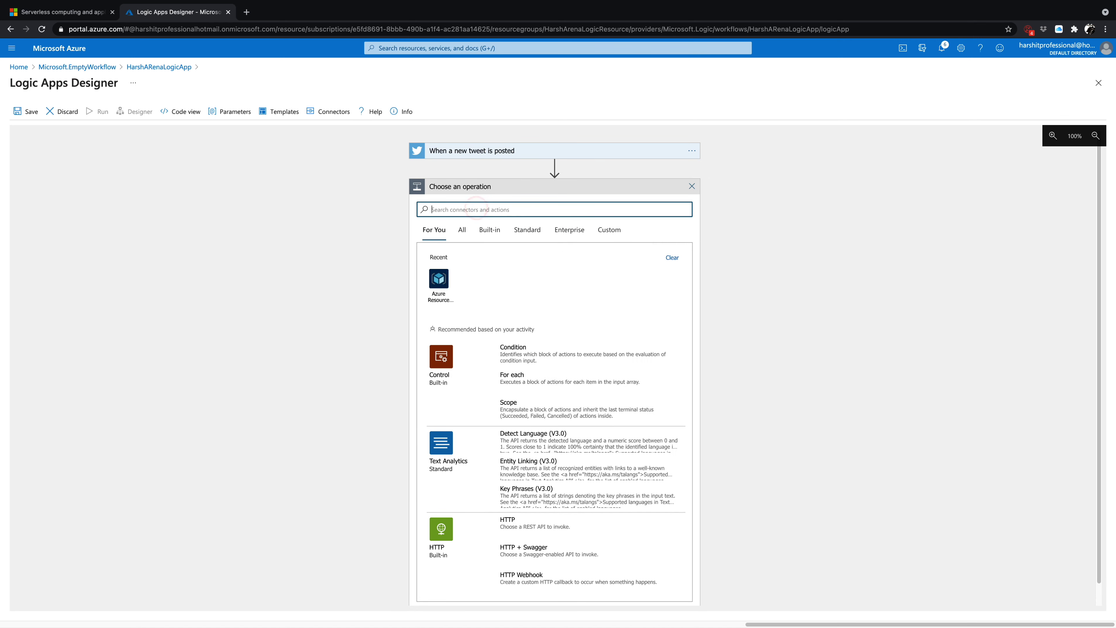
text(urce)
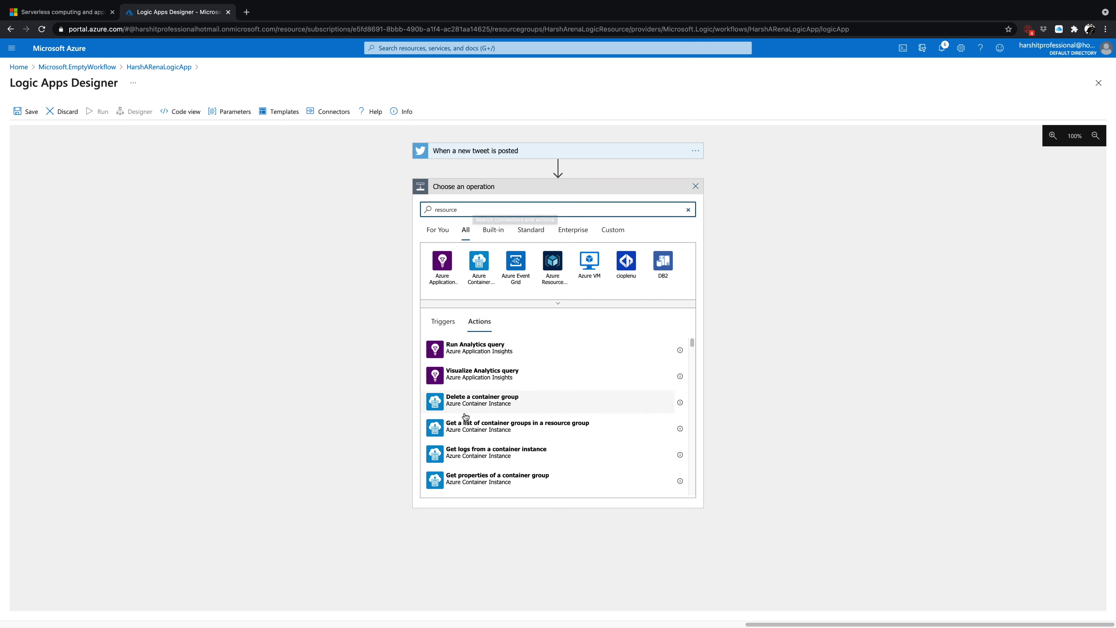
scroll(466, 414, down, 3)
scroll(466, 415, down, 2)
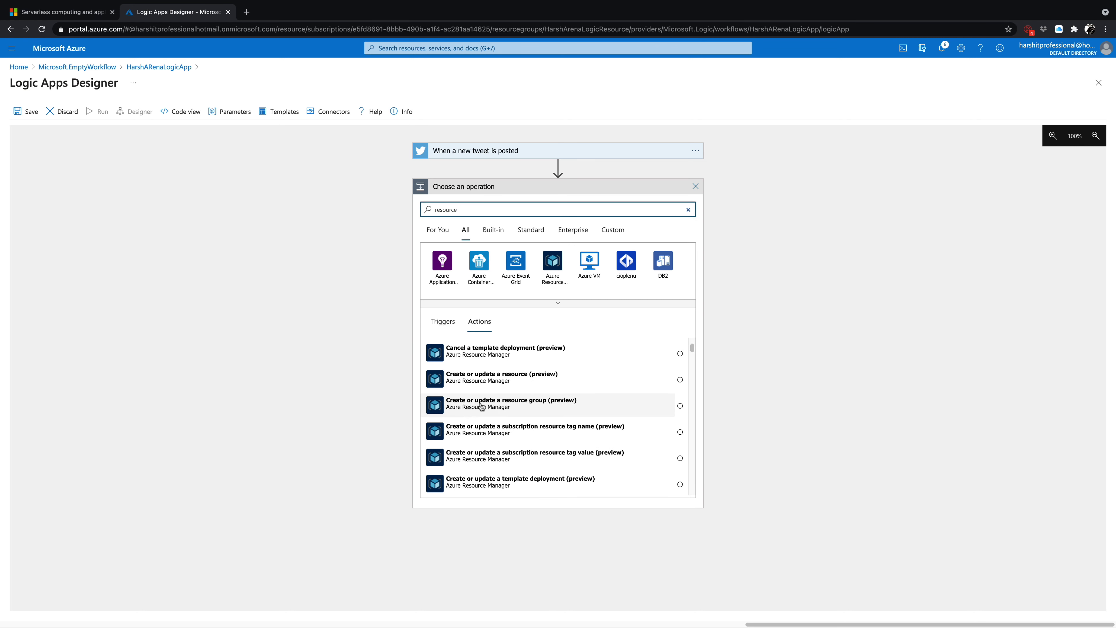
scroll(475, 429, down, 2)
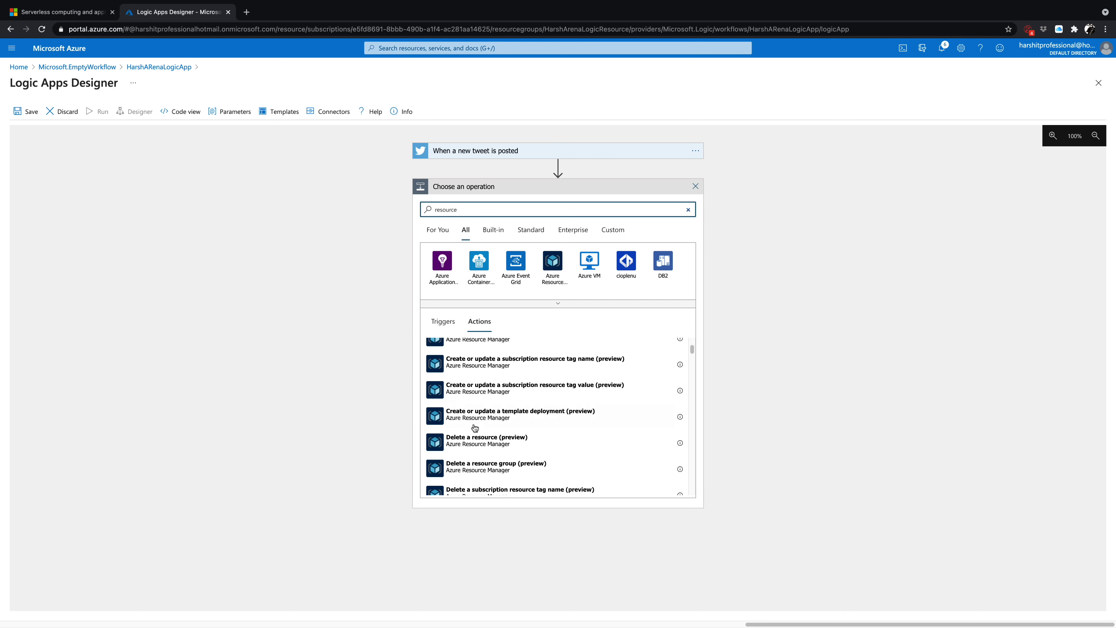
scroll(475, 429, down, 1)
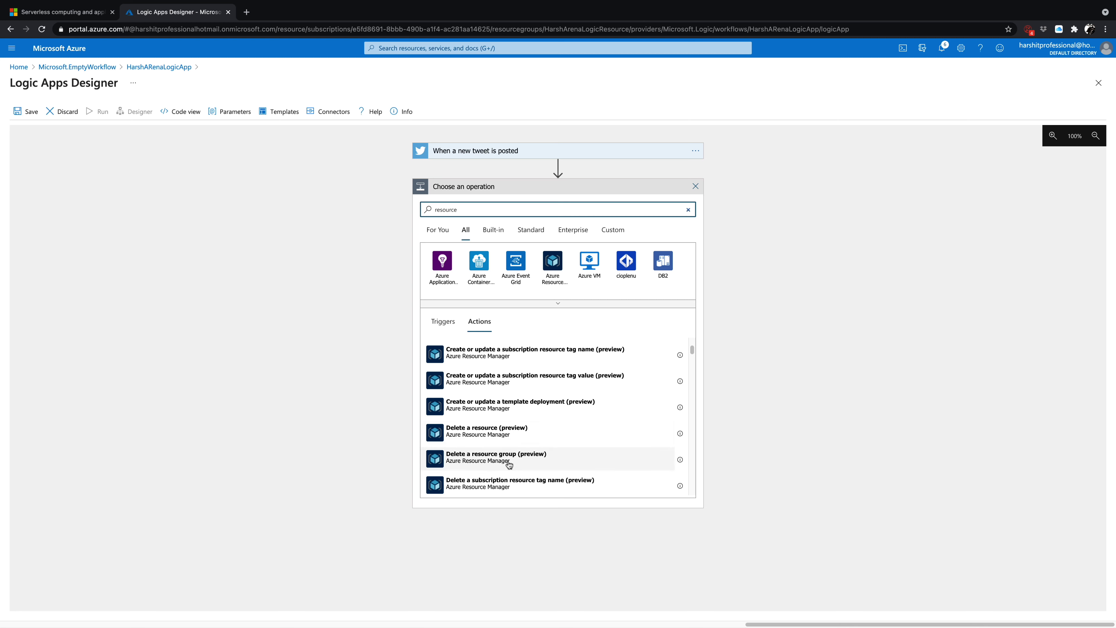
click(500, 456)
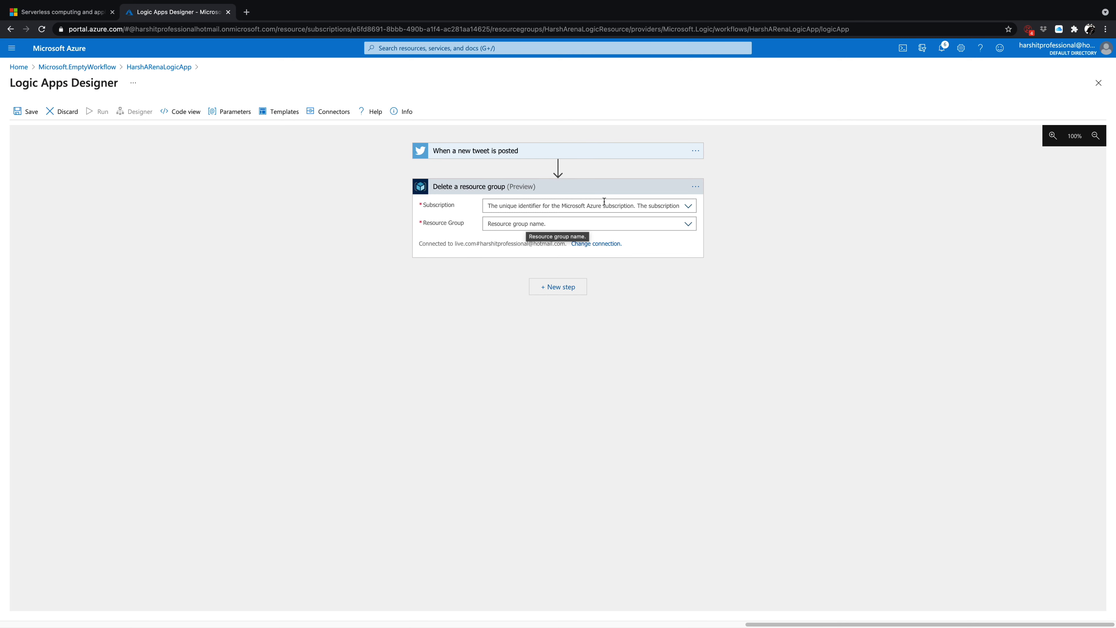
Set the delete action's subscription to the second Visual Studio Enterprise entry and its resource group to HarshArenaAppService, and save the logic app
click(690, 206)
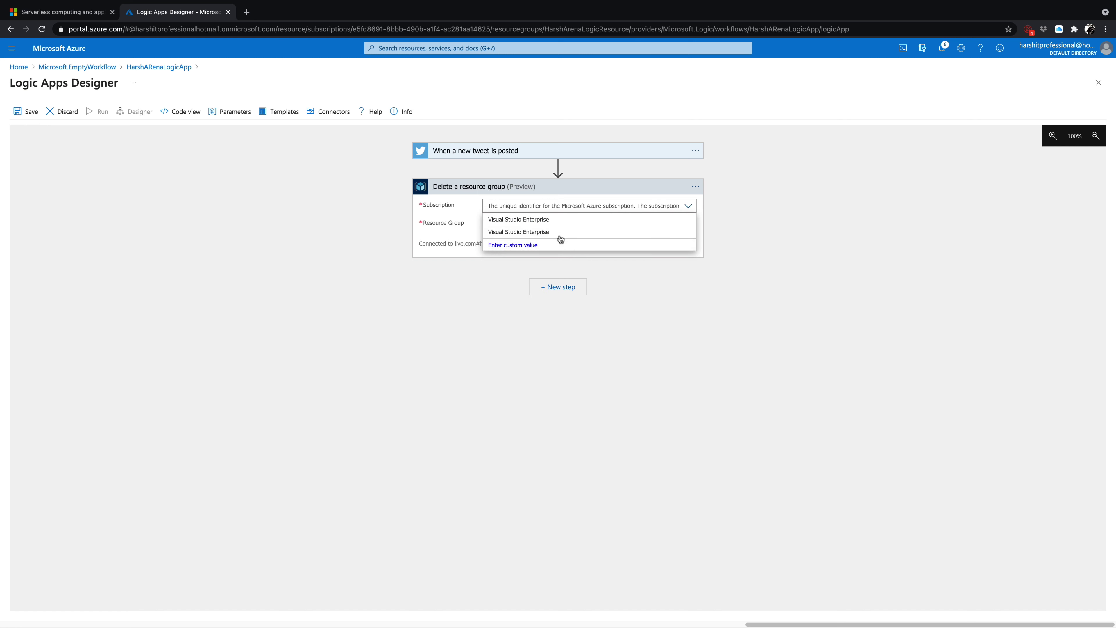
click(539, 232)
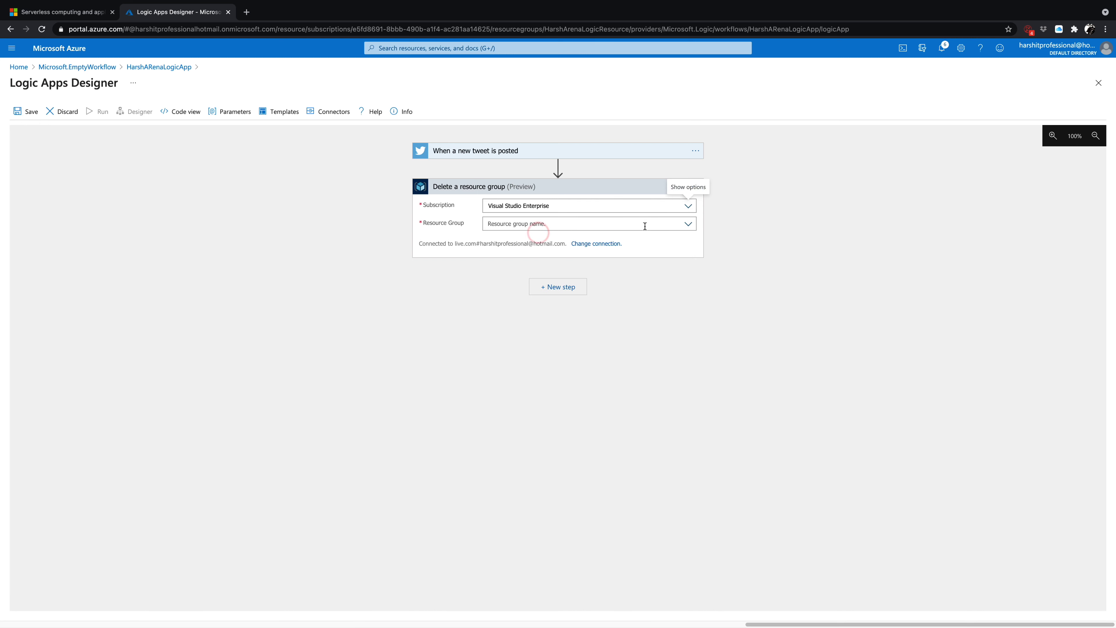
click(689, 223)
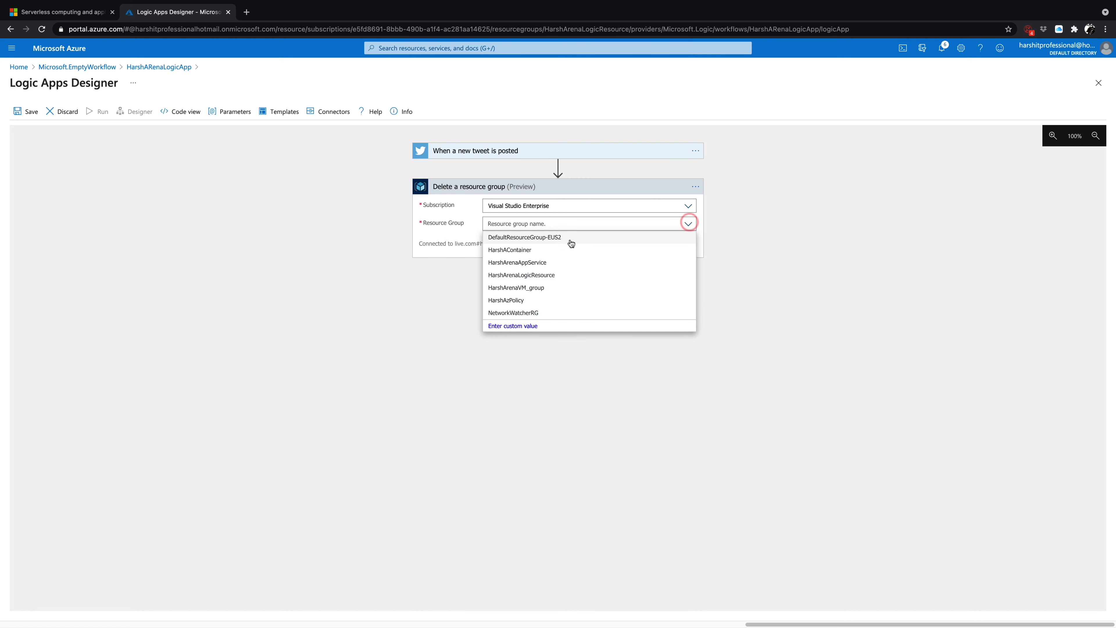
click(540, 264)
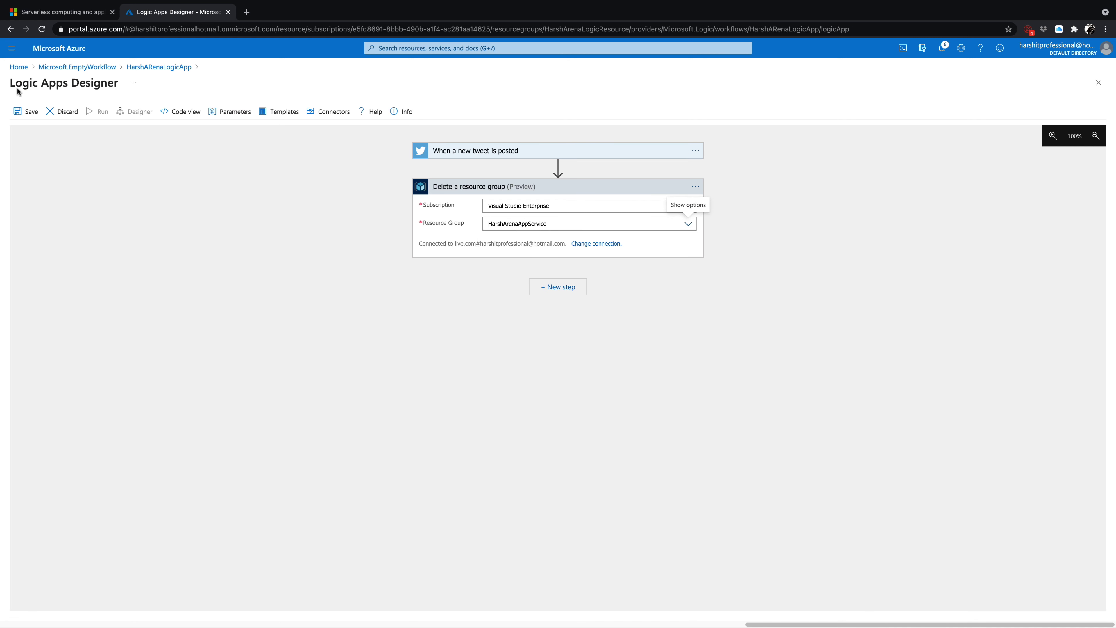
click(31, 115)
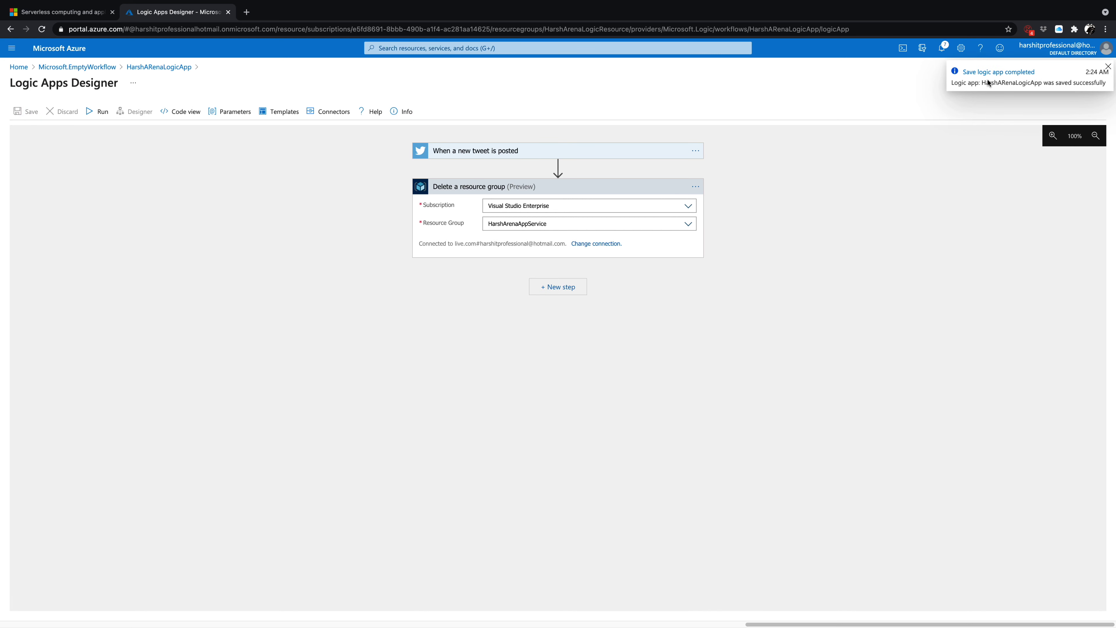
Return to the Azure portal home page and open Twitter in a new browser tab
click(19, 66)
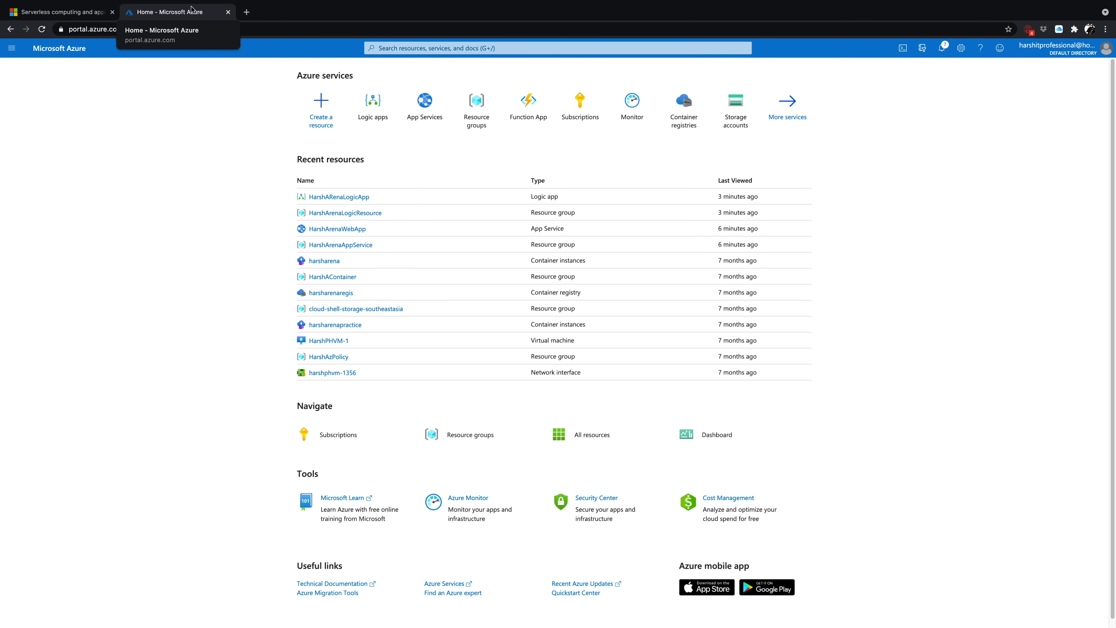
click(252, 14)
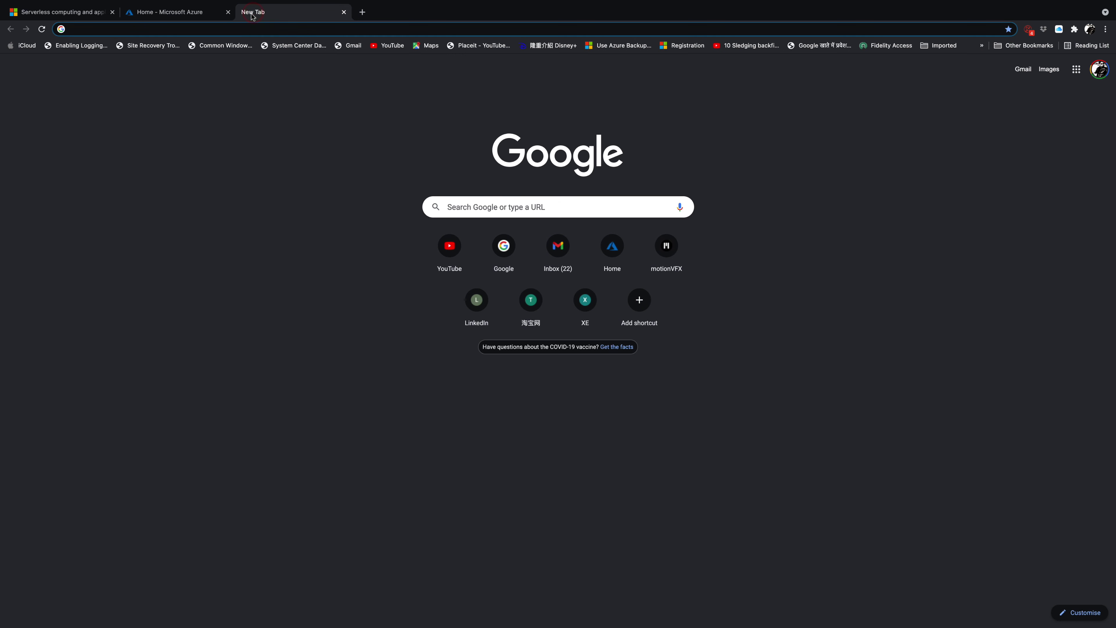
text(twi)
key(Return)
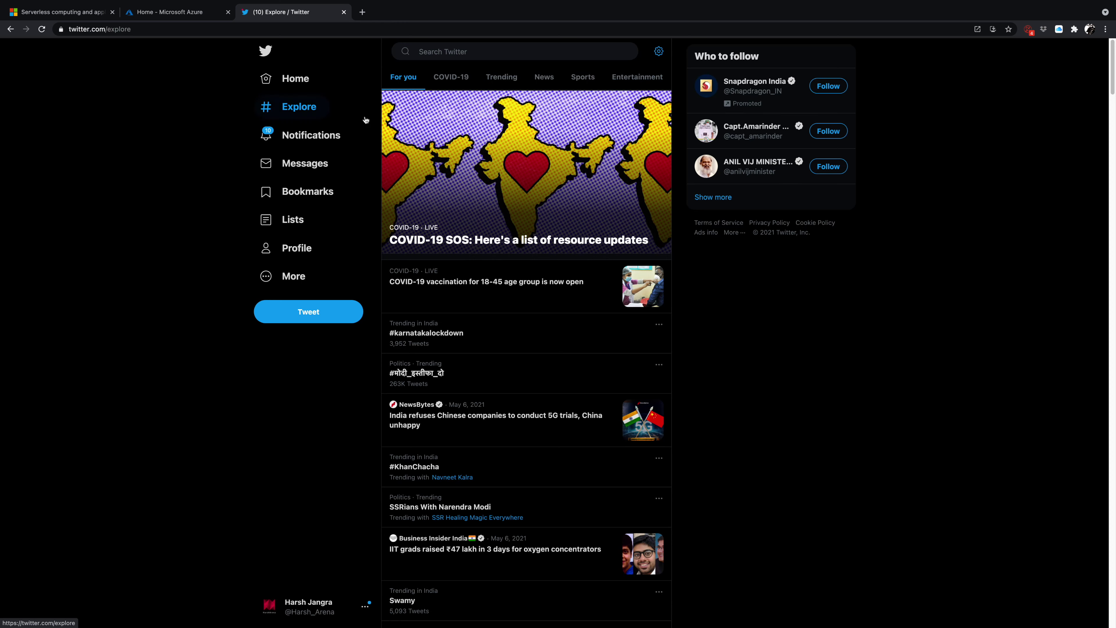
Show the Twitter home feed, and open HarshARenaLogicApp from the recent resources in the Azure portal
click(304, 79)
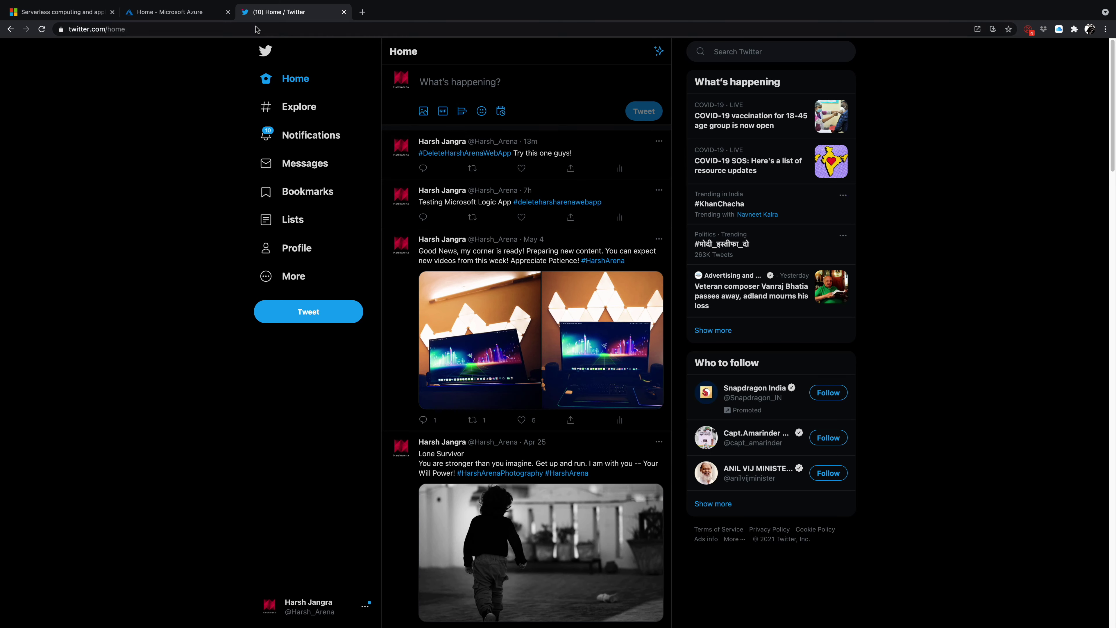
click(199, 10)
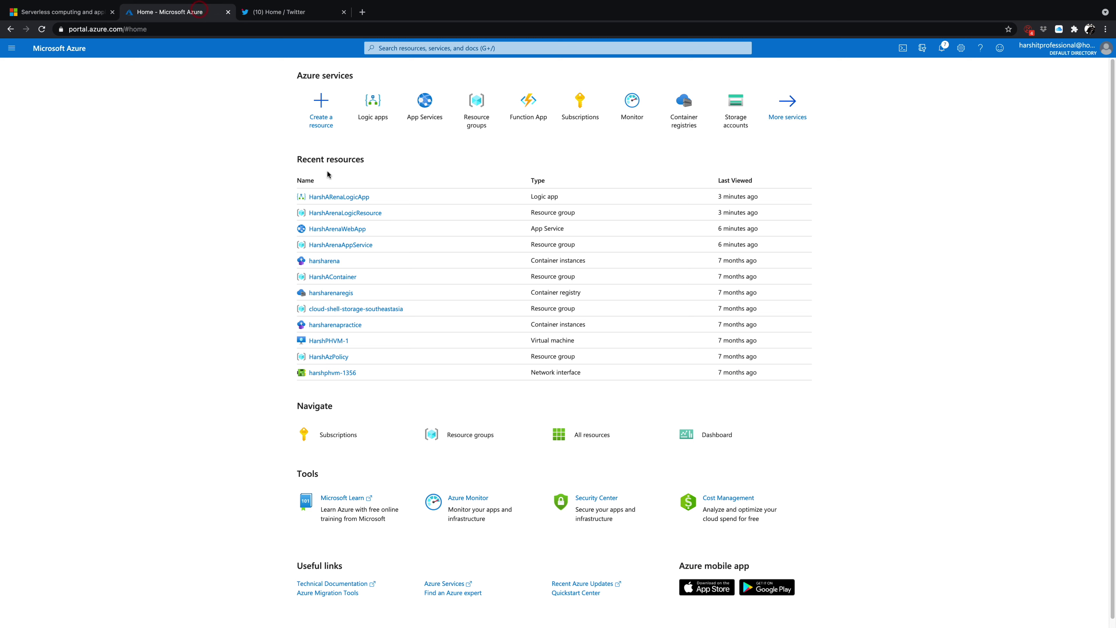
click(349, 201)
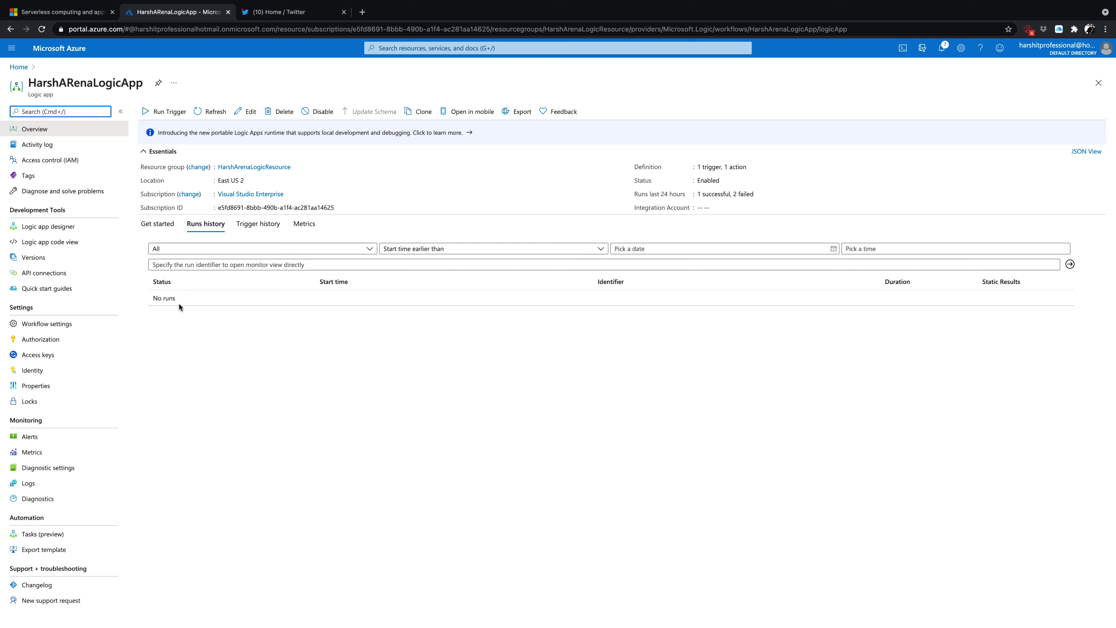
Open HarshARenaLogicApp in the logic app designer and expand the "When a new tweet is posted" trigger to check its search text
click(263, 12)
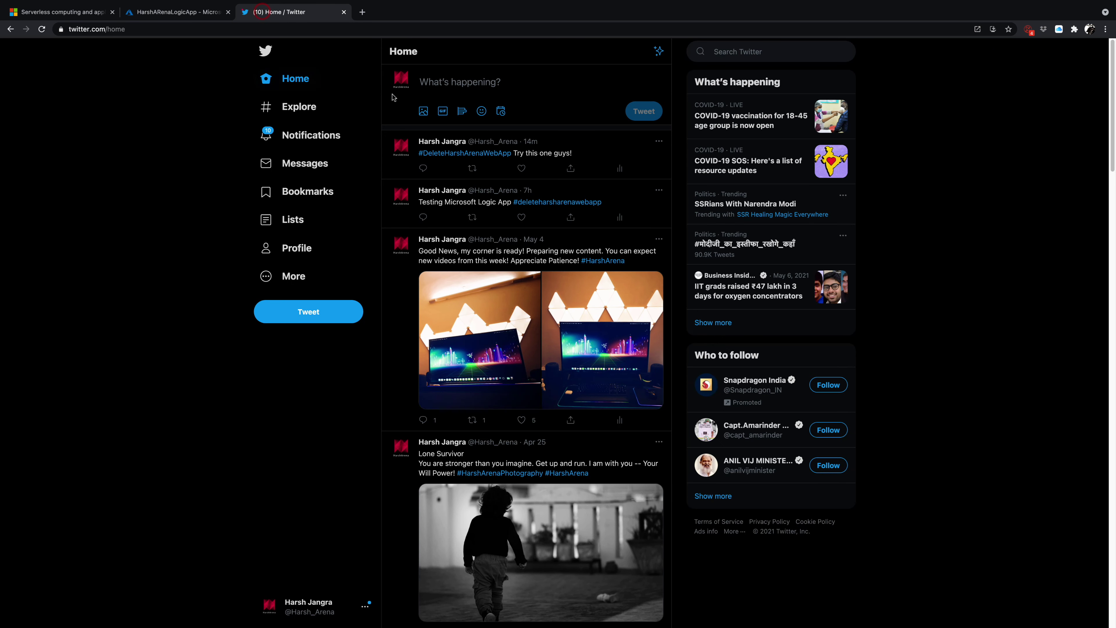
click(175, 10)
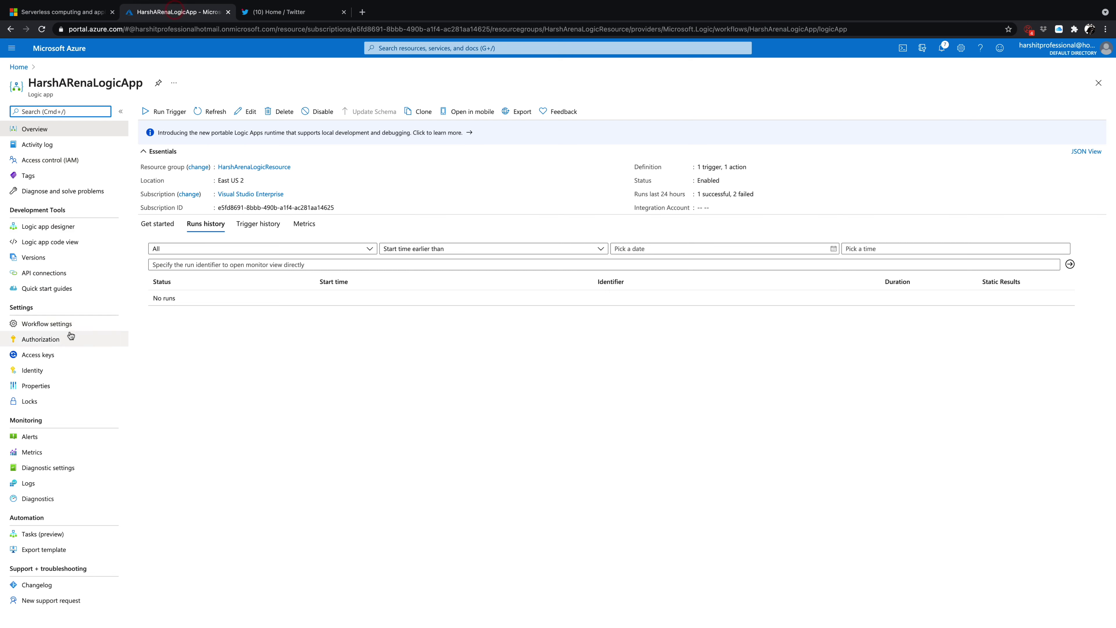
click(68, 226)
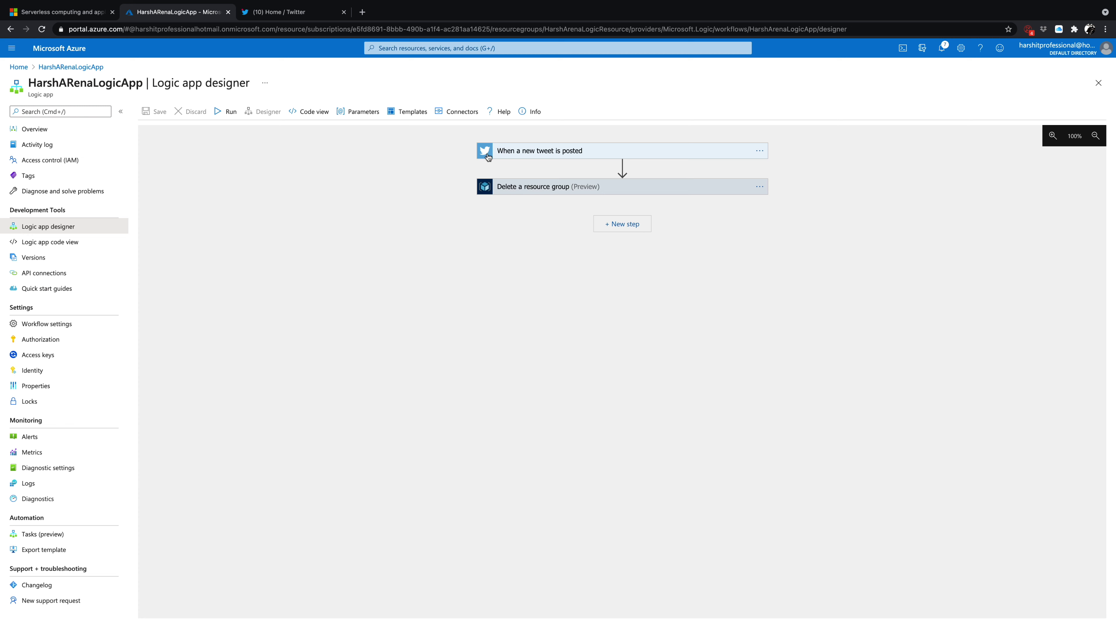
click(532, 151)
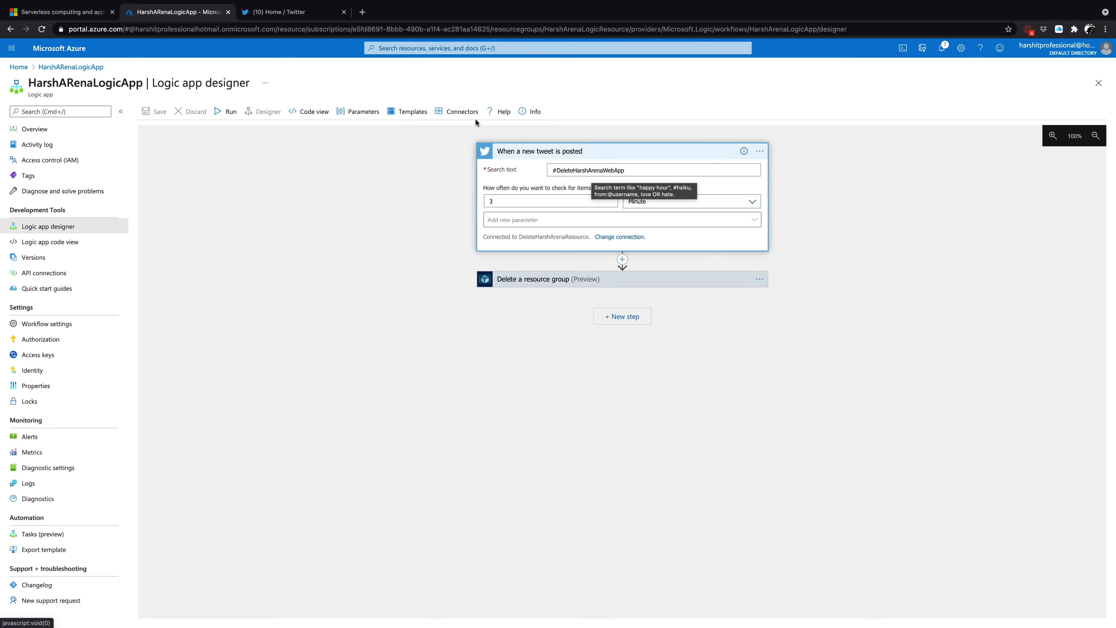
Switch to Twitter and post the tweet "Deletemyresourcegroup #DeleteHarshArenaWebApp"
click(331, 18)
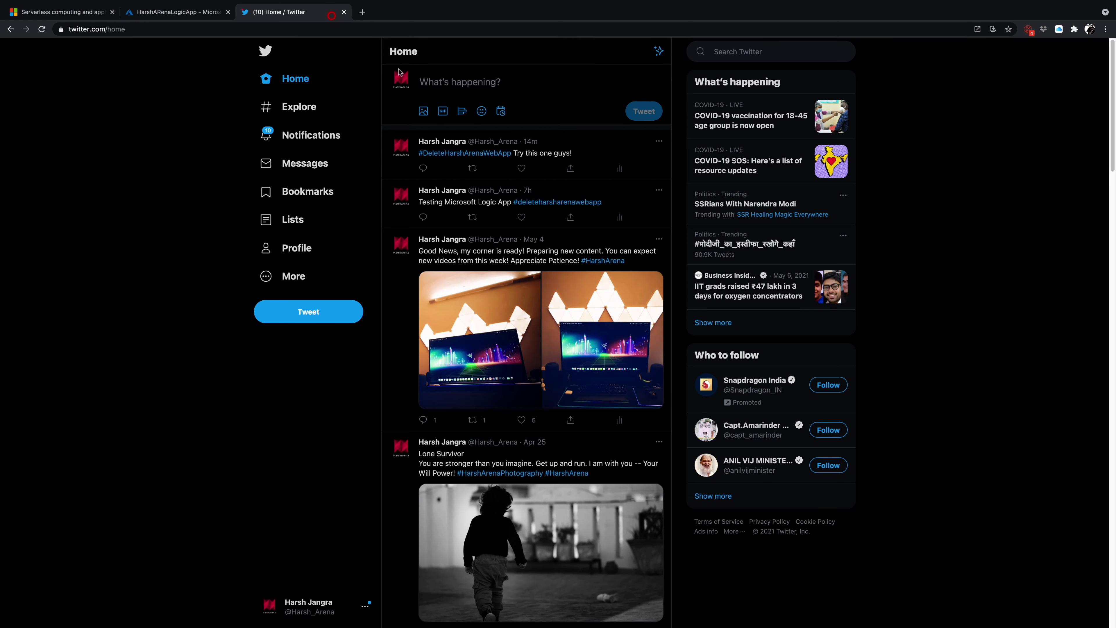
click(442, 82)
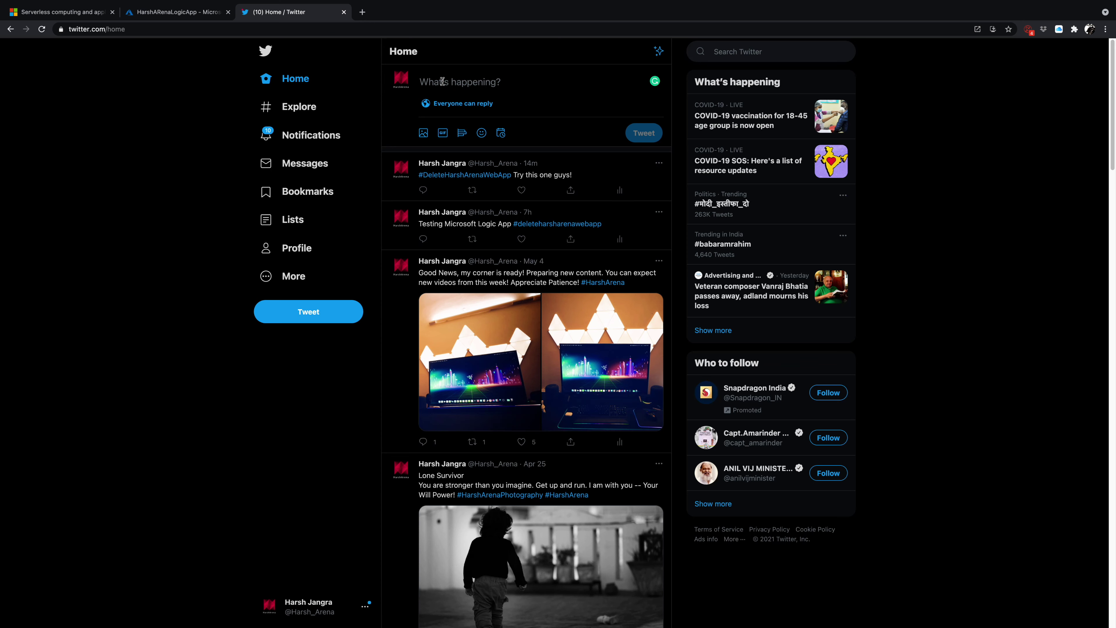
text(Deletem)
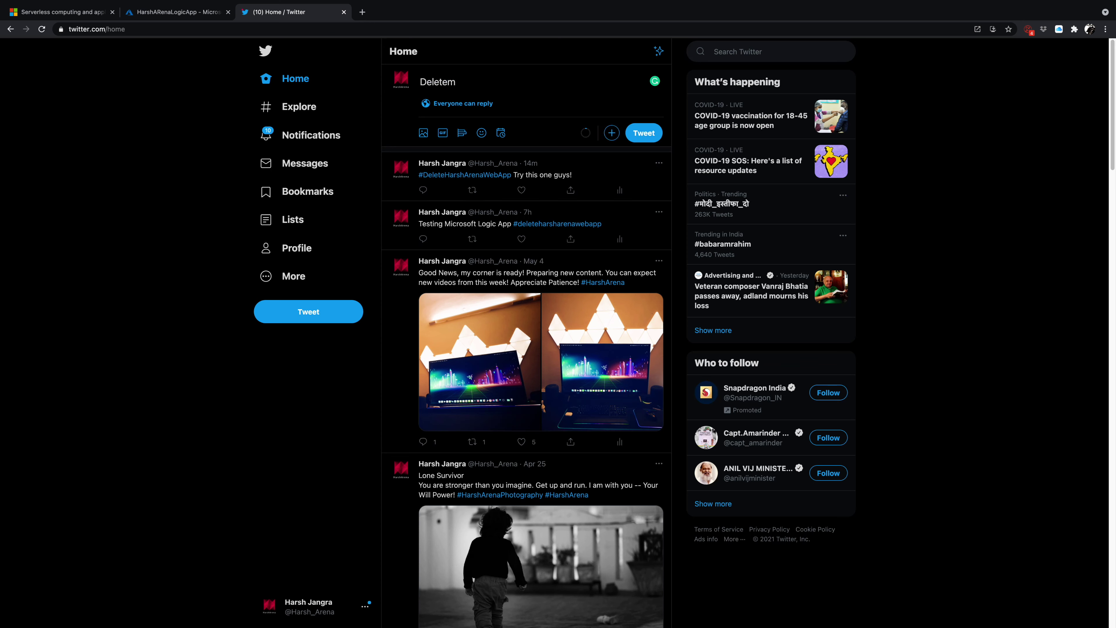
text(yresourcegroup #DeleteHarsh)
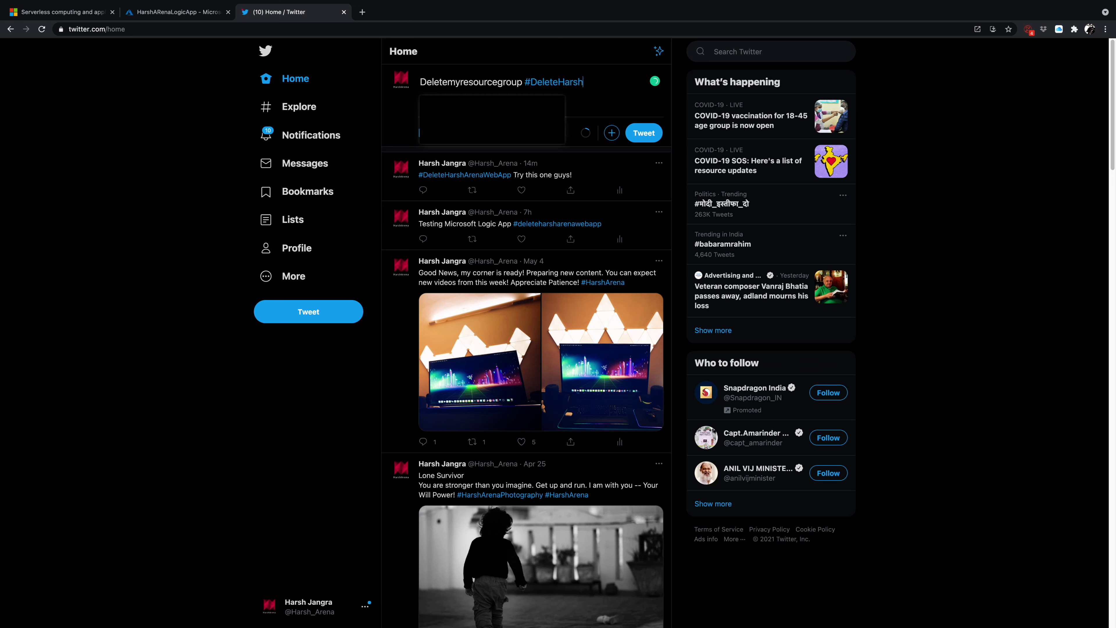
text(ArenaWebApp)
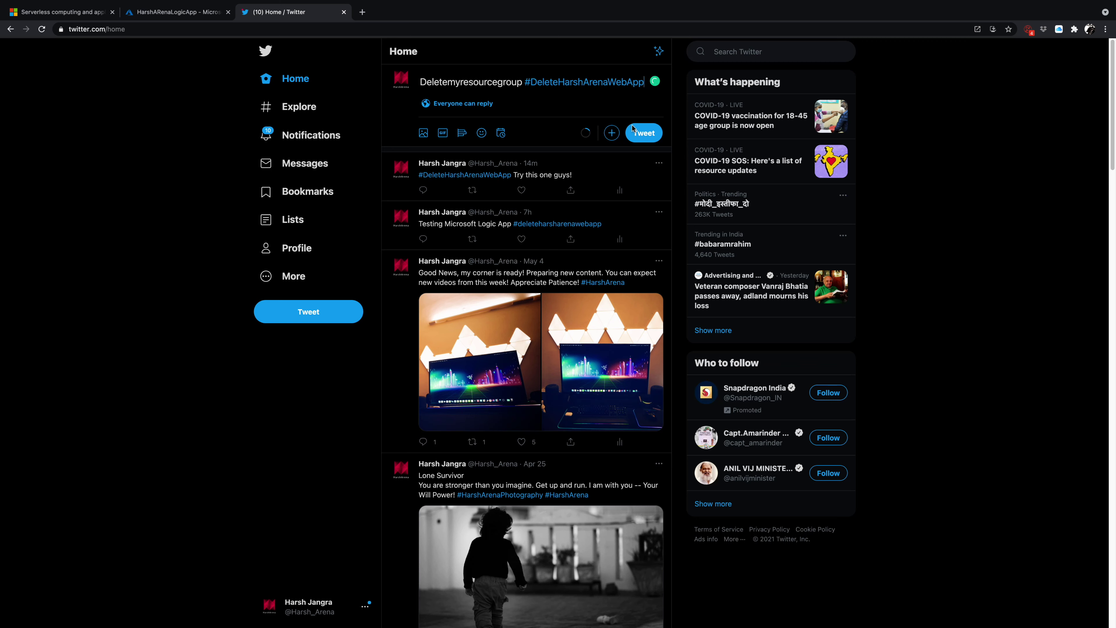
click(642, 136)
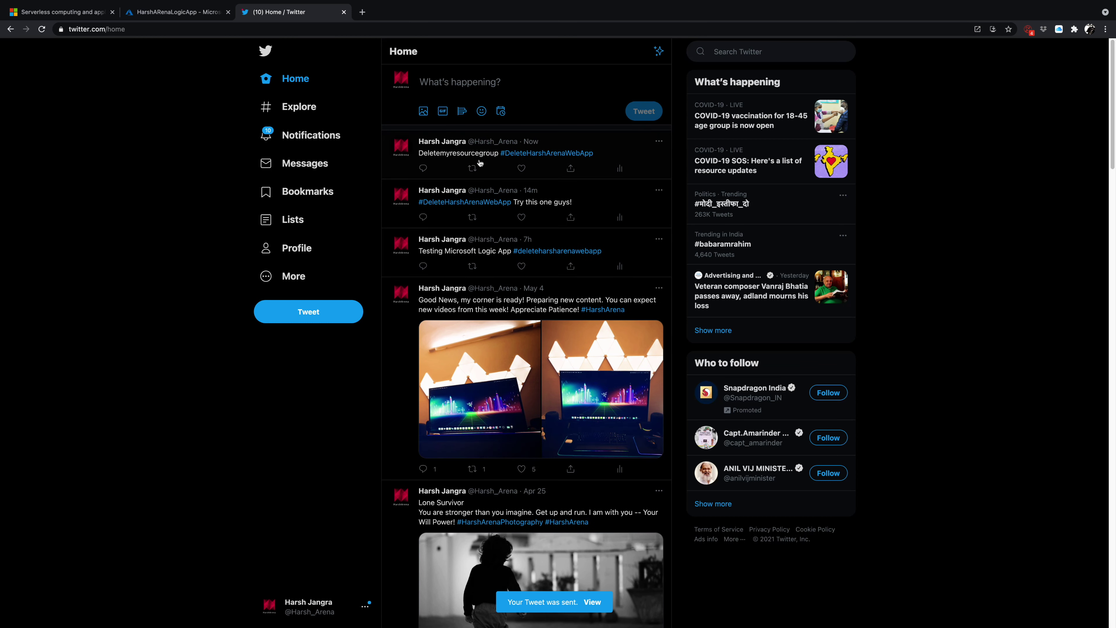
Return to HarshARenaLogicApp's overview in Azure, refresh its runs history to check for a triggered run, and look back at the tweet
click(178, 13)
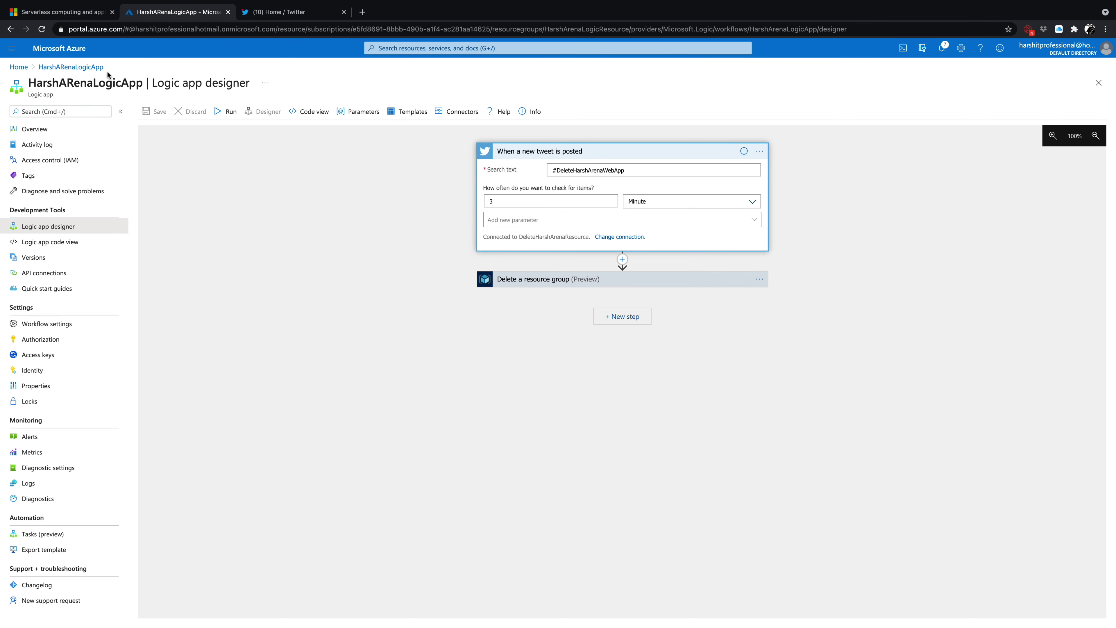
click(54, 69)
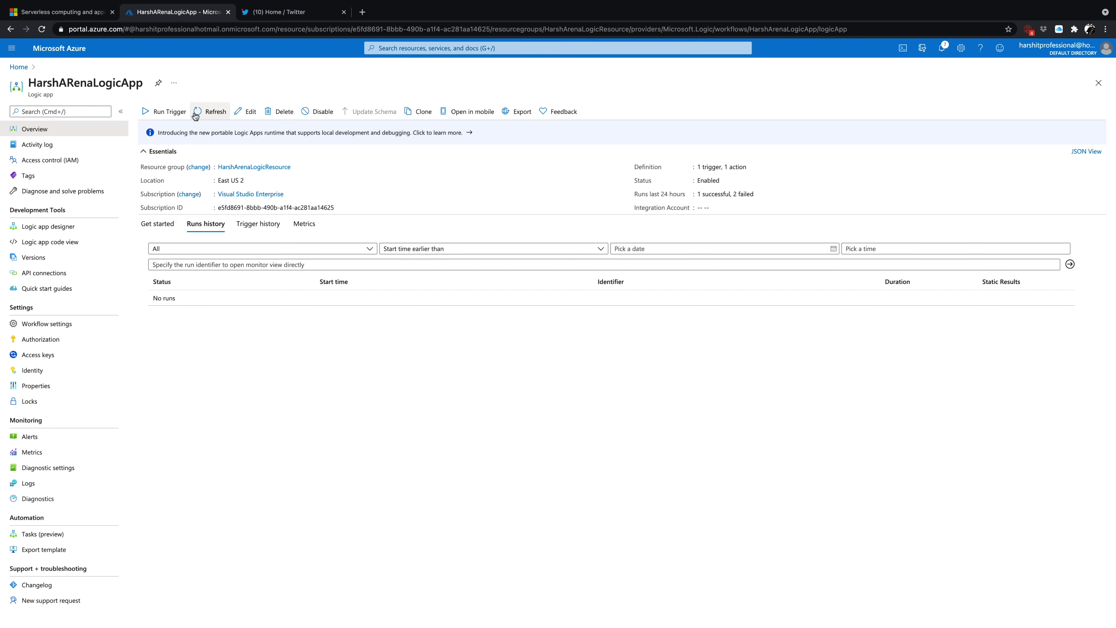
click(208, 113)
click(208, 114)
click(197, 112)
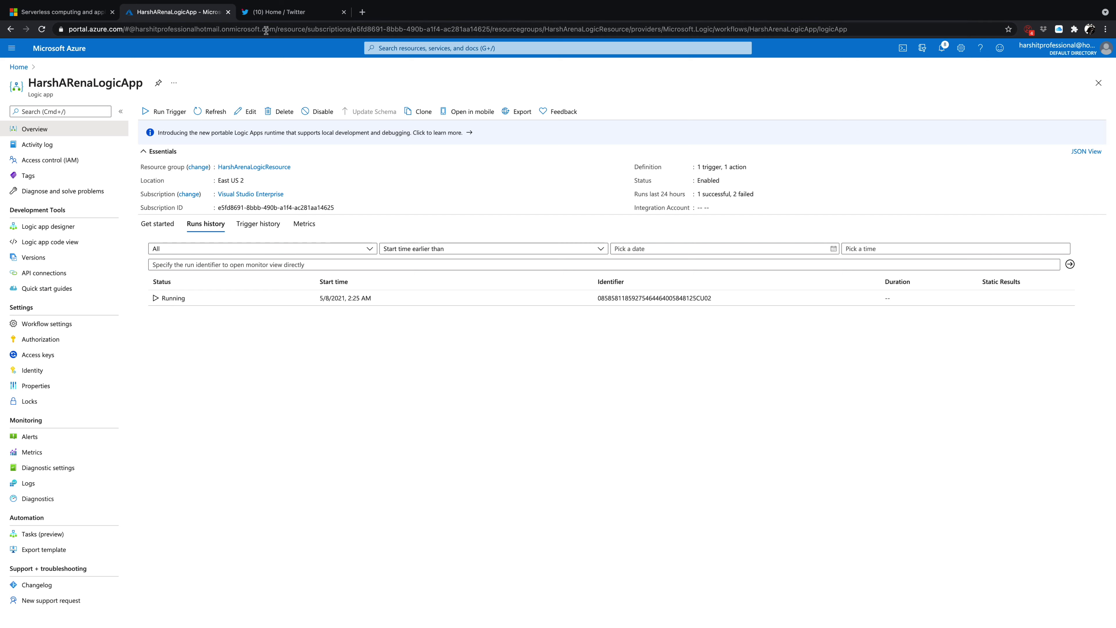
click(280, 14)
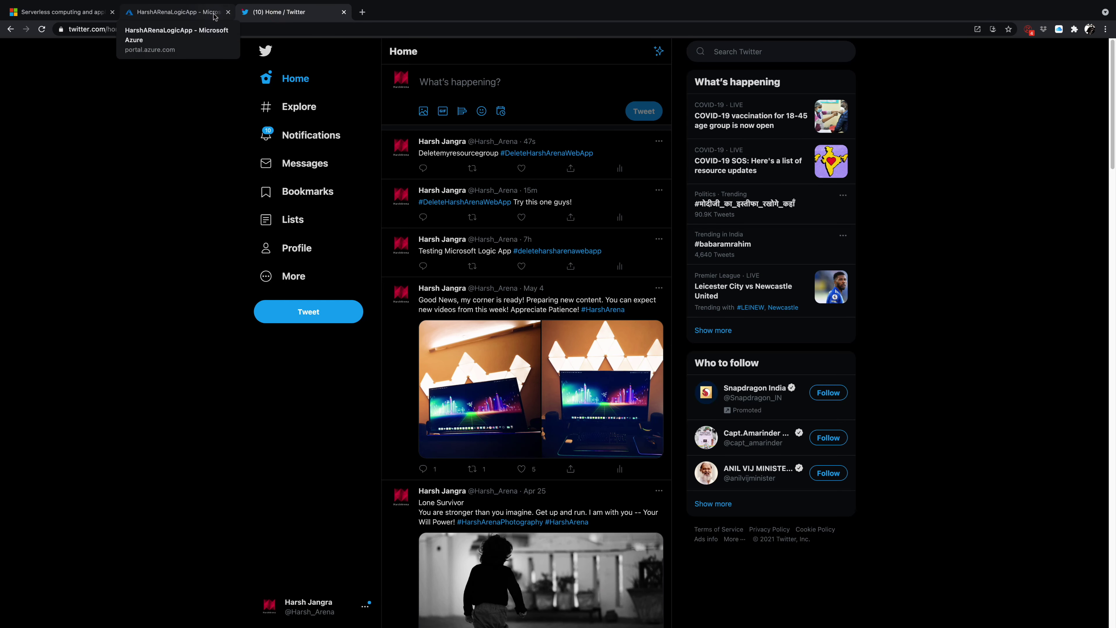
Duplicate the Azure portal's browser tab and open the list of resource groups in the copy
click(214, 16)
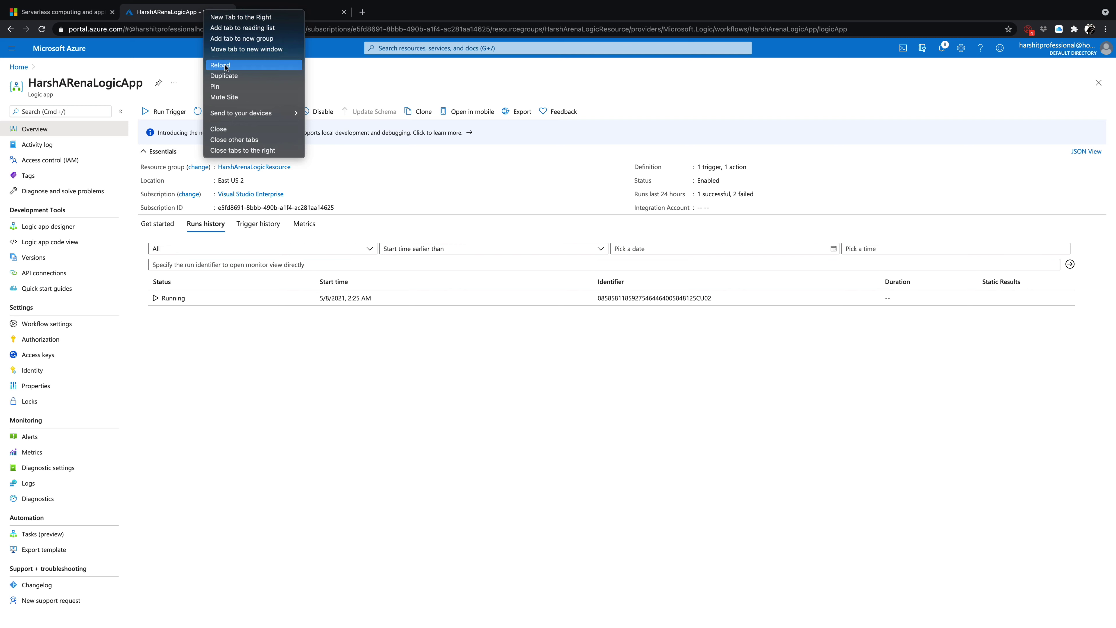
click(226, 75)
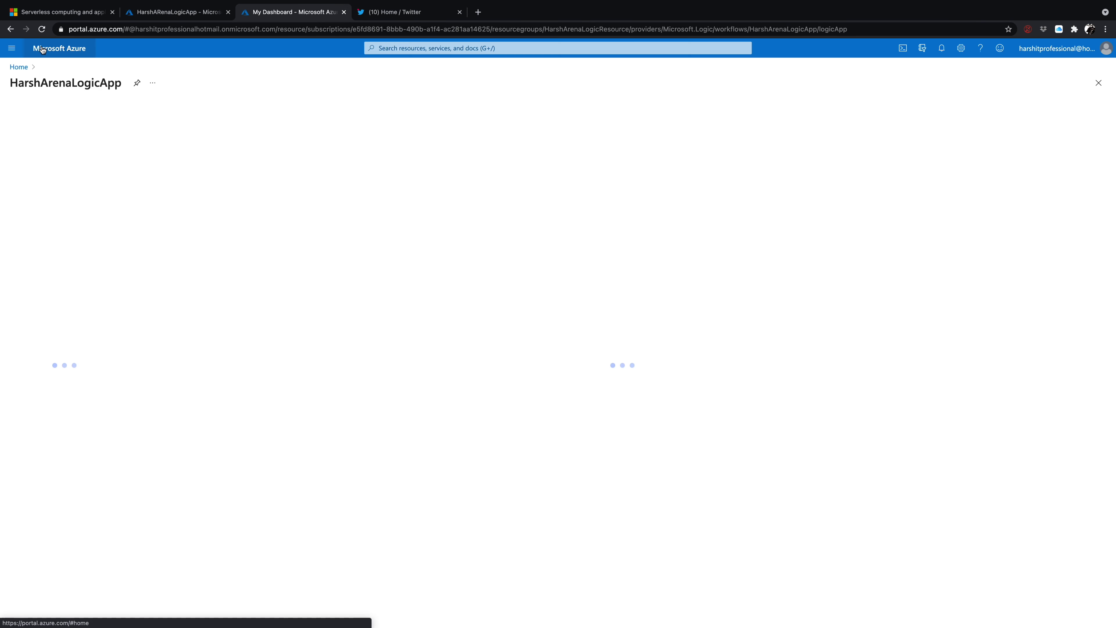
click(18, 69)
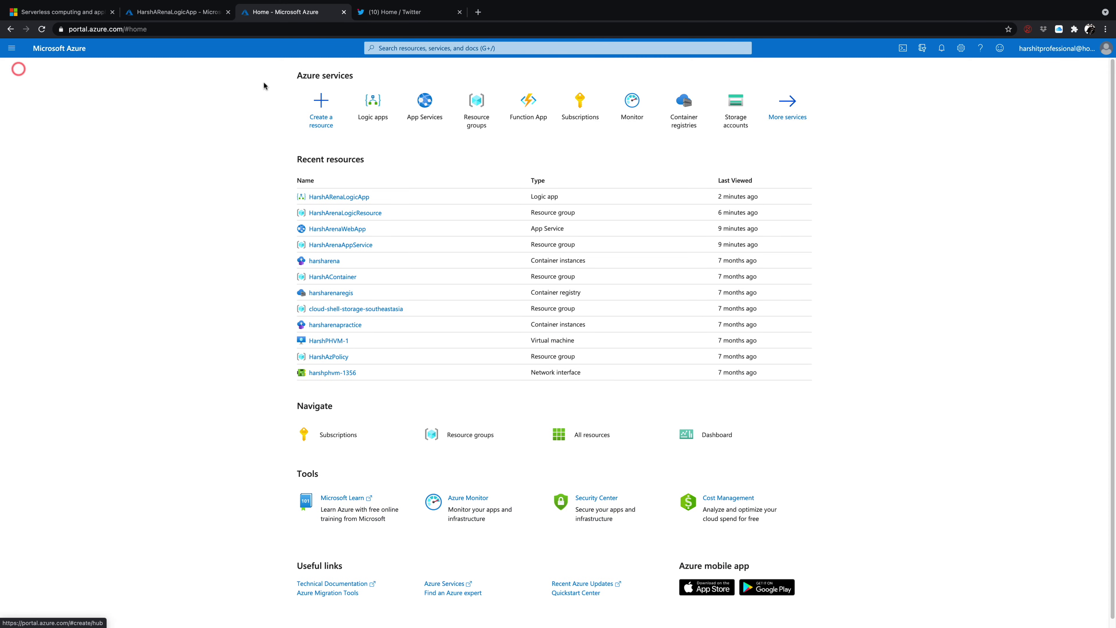
click(481, 105)
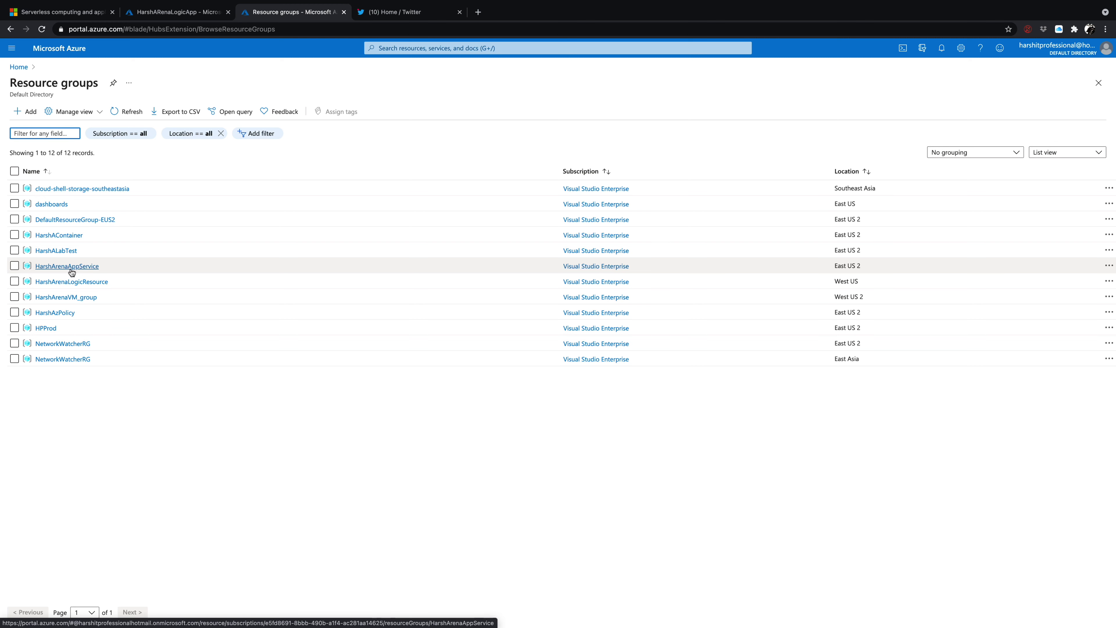
Refresh the logic app's runs history and the resource groups list to check the run's status and whether HarshArenaAppService is still listed
click(201, 12)
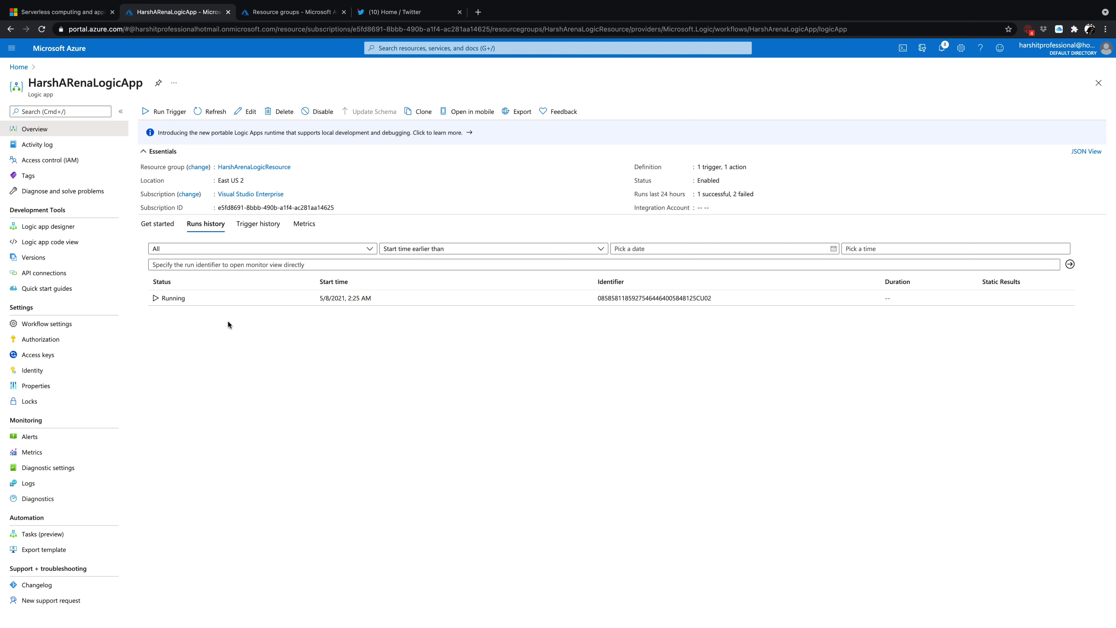
click(216, 112)
click(305, 14)
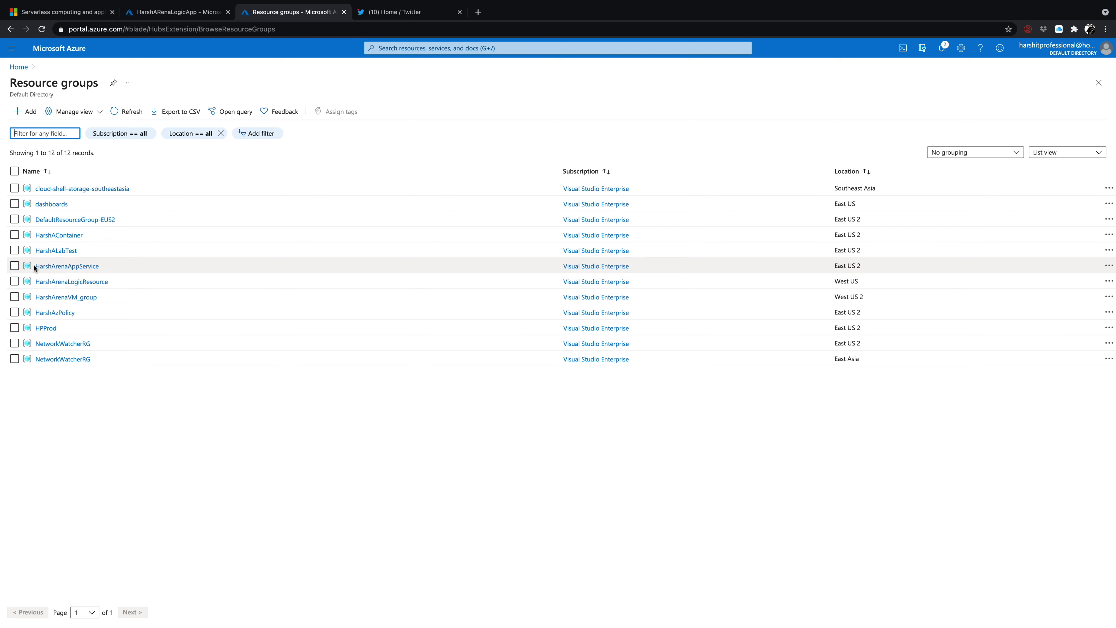
click(129, 111)
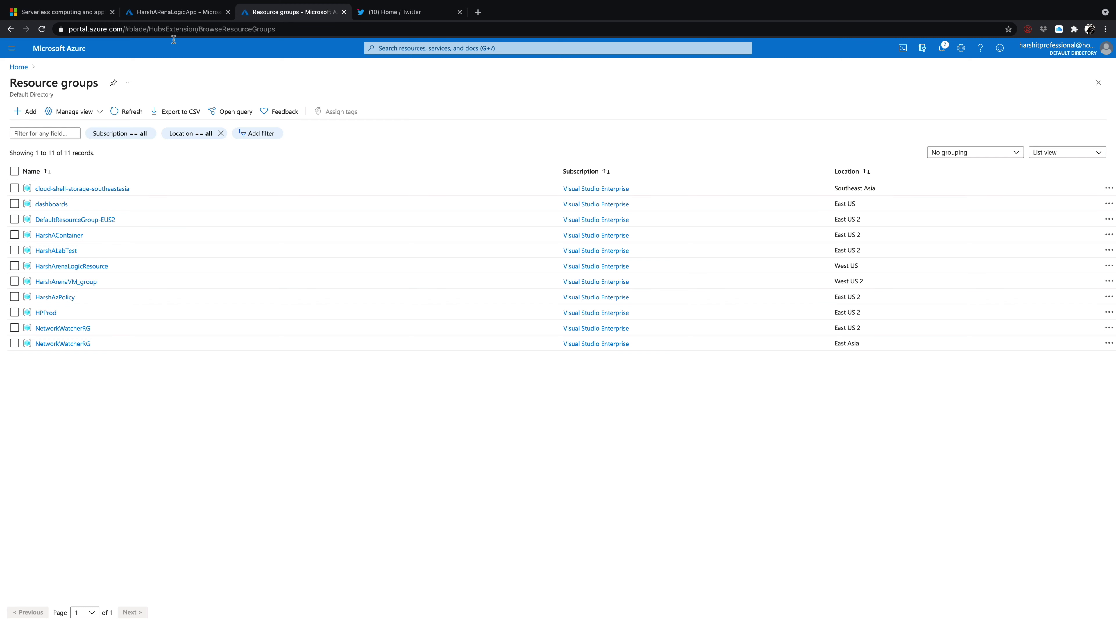
click(176, 13)
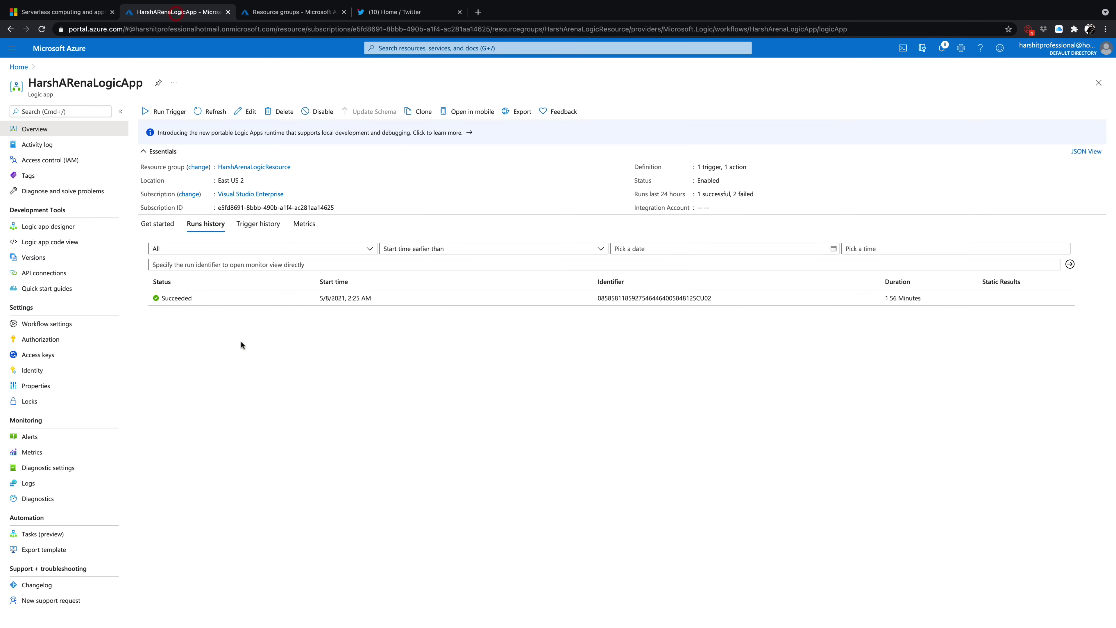